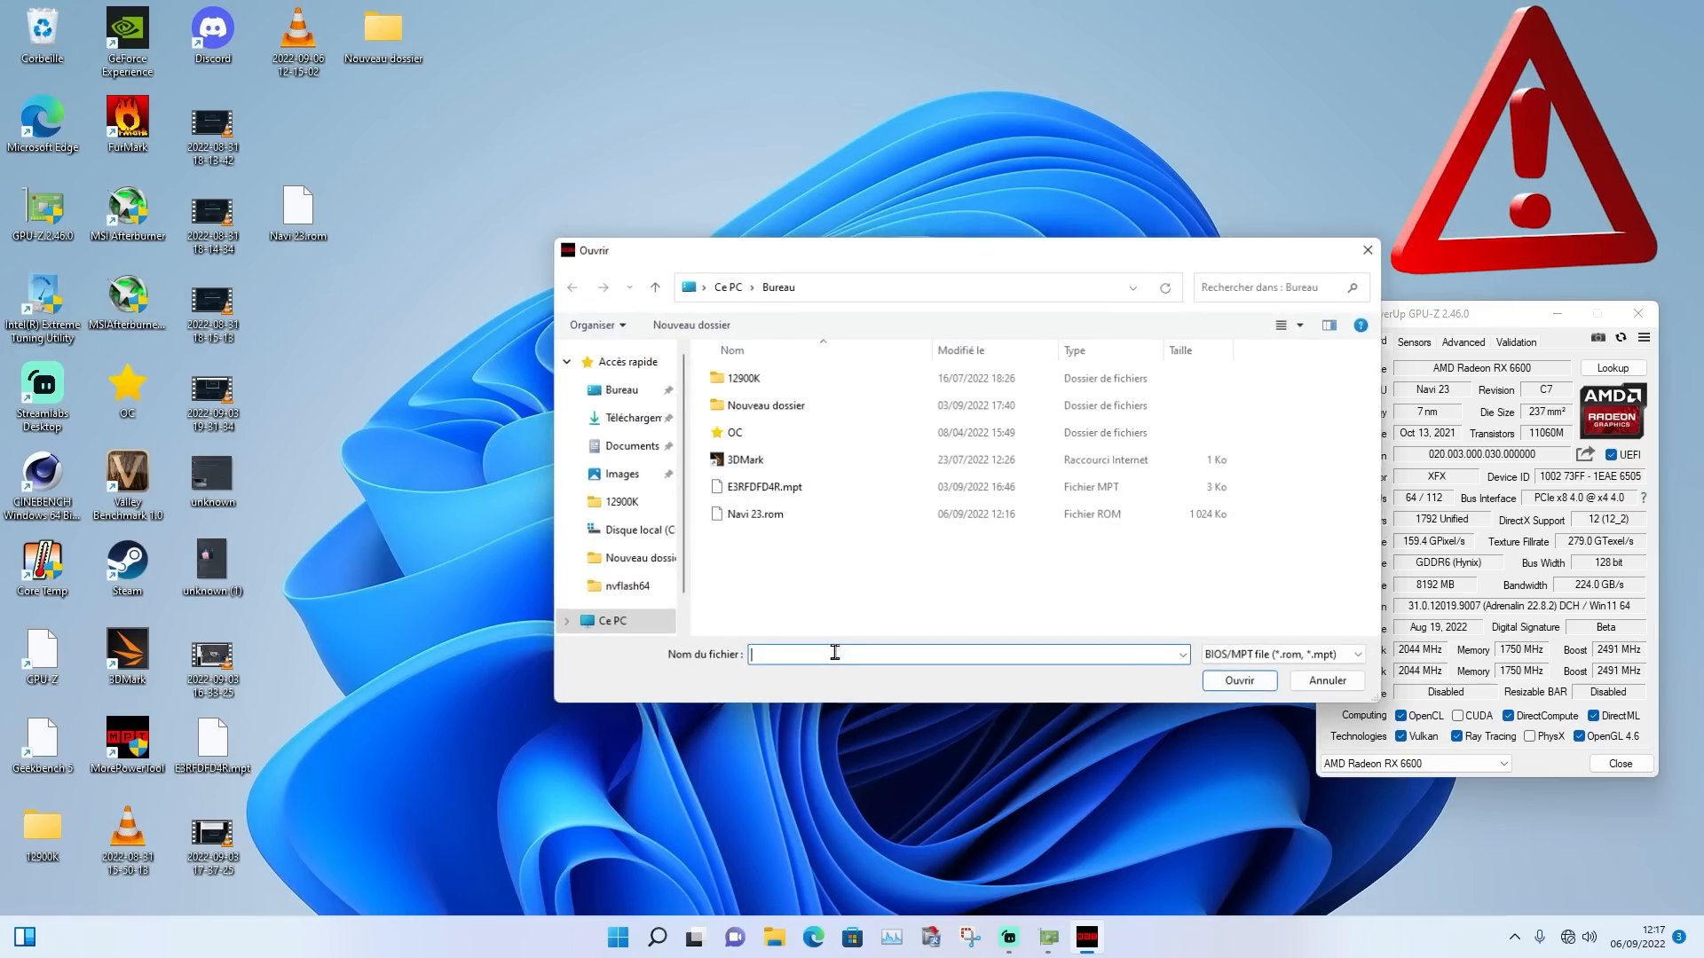
Load the BIOS file Navi 23.rom from the Bureau folder
left_click(779, 517)
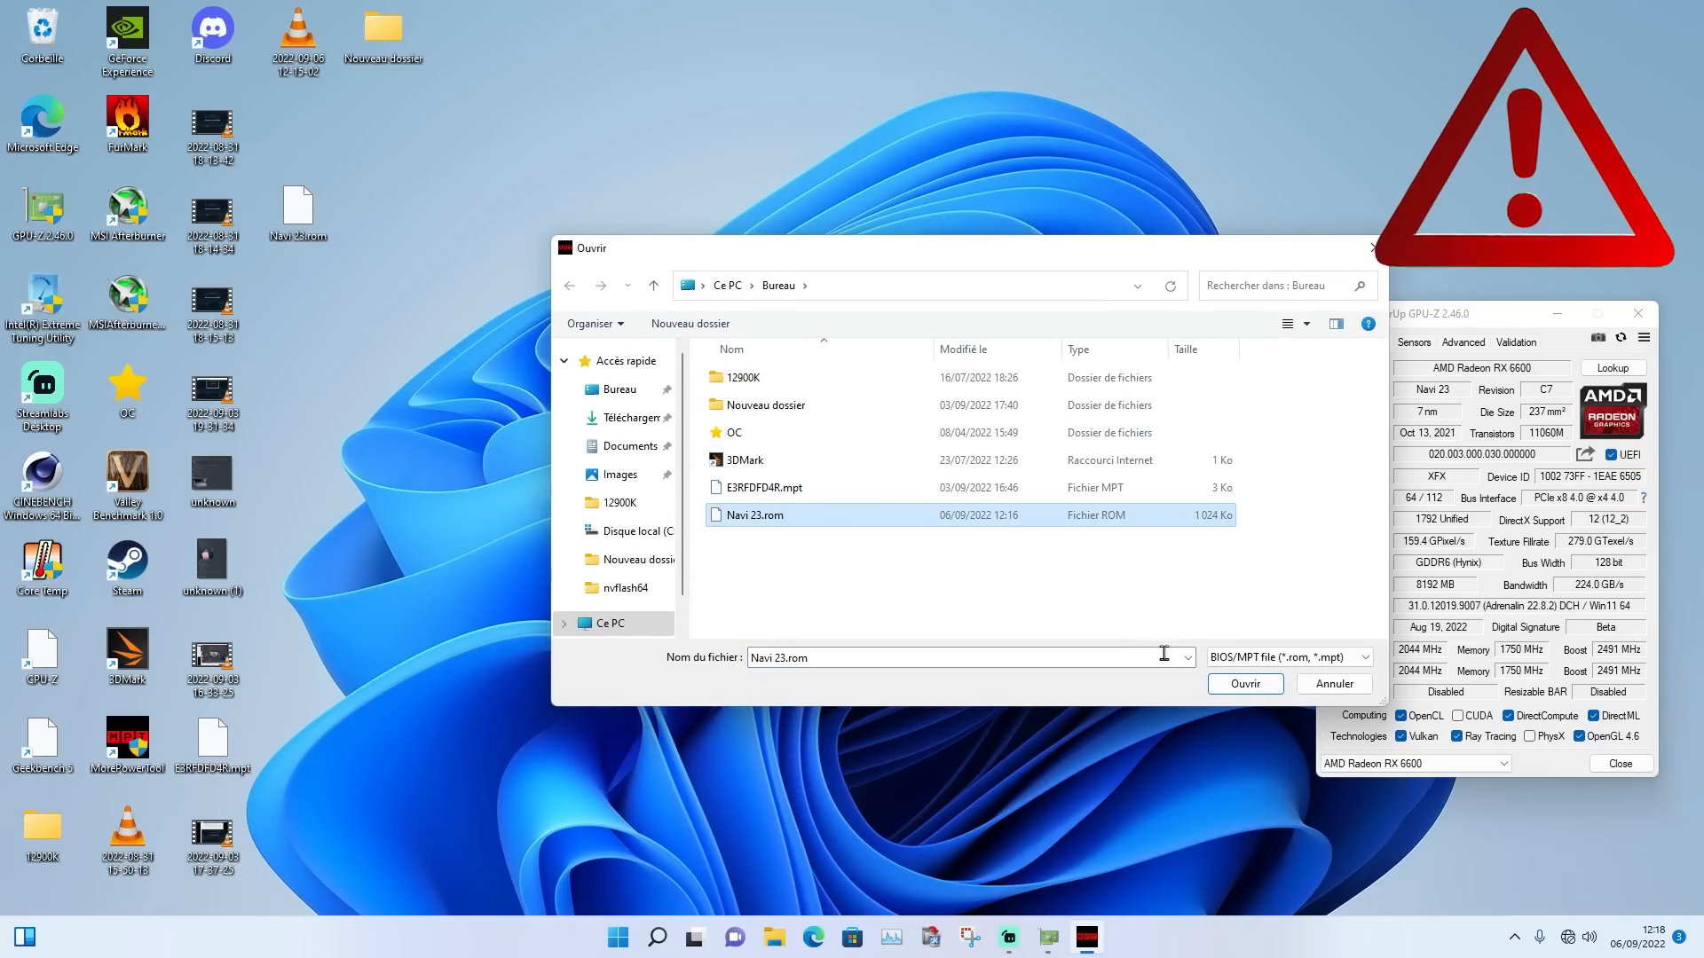
left_click(1227, 685)
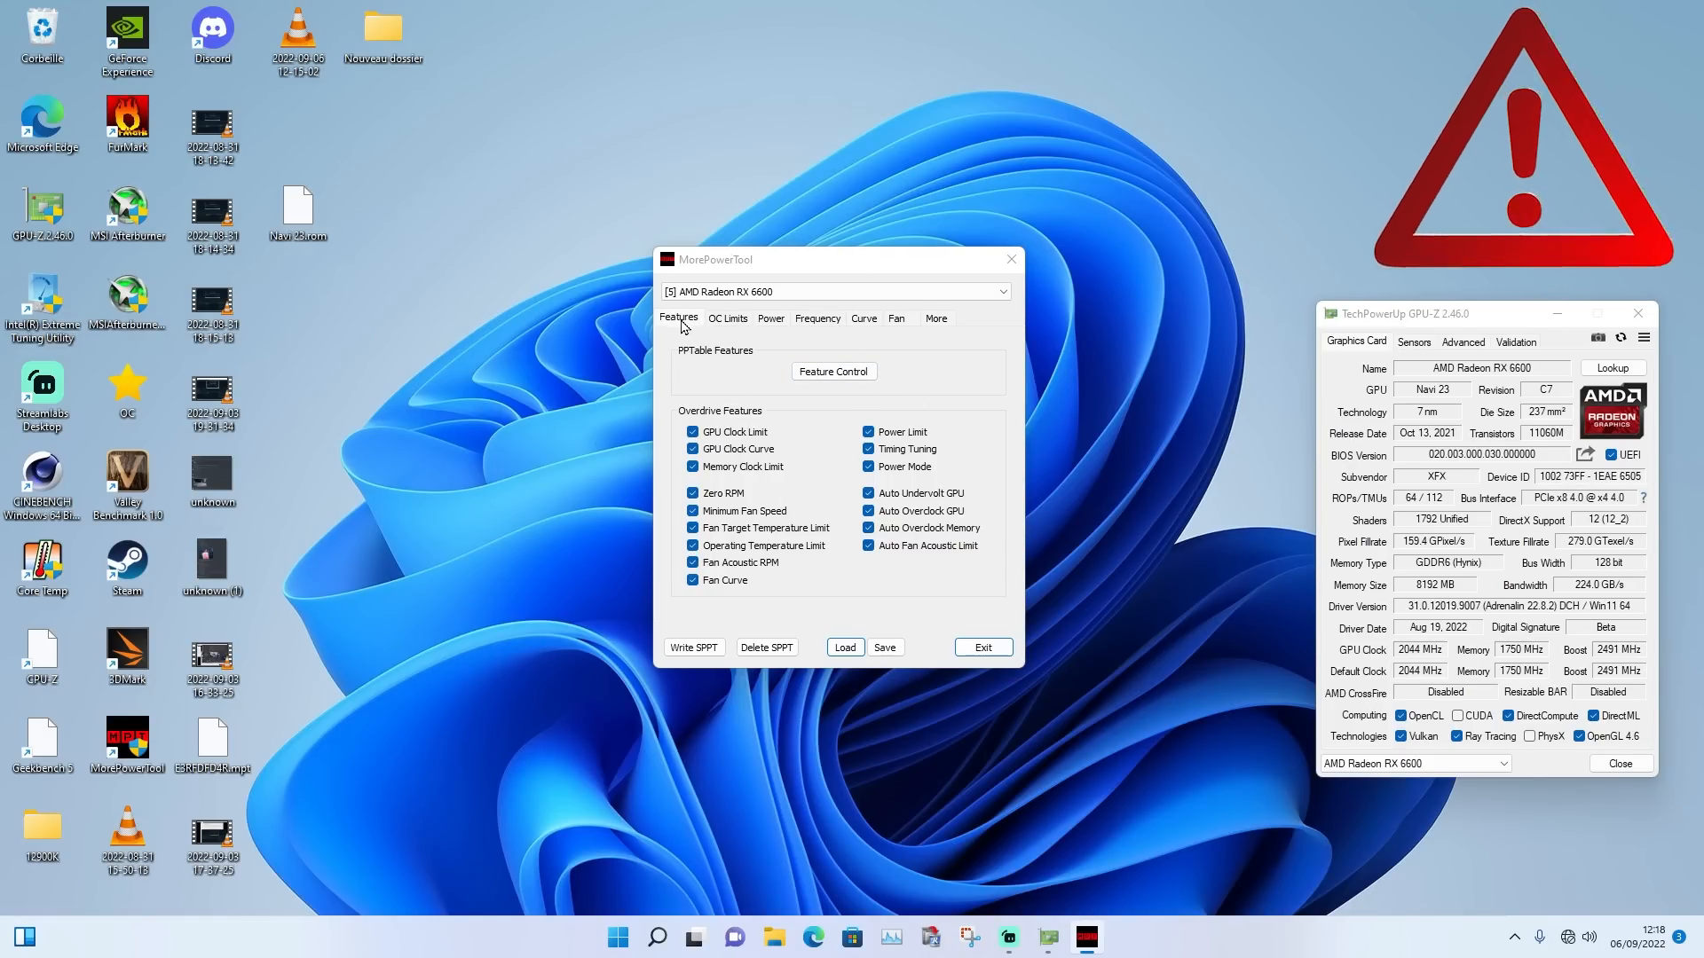
Look through the OC limit, power, frequency, curve, fan and additional settings of the loaded BIOS, ending back at the features
left_click(738, 325)
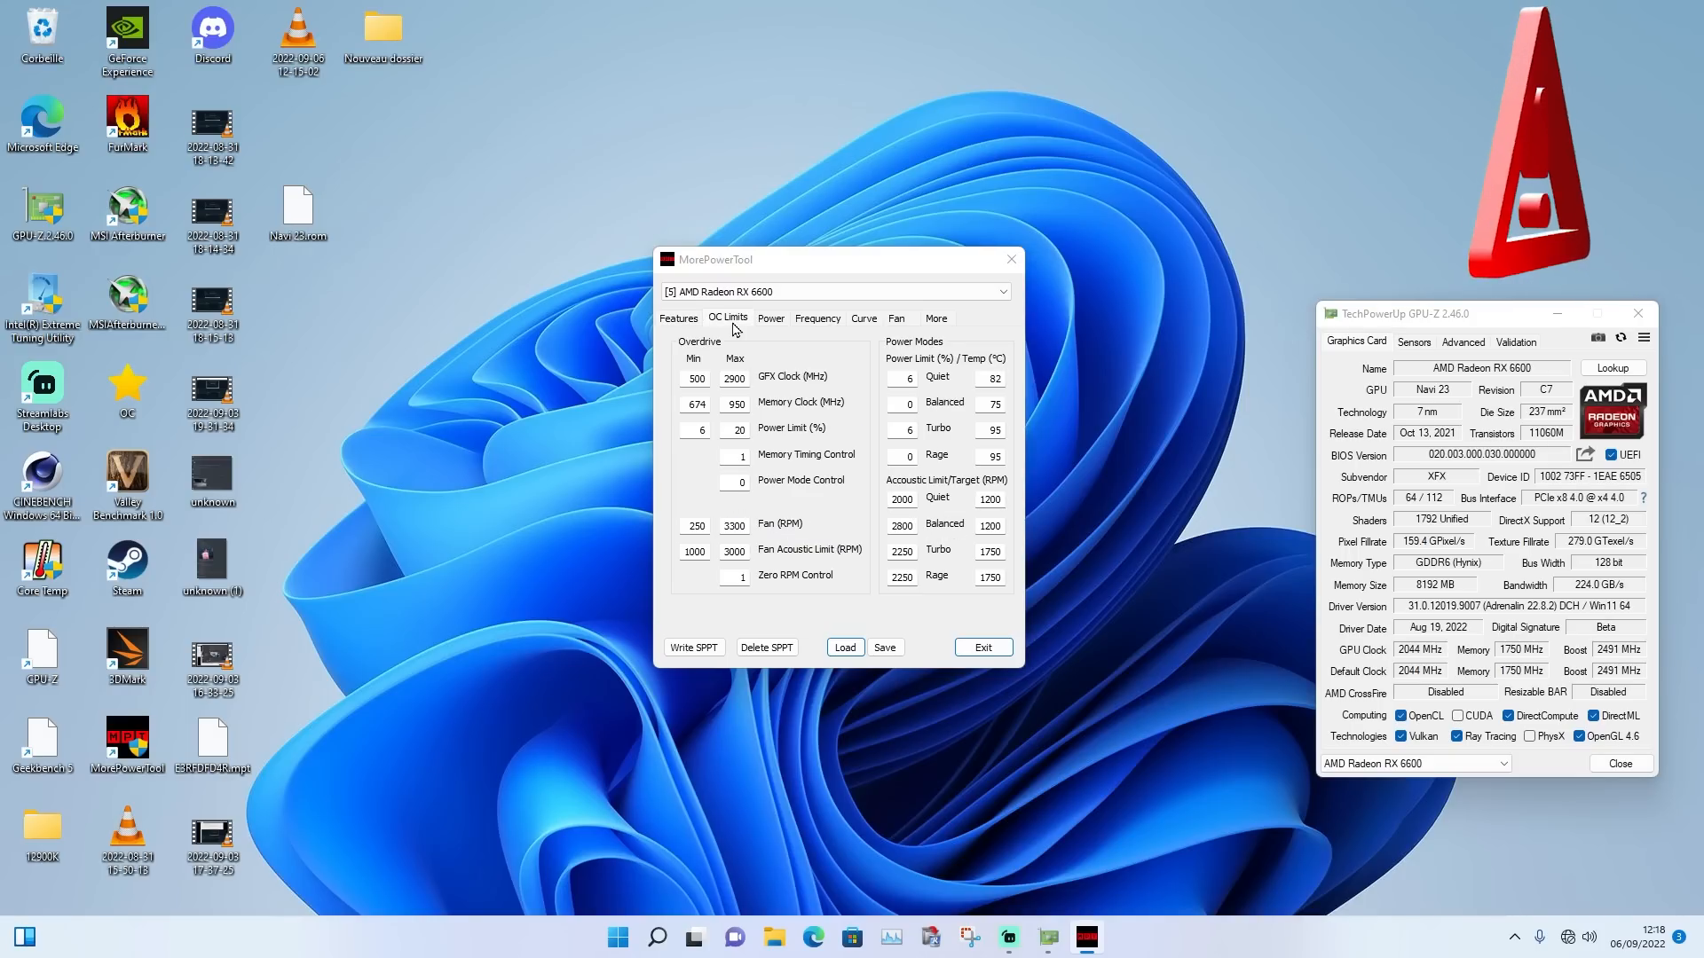
left_click(769, 324)
left_click(800, 322)
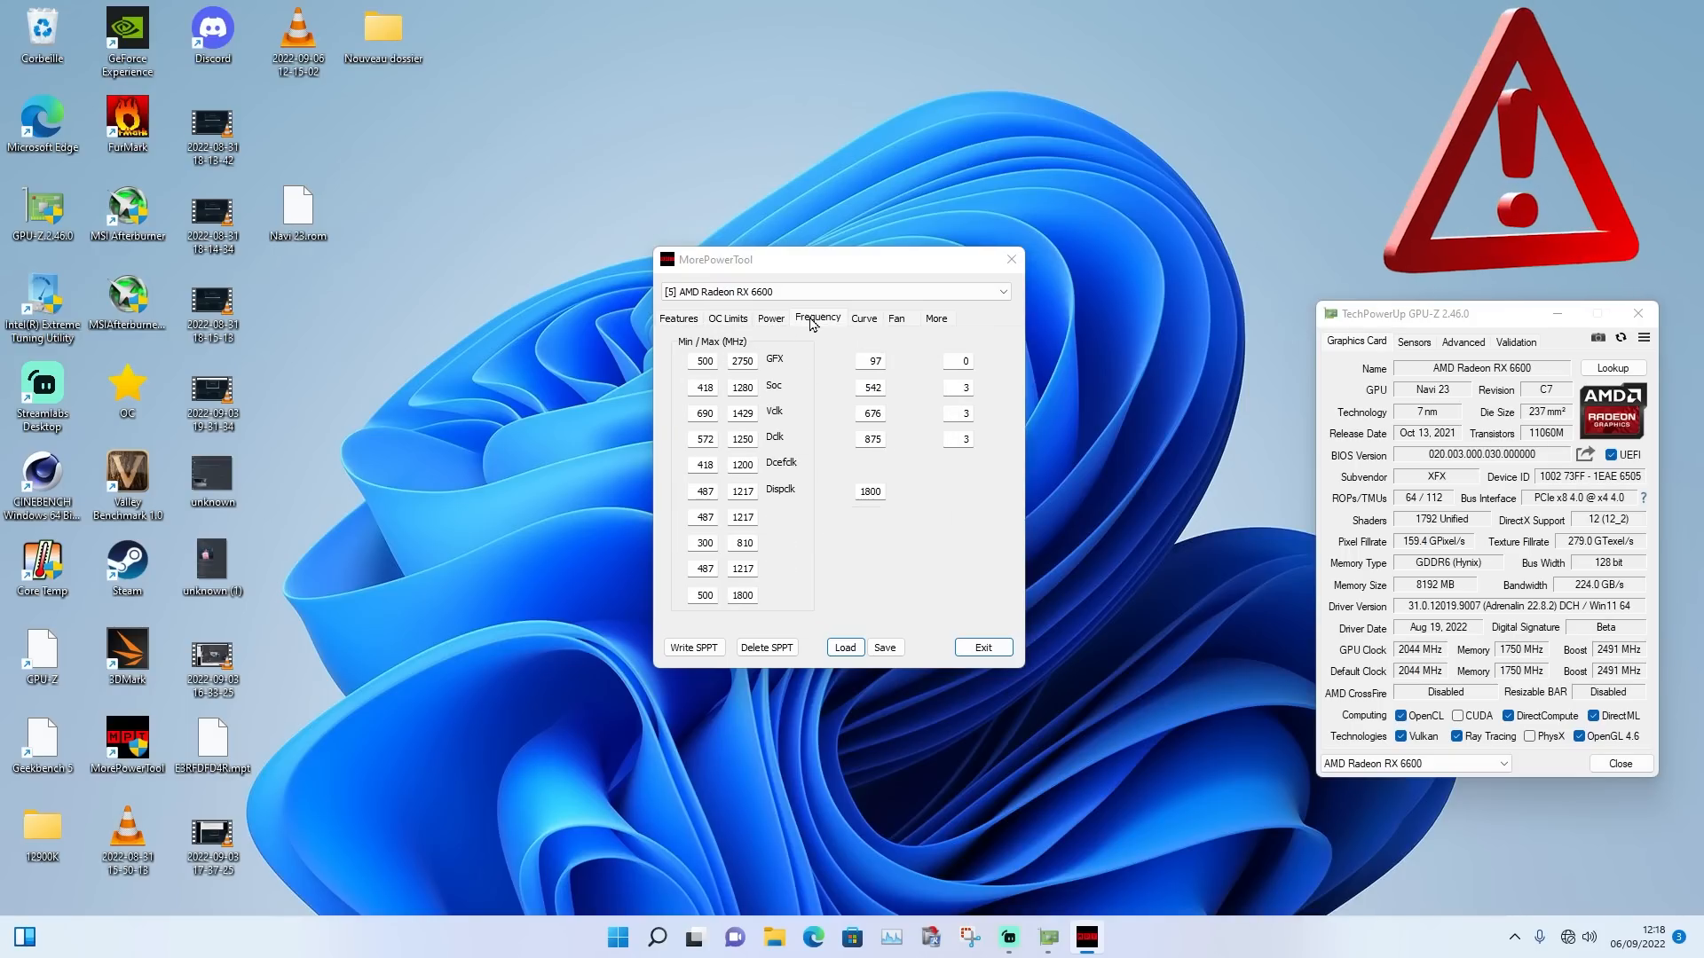
left_click(859, 321)
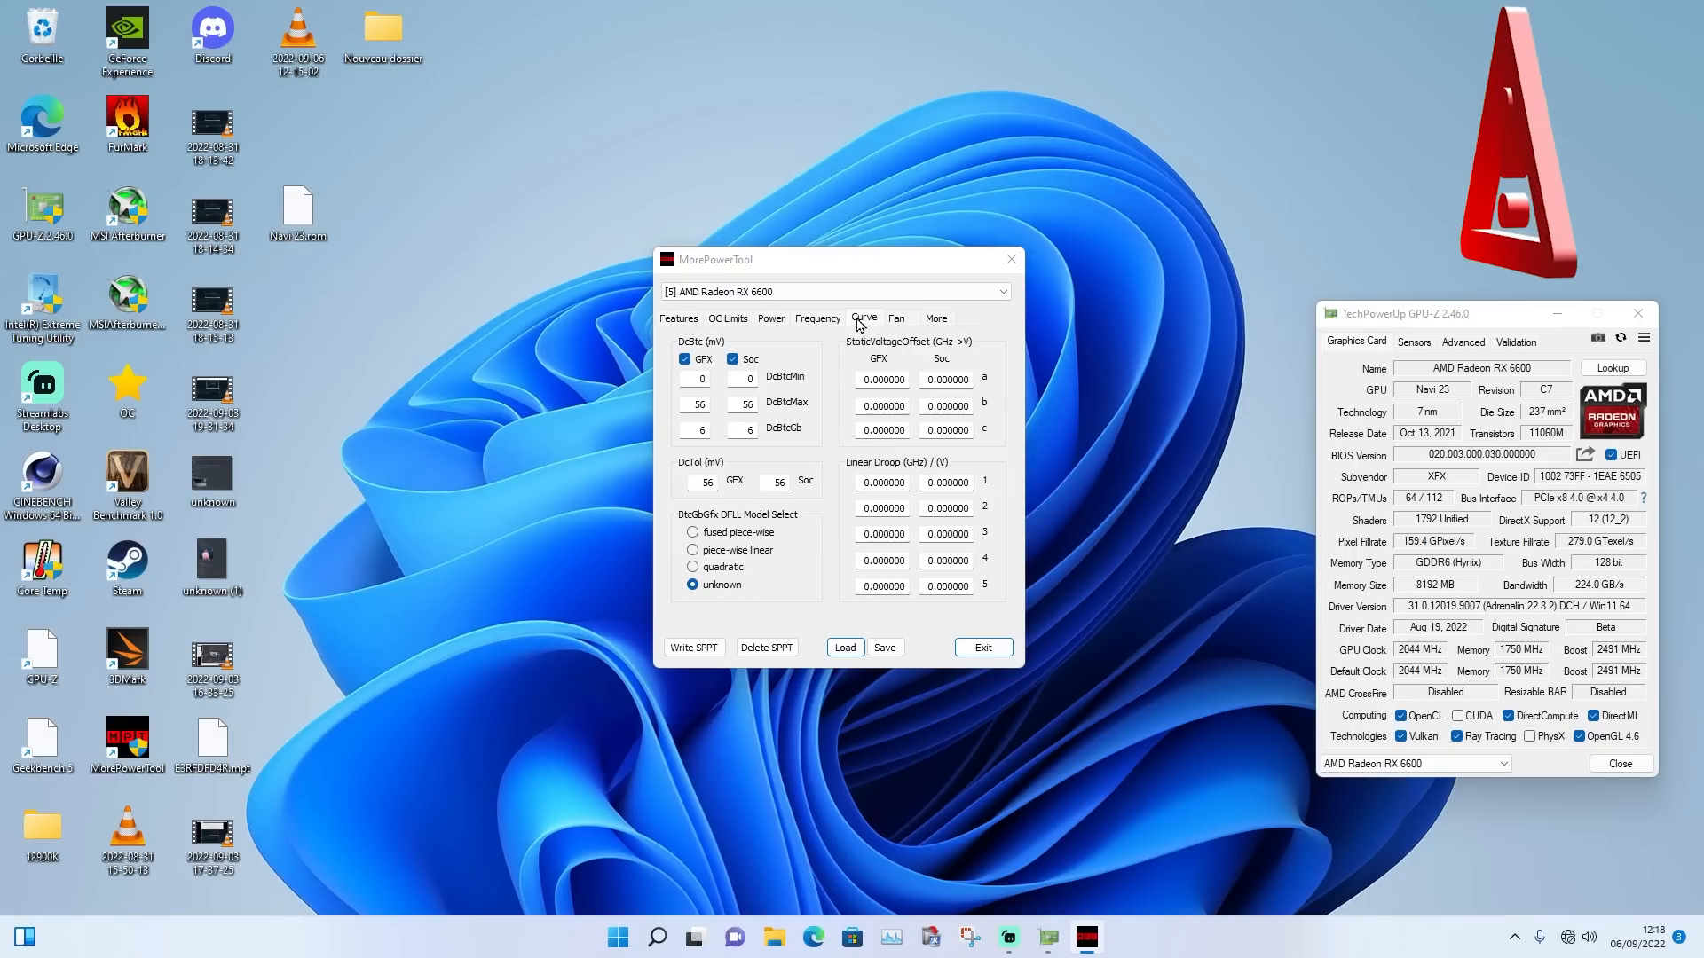
left_click(898, 324)
left_click(936, 319)
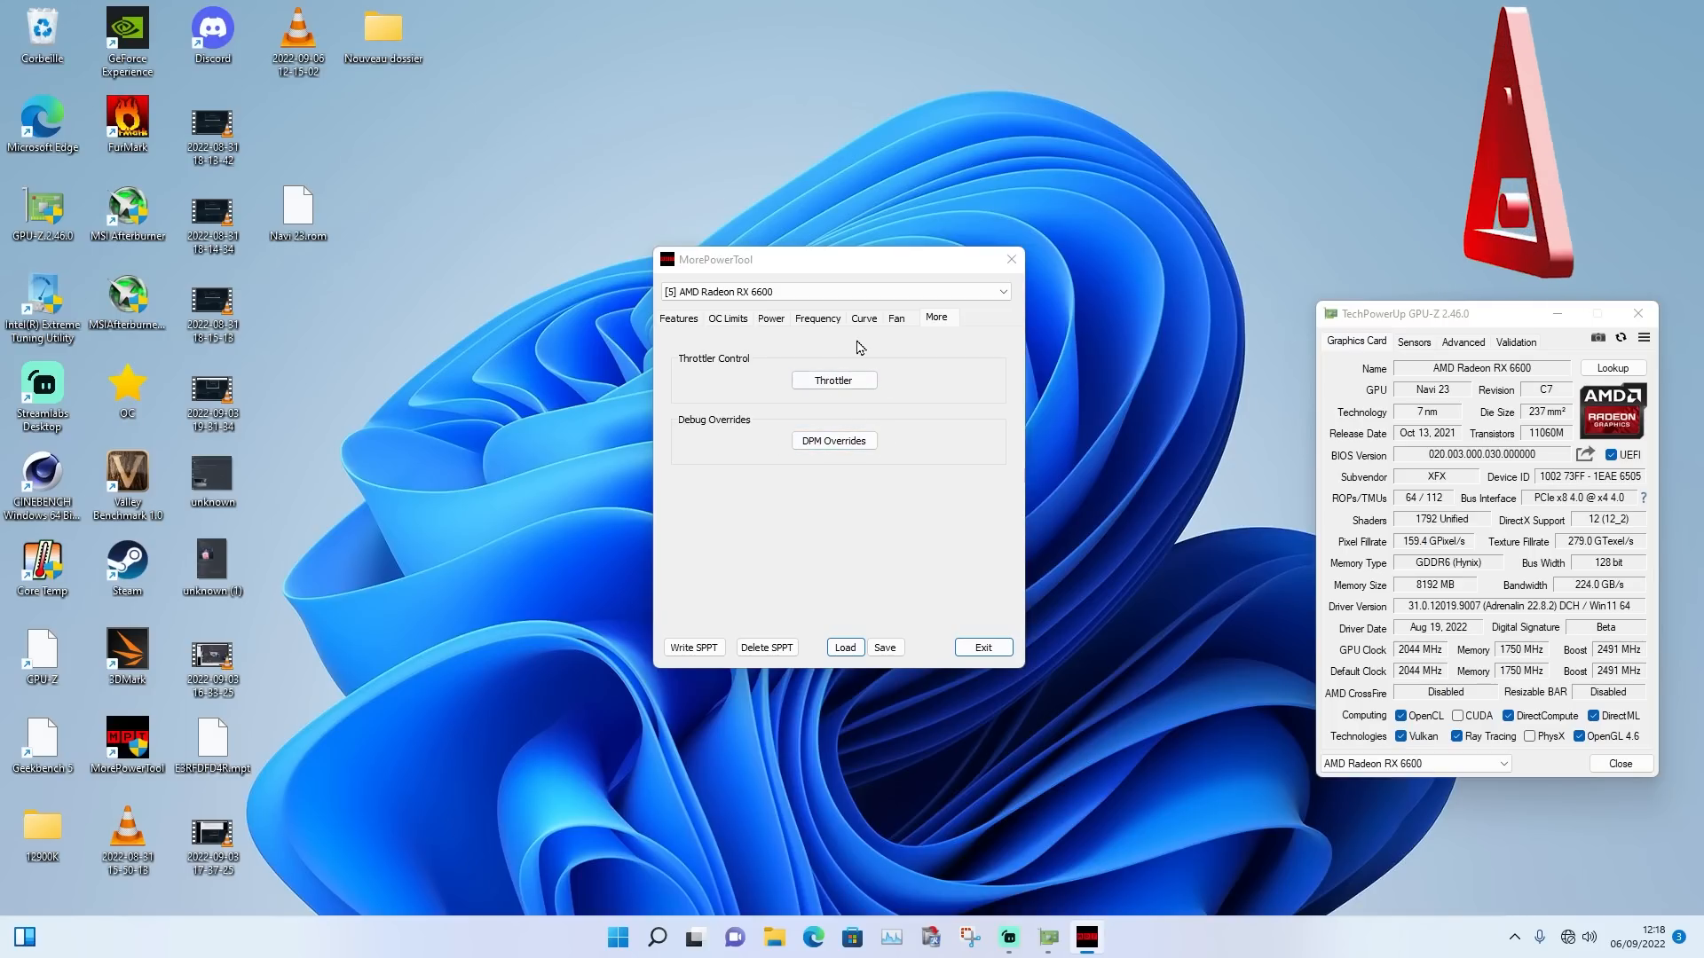
left_click(674, 323)
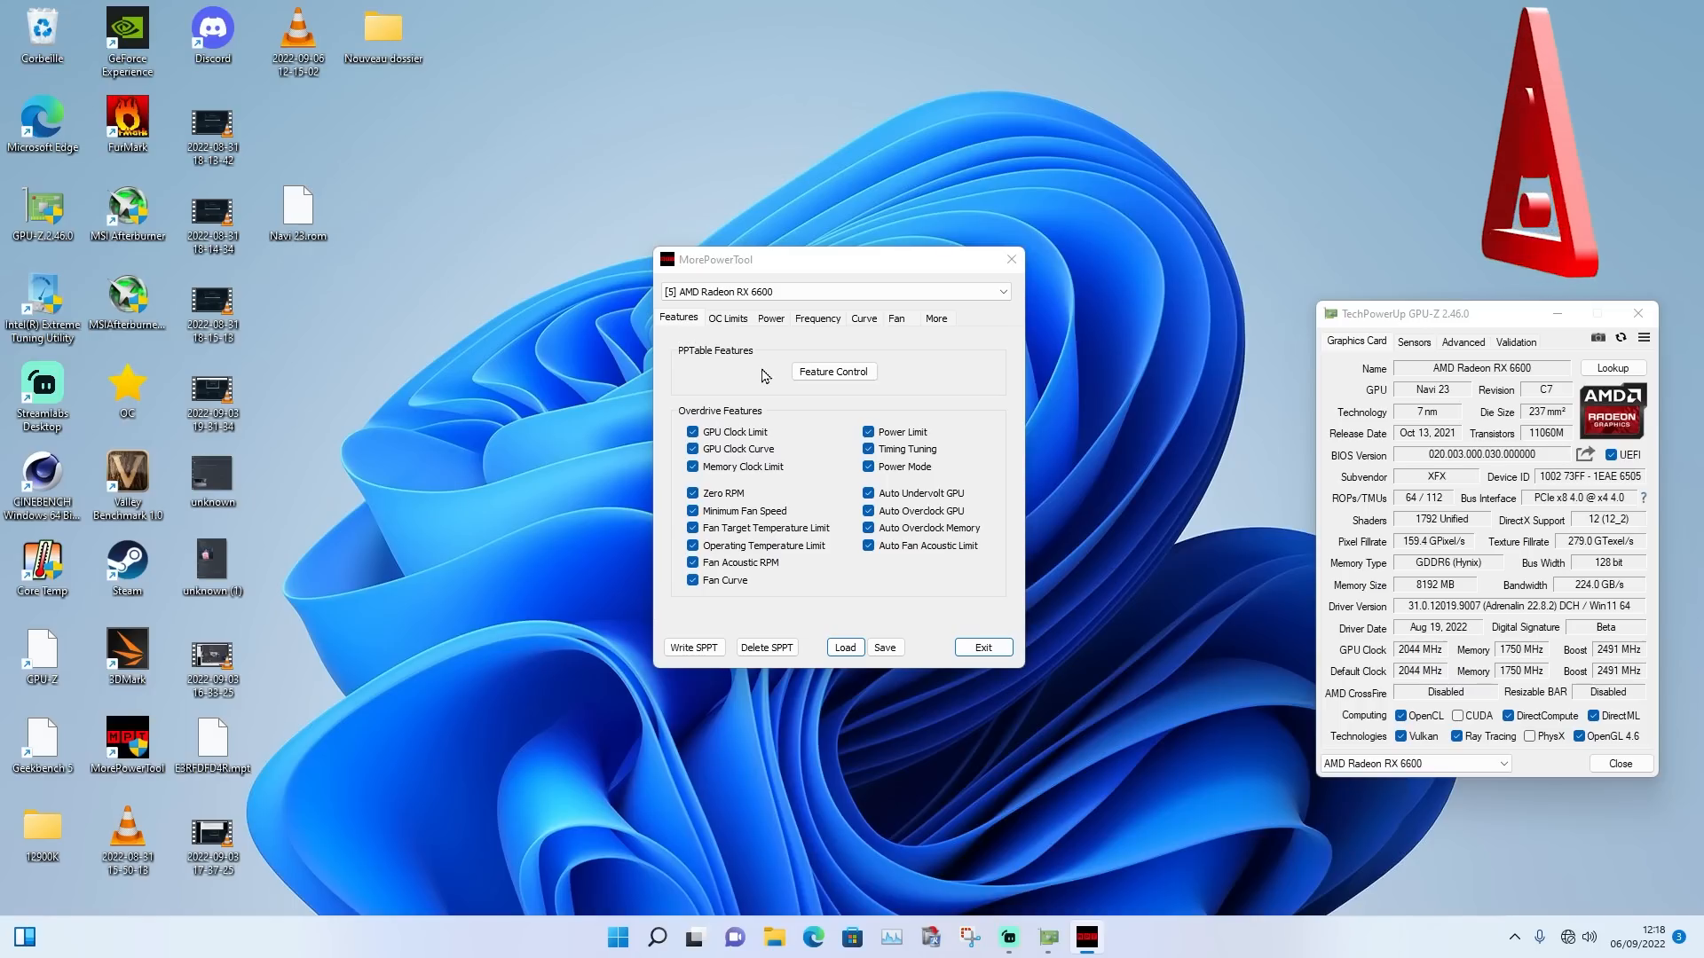
In the PowerPlay feature control, disable DS_SOCCLK, DS_FCLK, DS_LCLK, DS_DCEFCLK and DS_UCLK
left_click(838, 375)
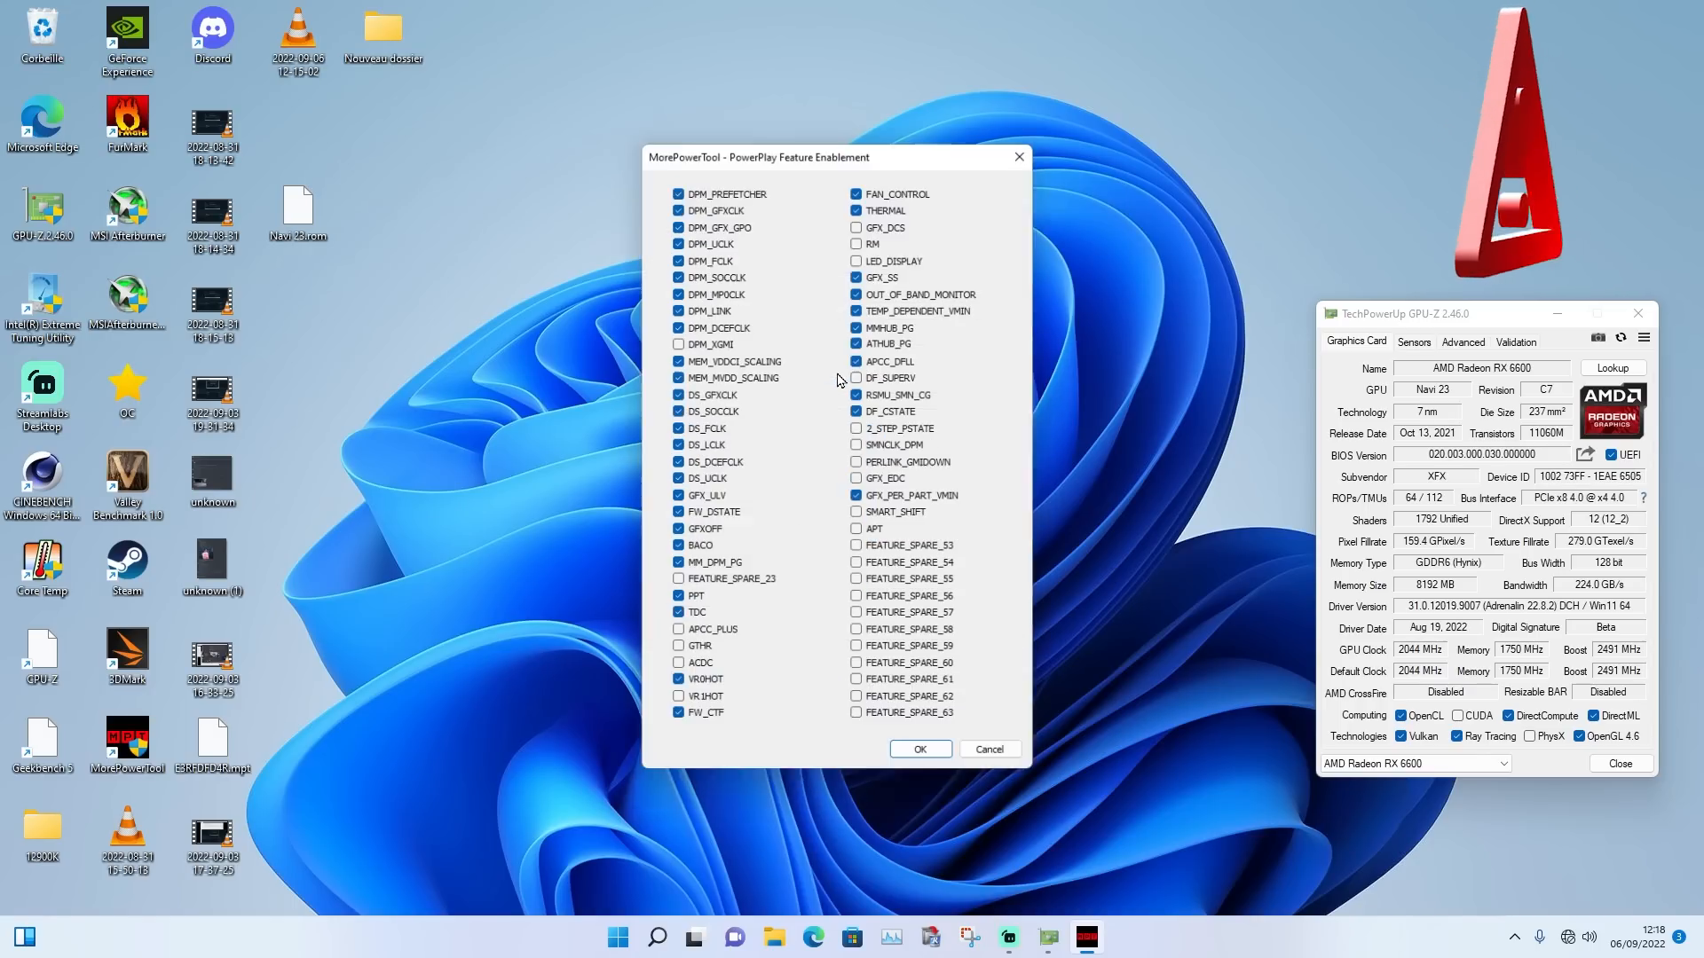
left_click_drag(847, 153, 856, 116)
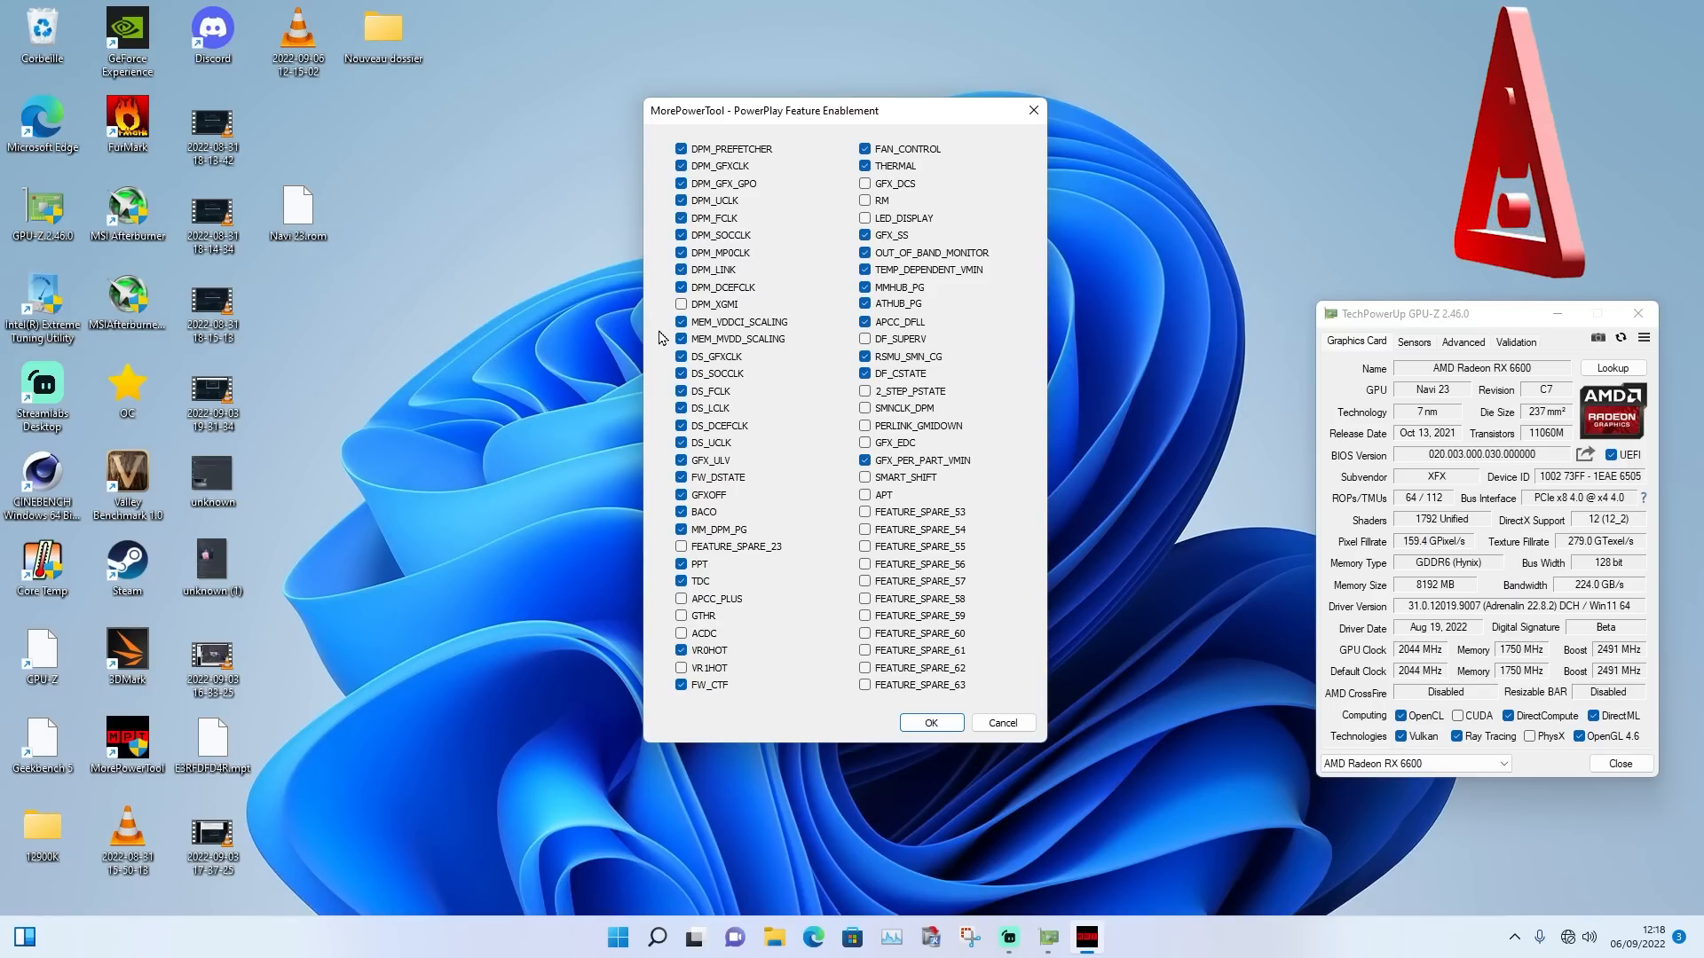
left_click(685, 375)
left_click(682, 392)
left_click(681, 408)
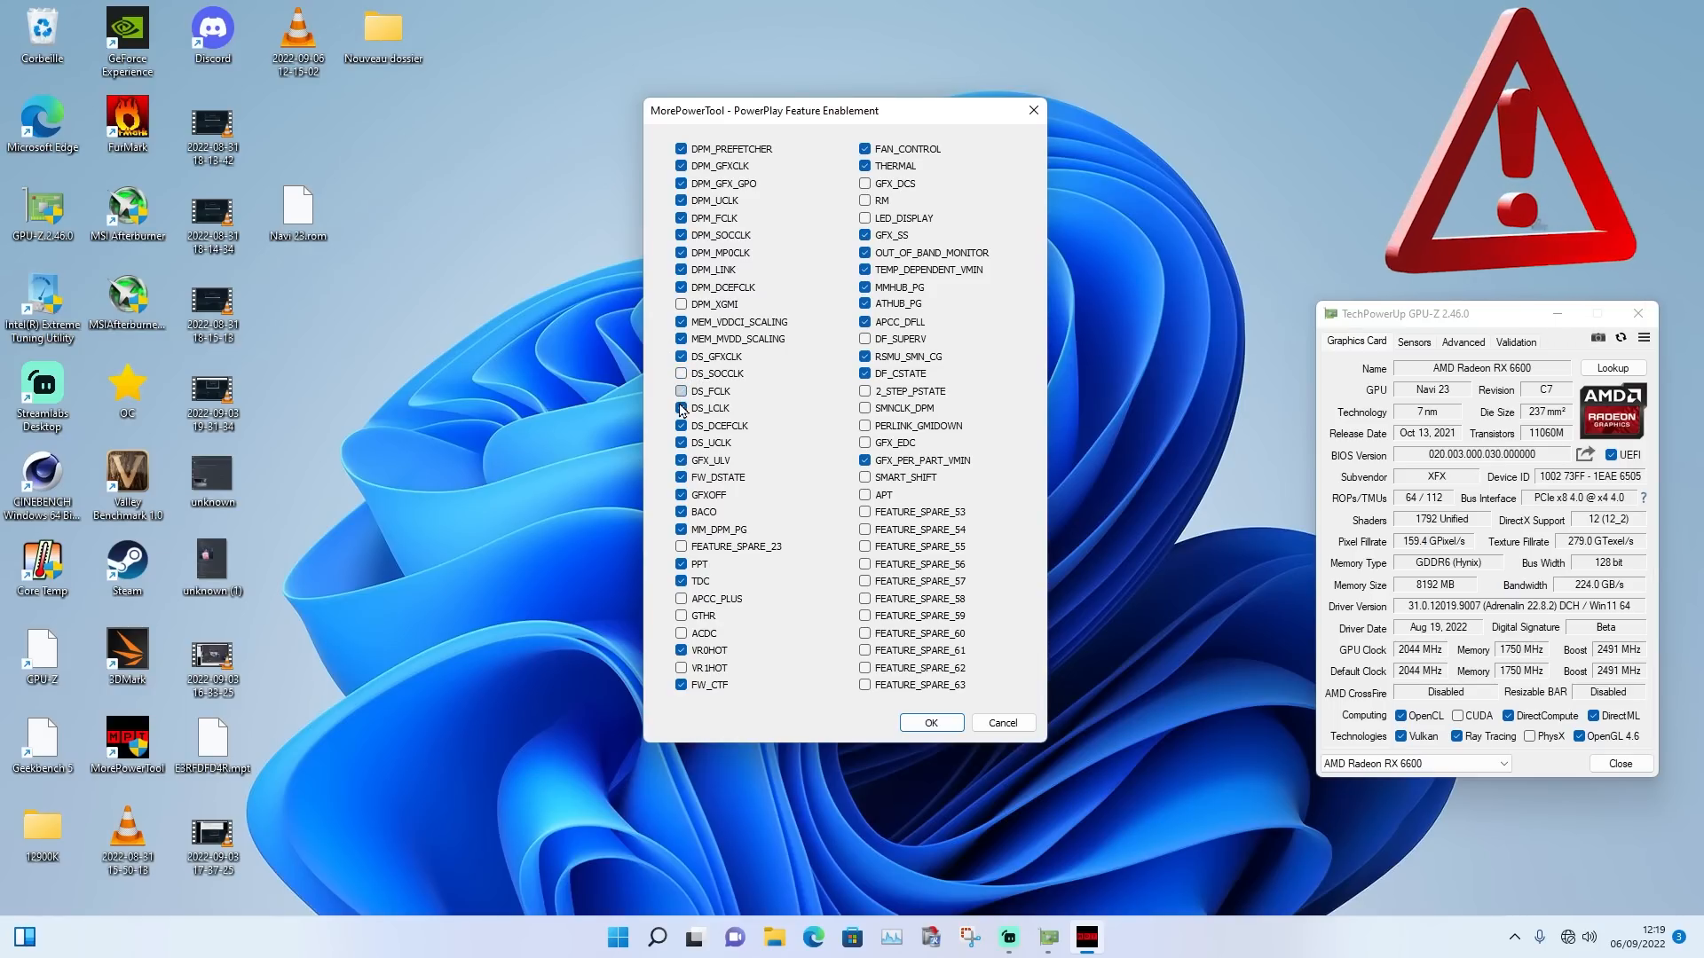
left_click(681, 426)
left_click(681, 443)
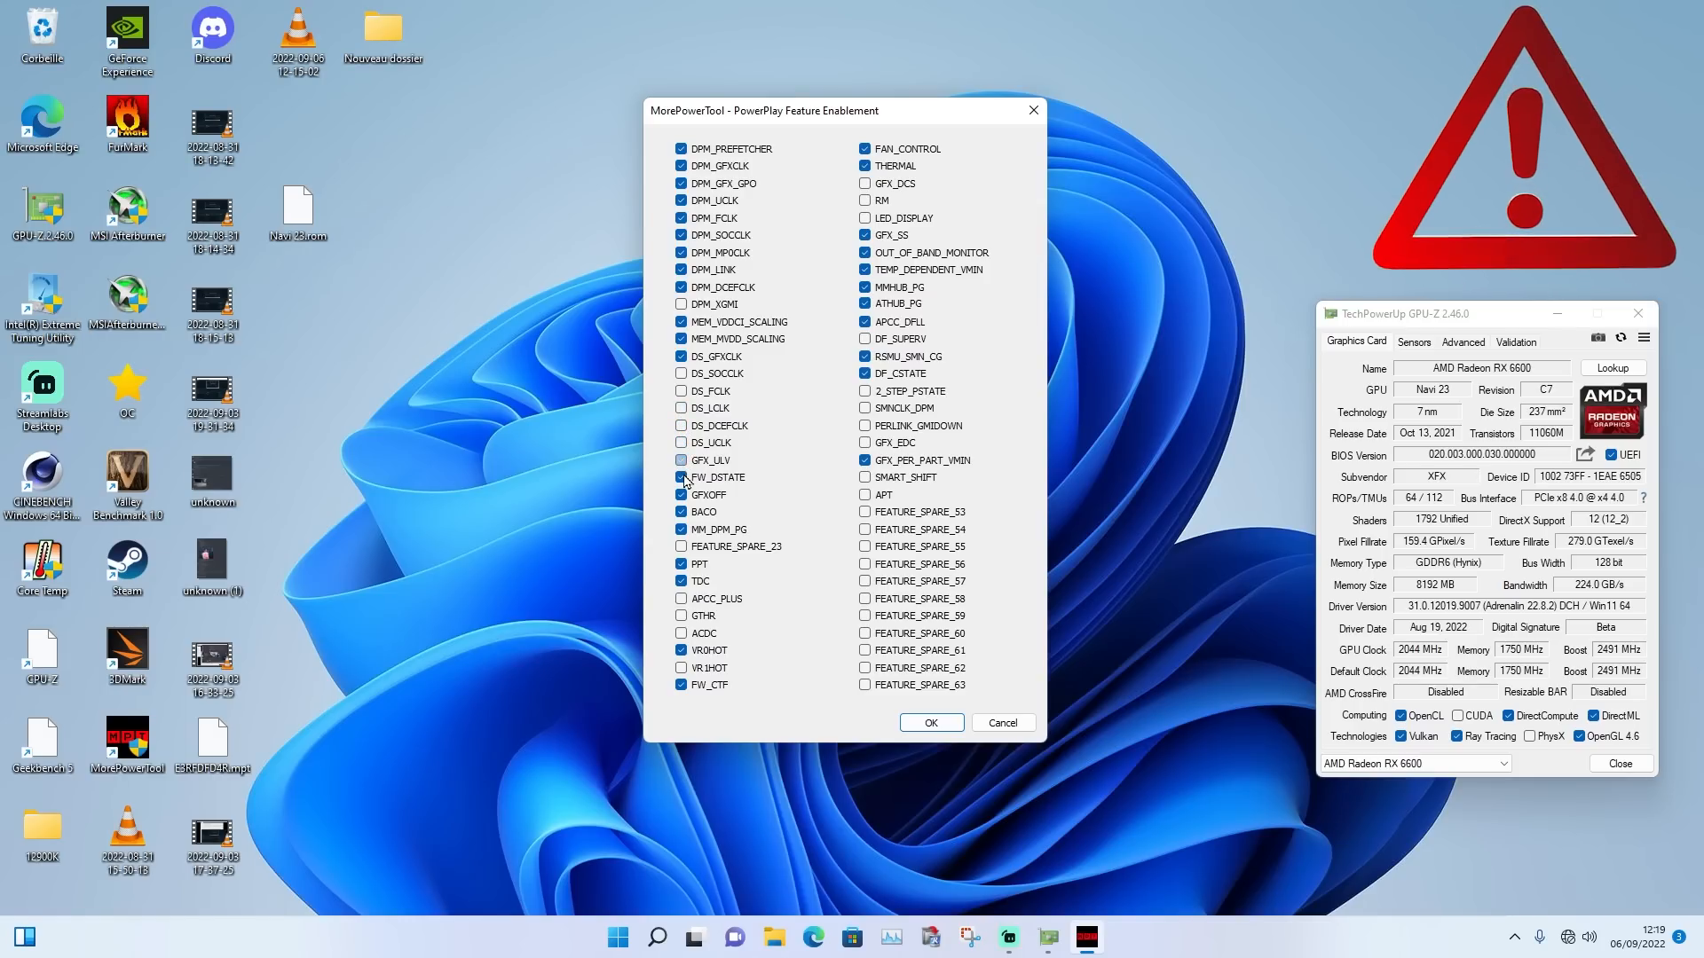
Disable the GFX_ULV, FW_DSTATE, GFXOFF, BACO and MM_DPM_PG PowerPlay features
left_click(680, 460)
left_click(680, 478)
left_click(680, 495)
left_click(681, 512)
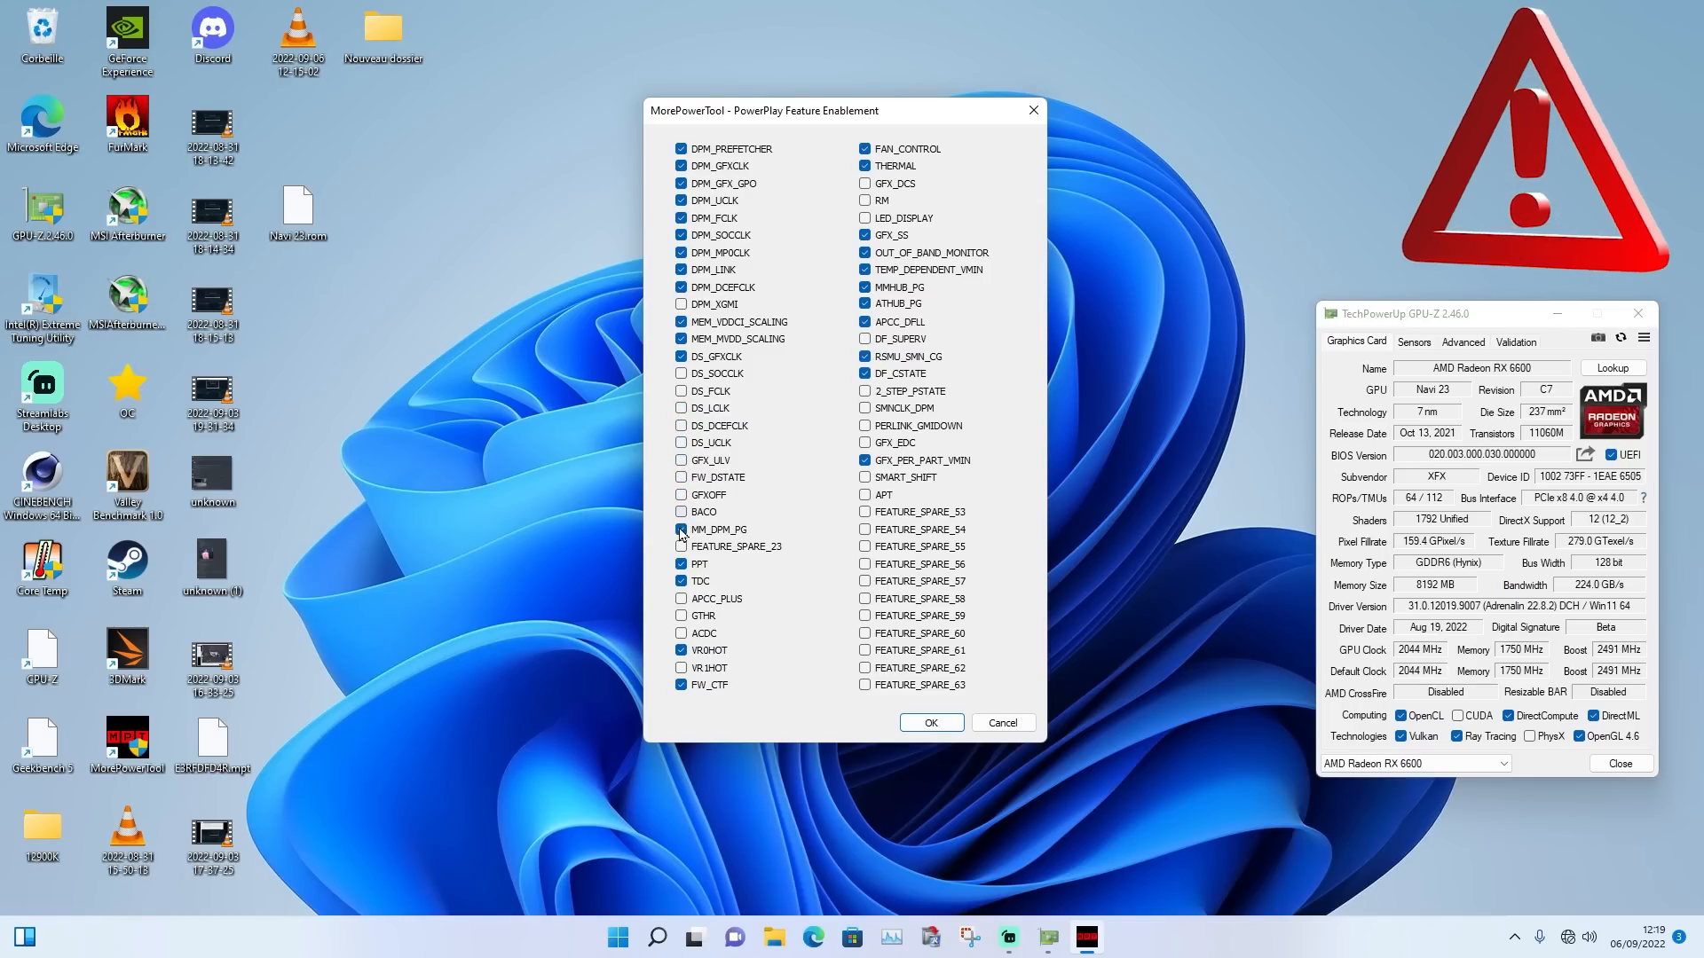
left_click(680, 529)
Disable the PPT, TDC, VR0HOT and FW_CTF PowerPlay features
left_click(681, 565)
left_click(680, 581)
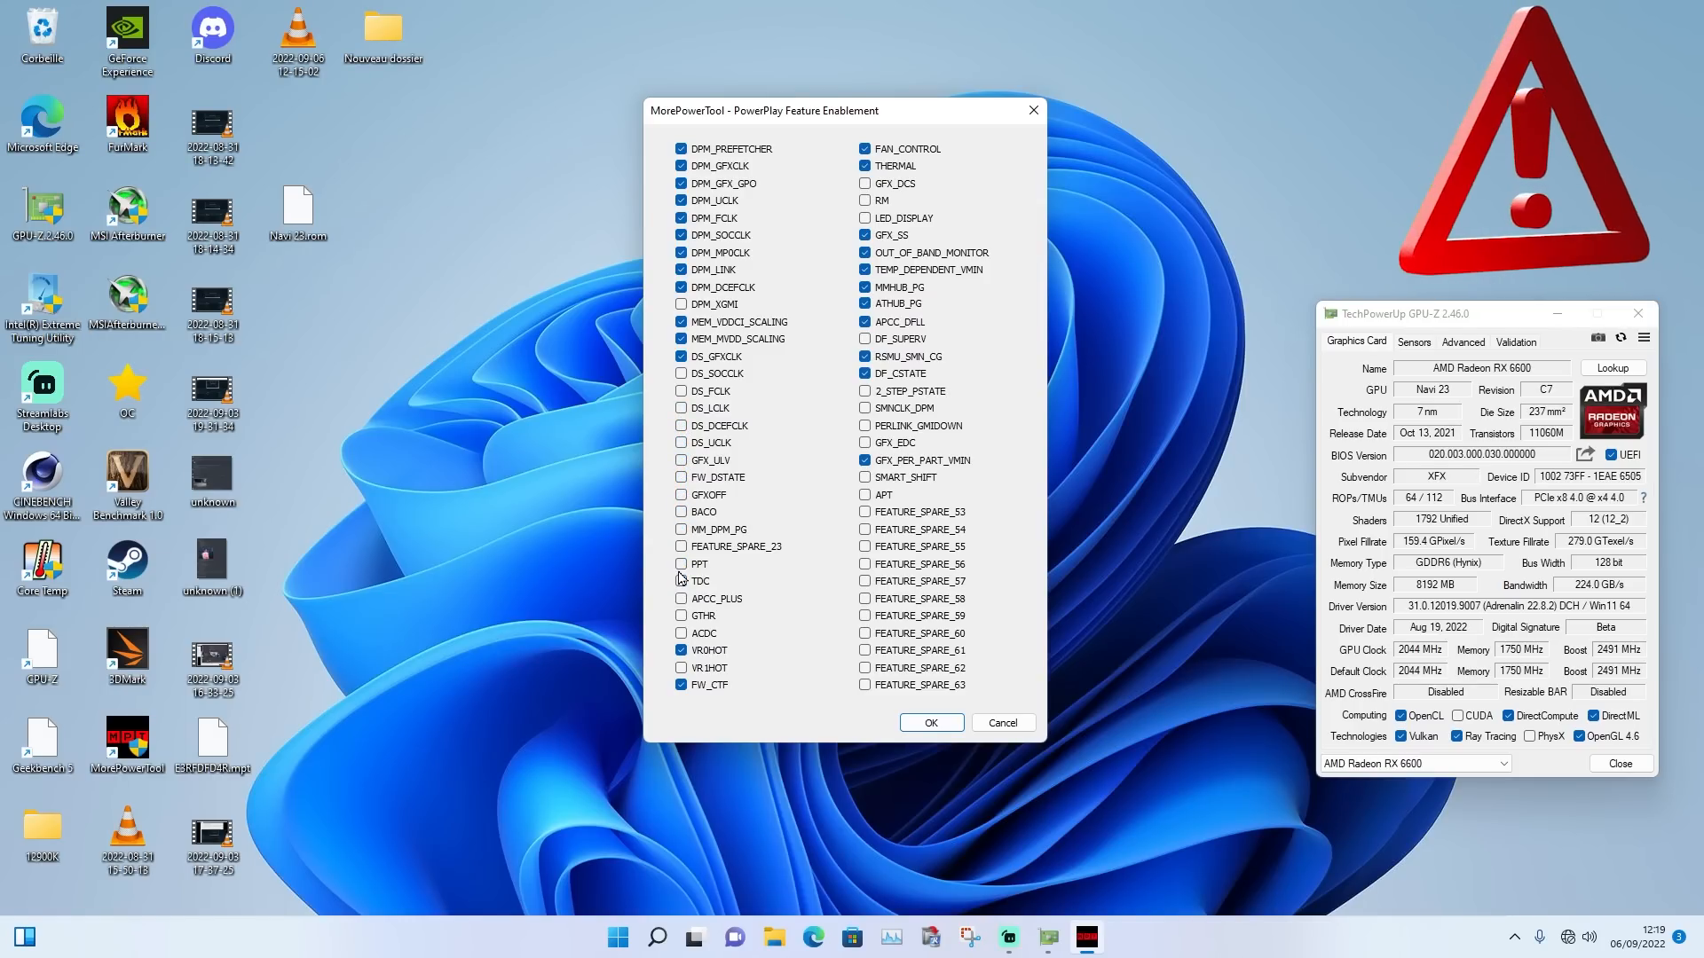
left_click(681, 651)
left_click(681, 685)
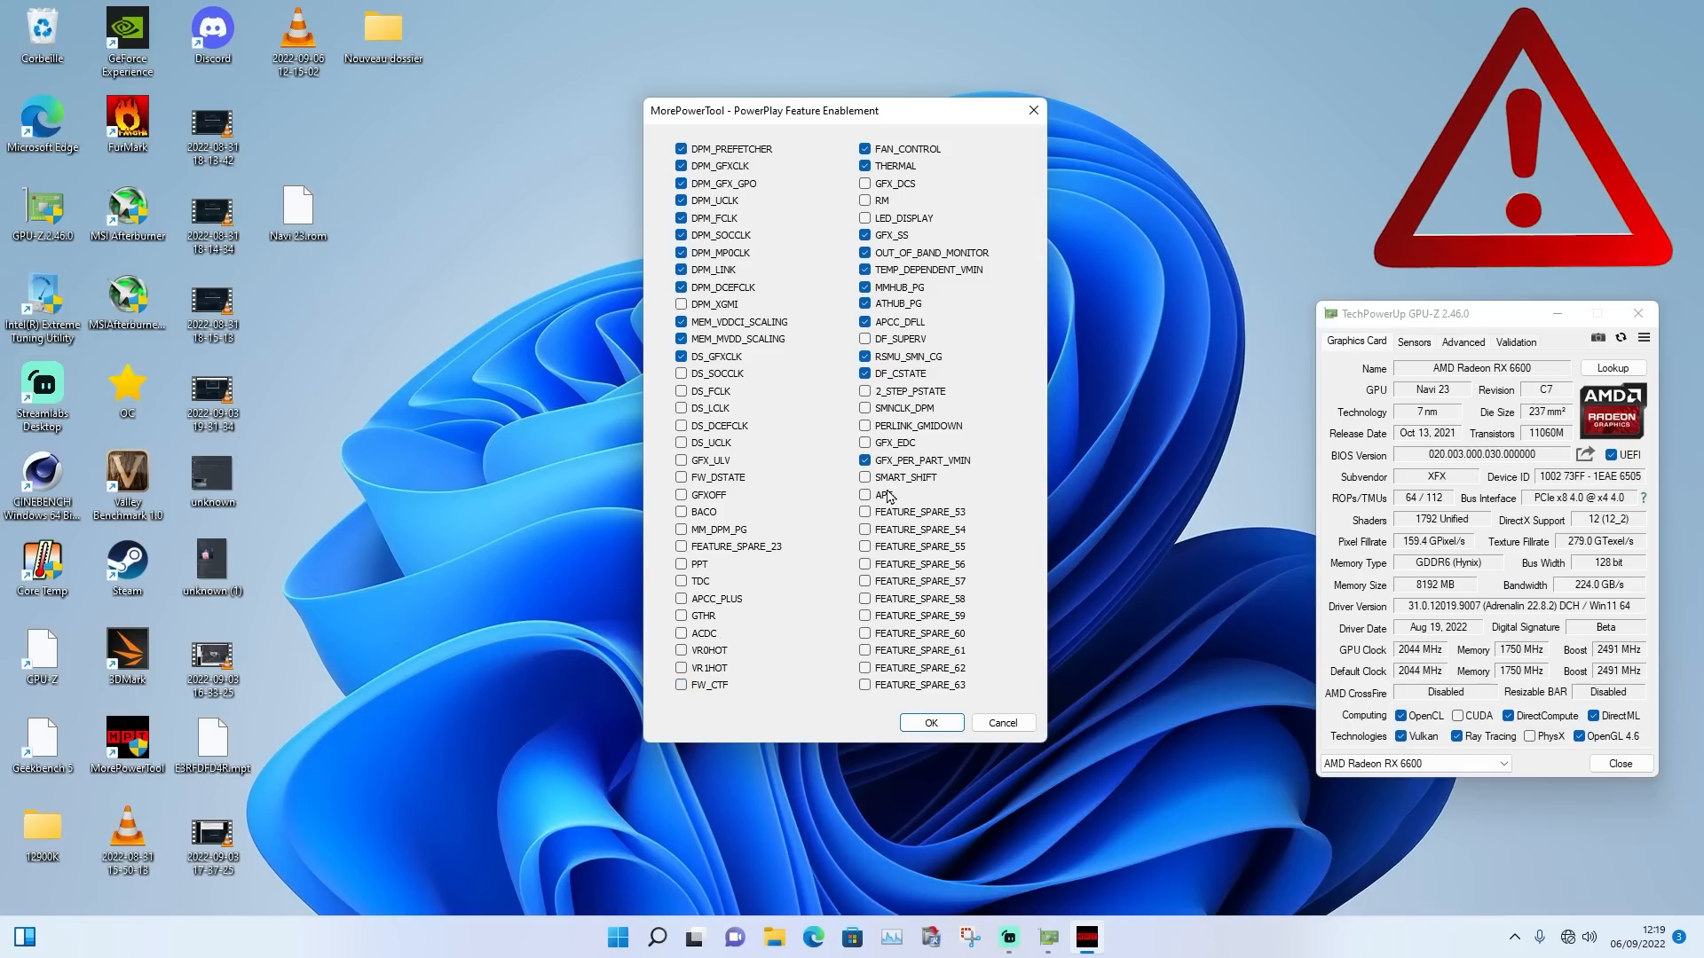
Disable MMHUB_PG, ATHUB_PG, APCC_DFLL, RSMU_SMN_CG, DF_CSTATE and GFX_PER_PART_VMIN, and accept the PowerPlay feature changes
left_click(864, 288)
left_click(864, 304)
left_click(864, 322)
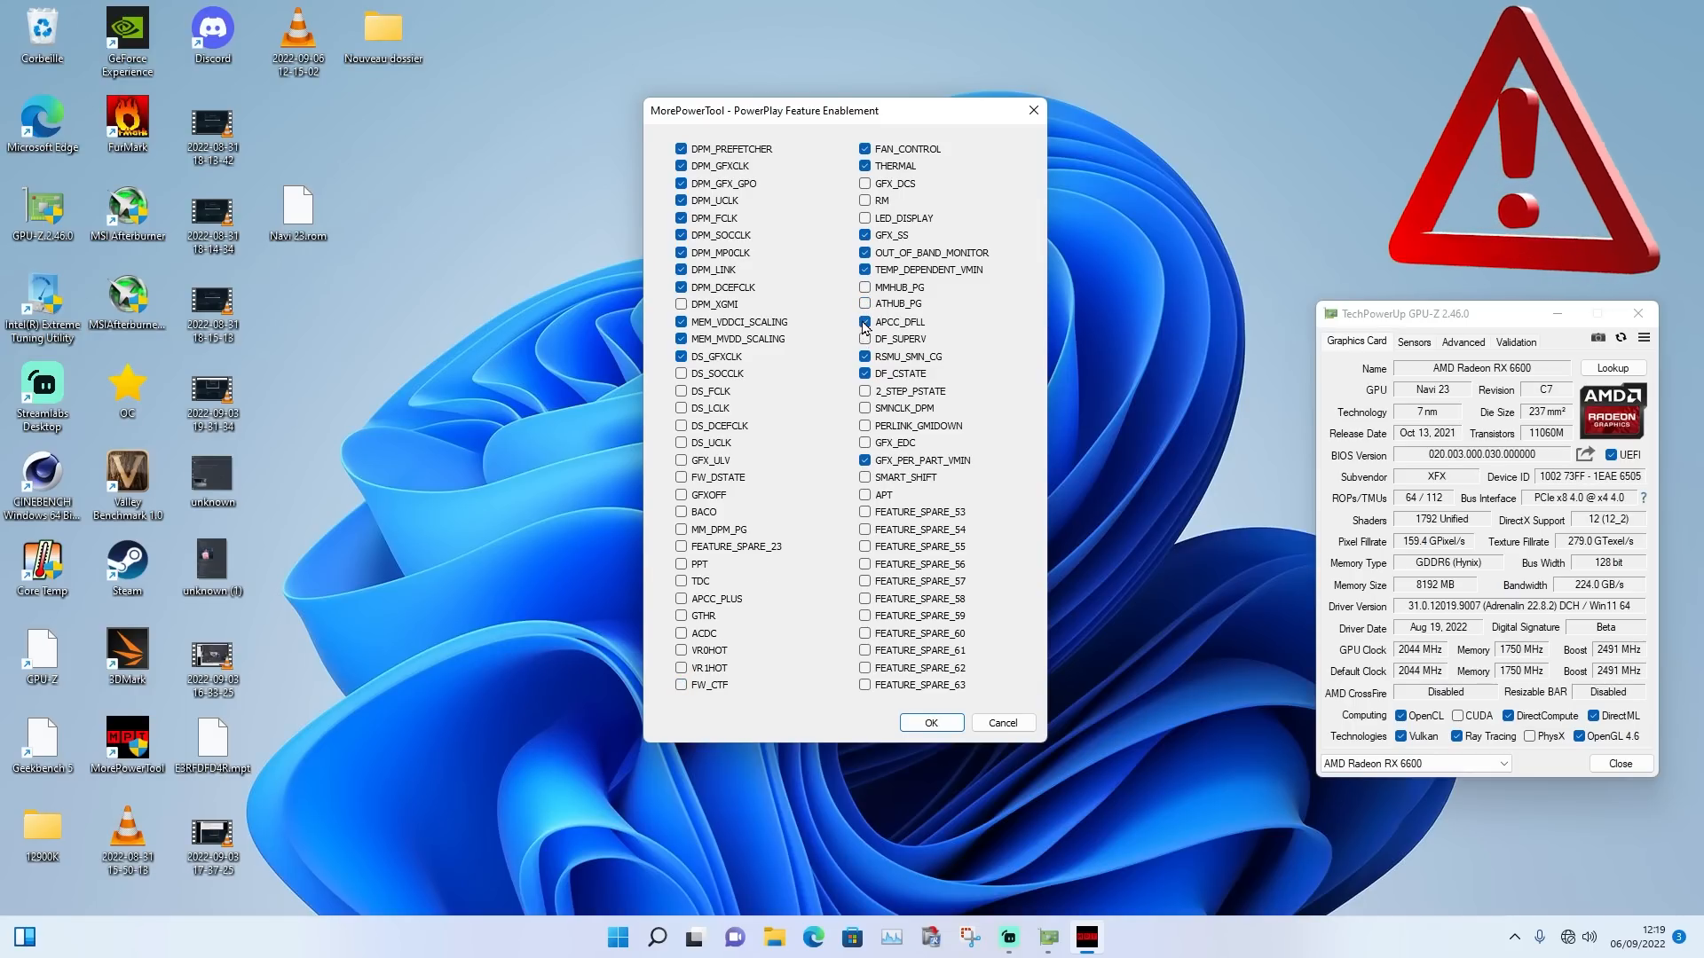
left_click(864, 357)
left_click(864, 374)
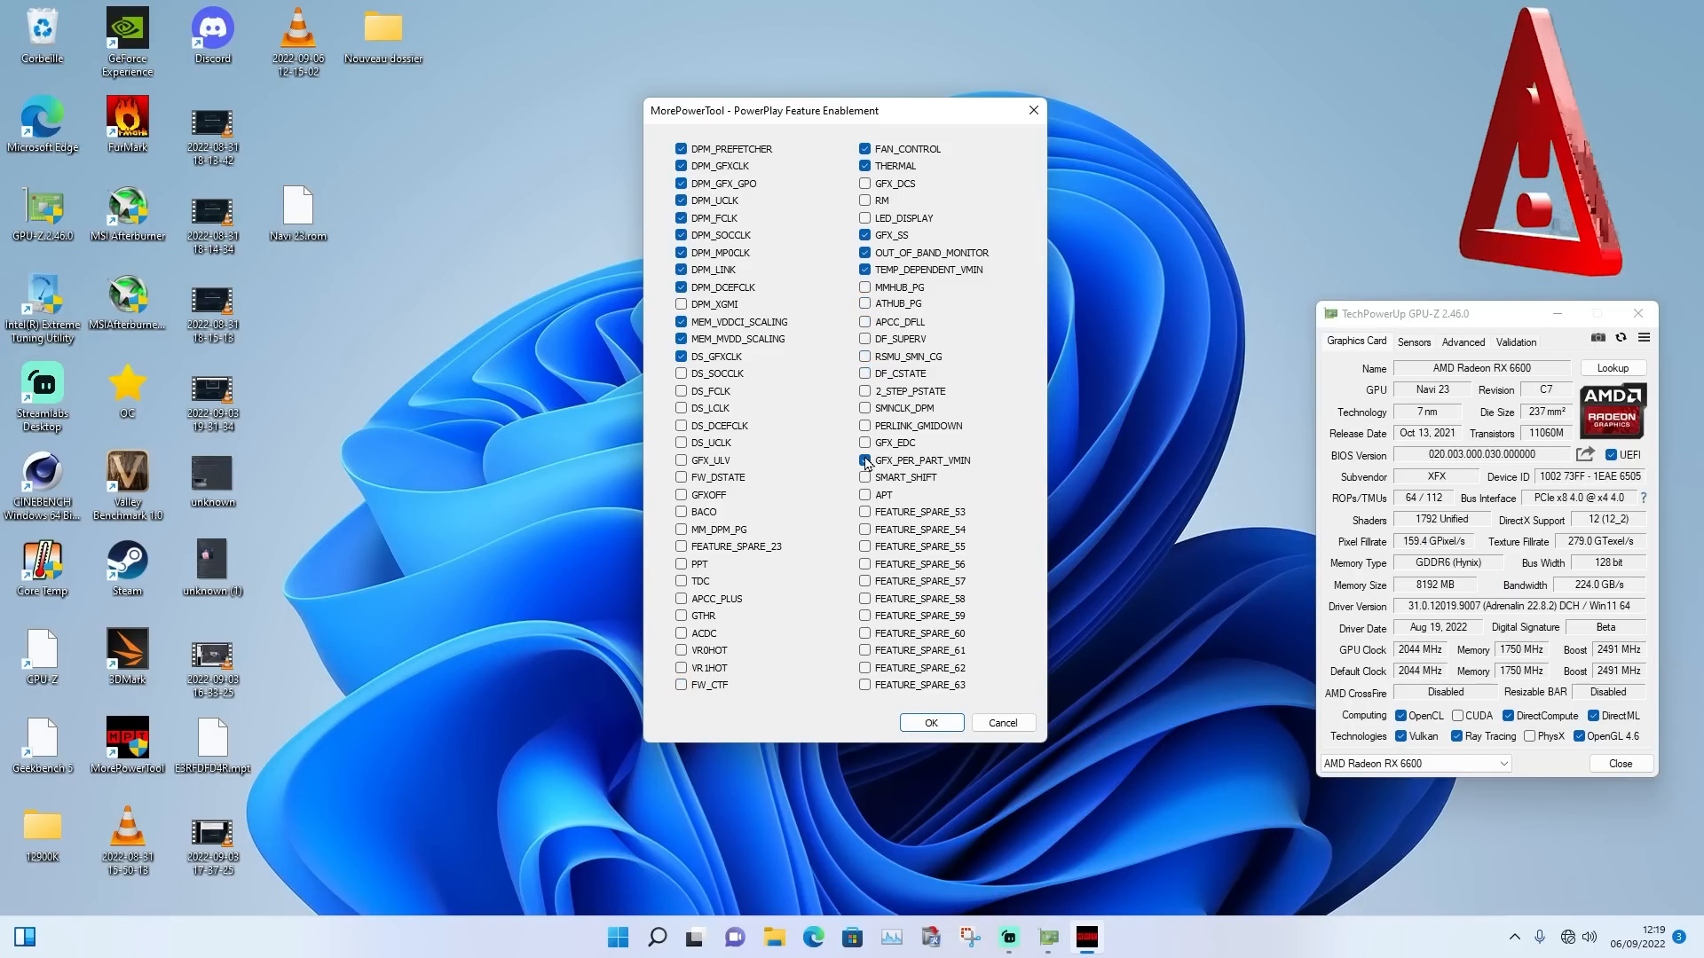
left_click(864, 461)
left_click(931, 720)
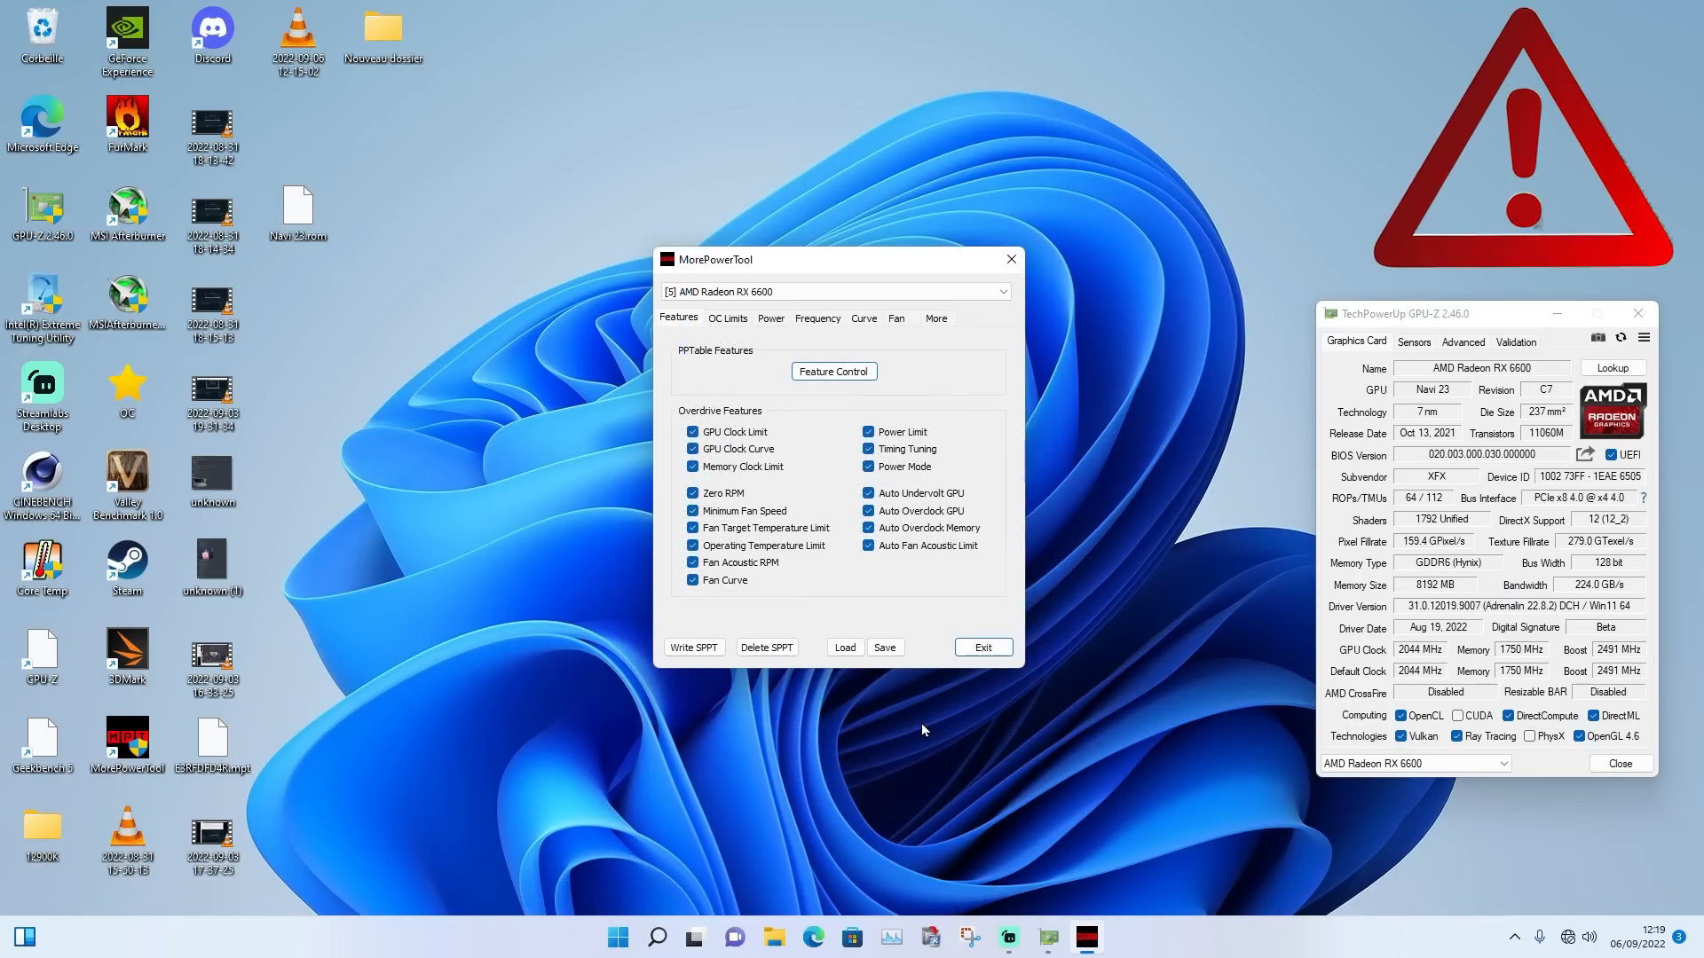
Set the maximum Memory Timing Control to 2 in the overdrive limits
left_click(728, 319)
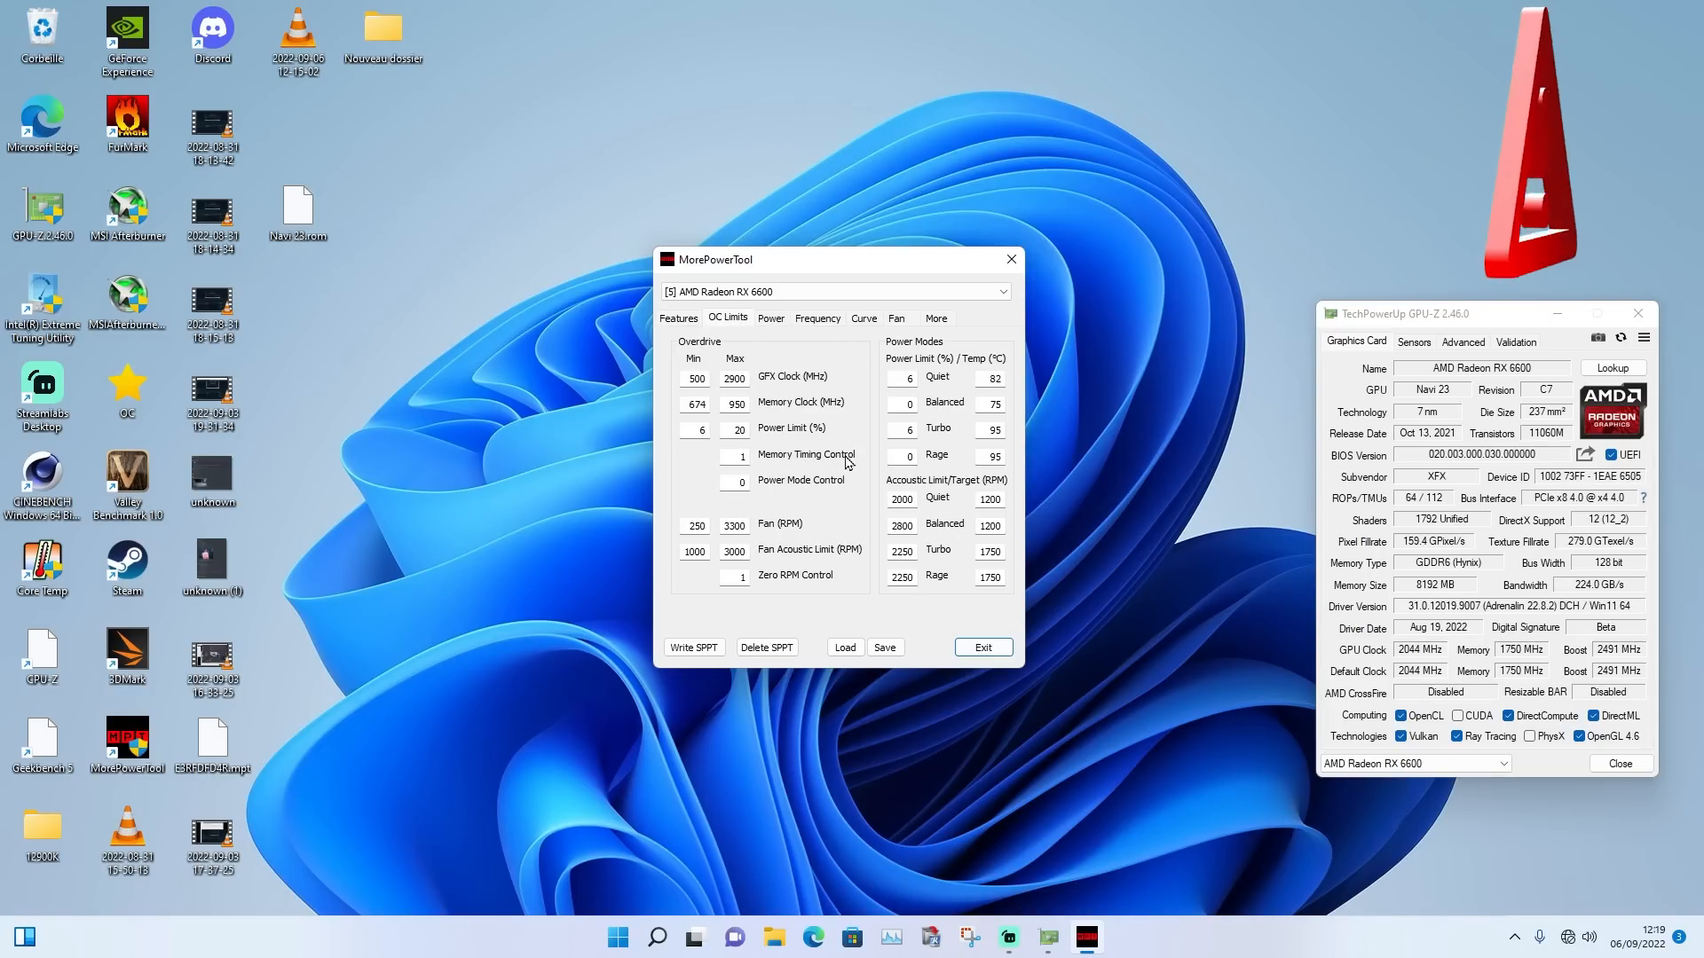
double_click(739, 454)
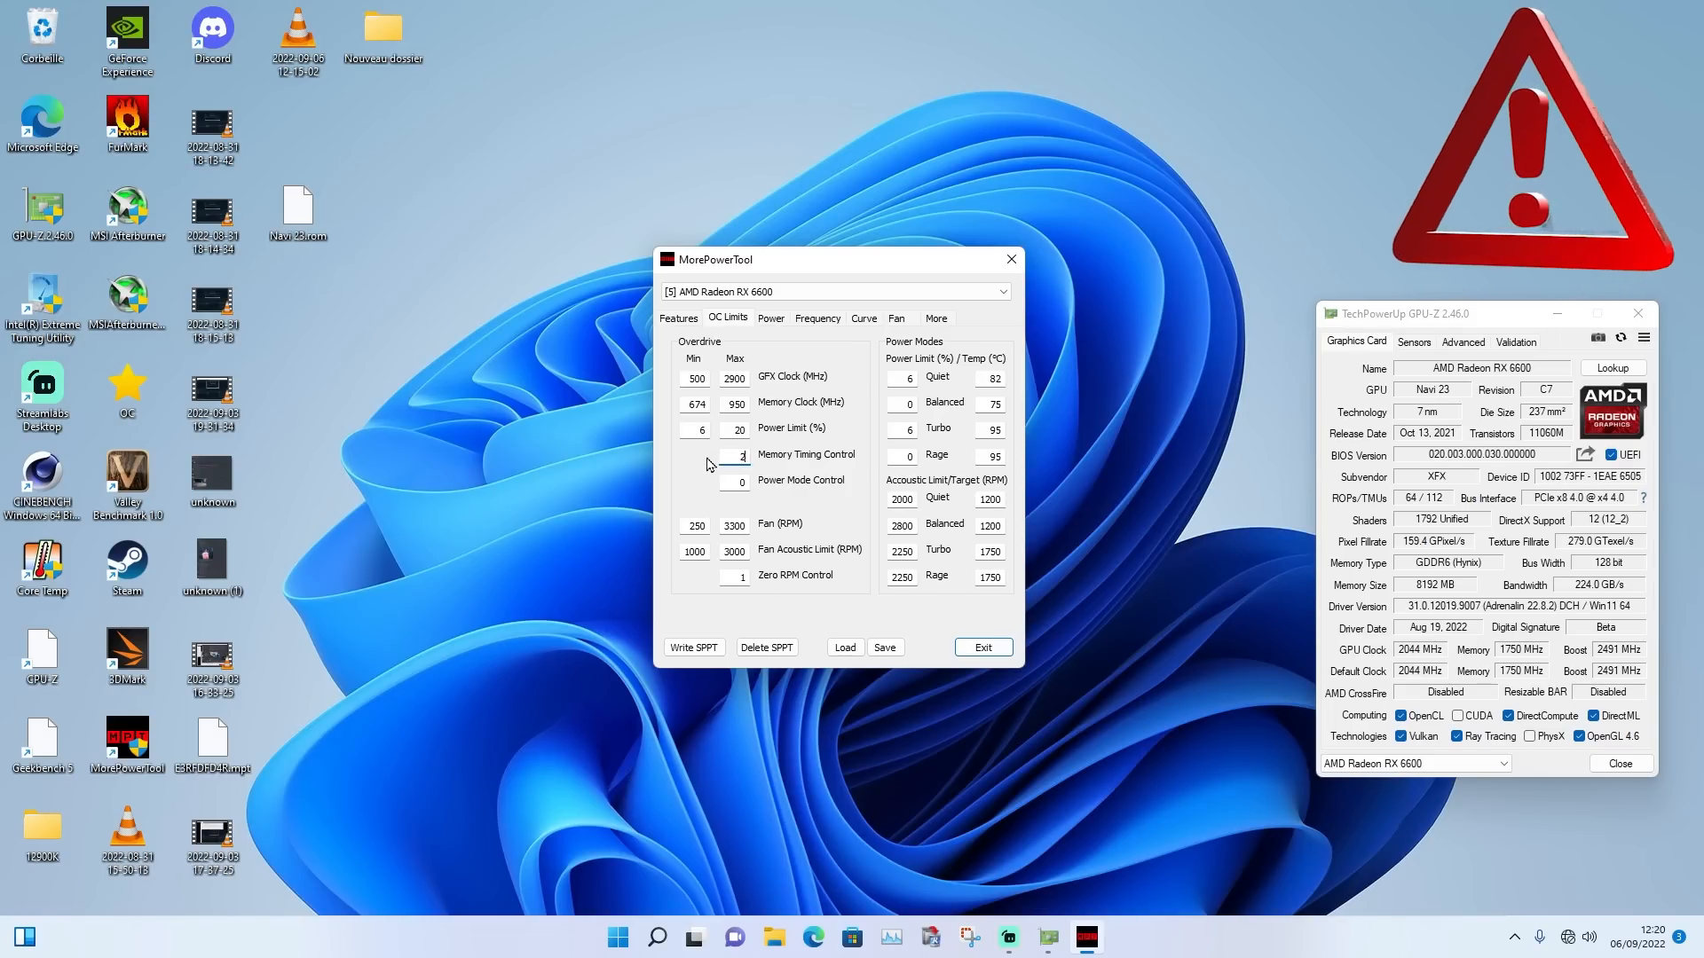
Set the GPU power limit to 120 W and the GFX TDC limit to 110 A
left_click(769, 321)
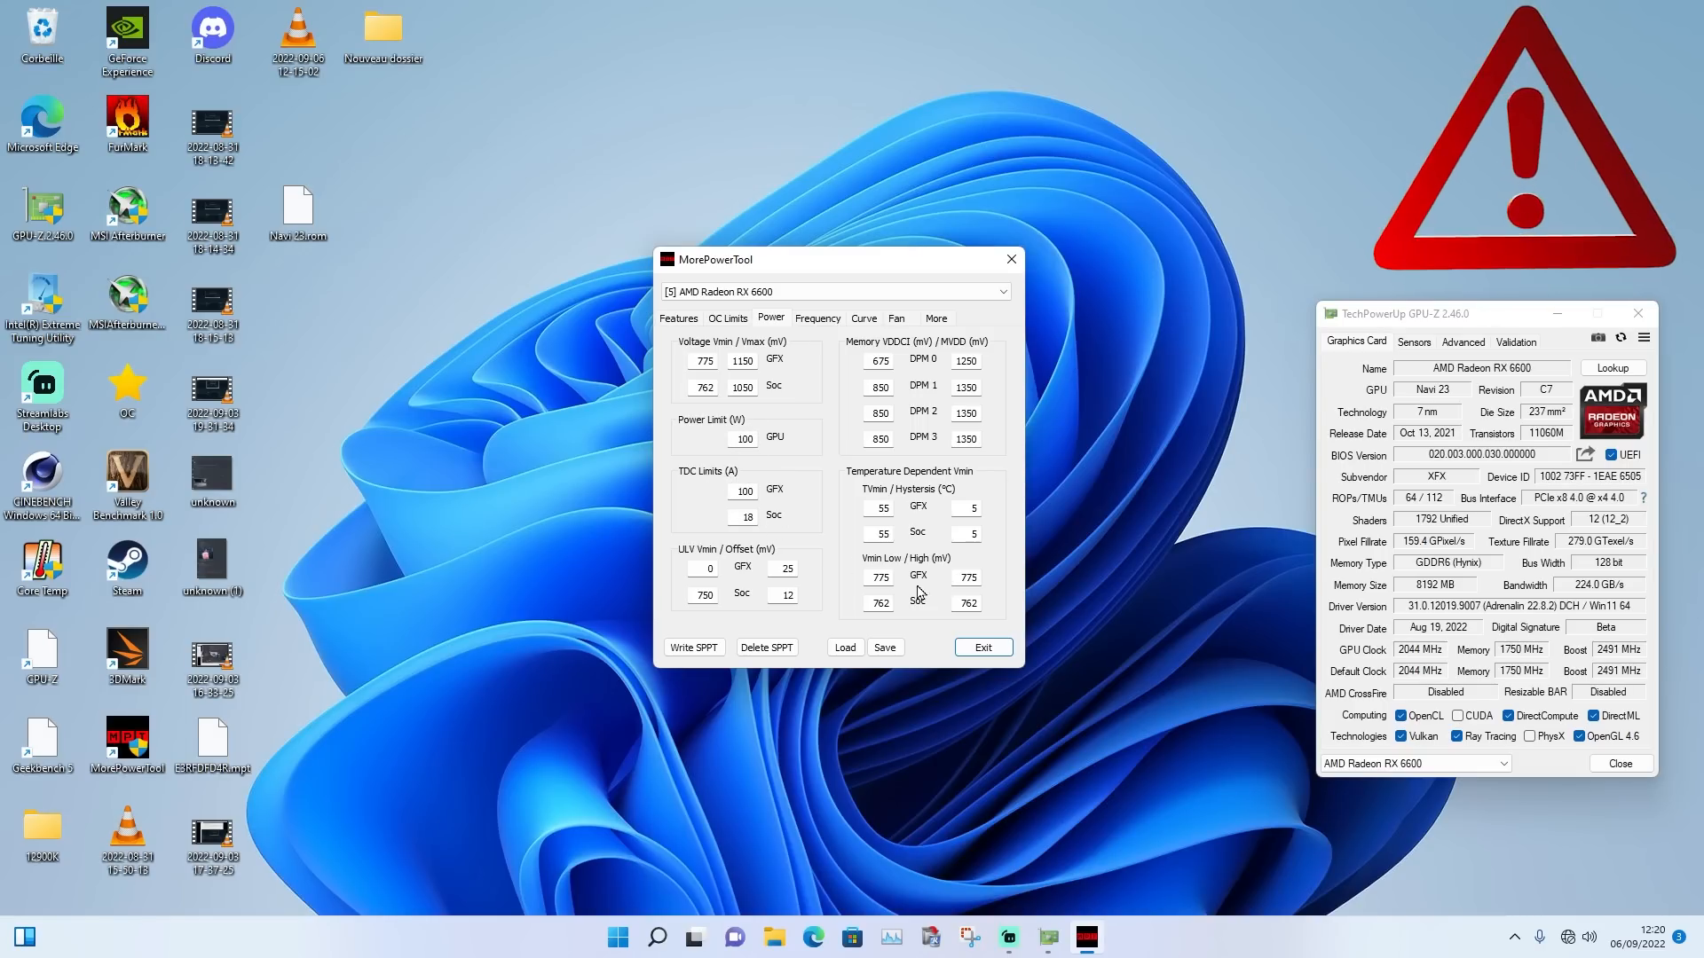
double_click(751, 437)
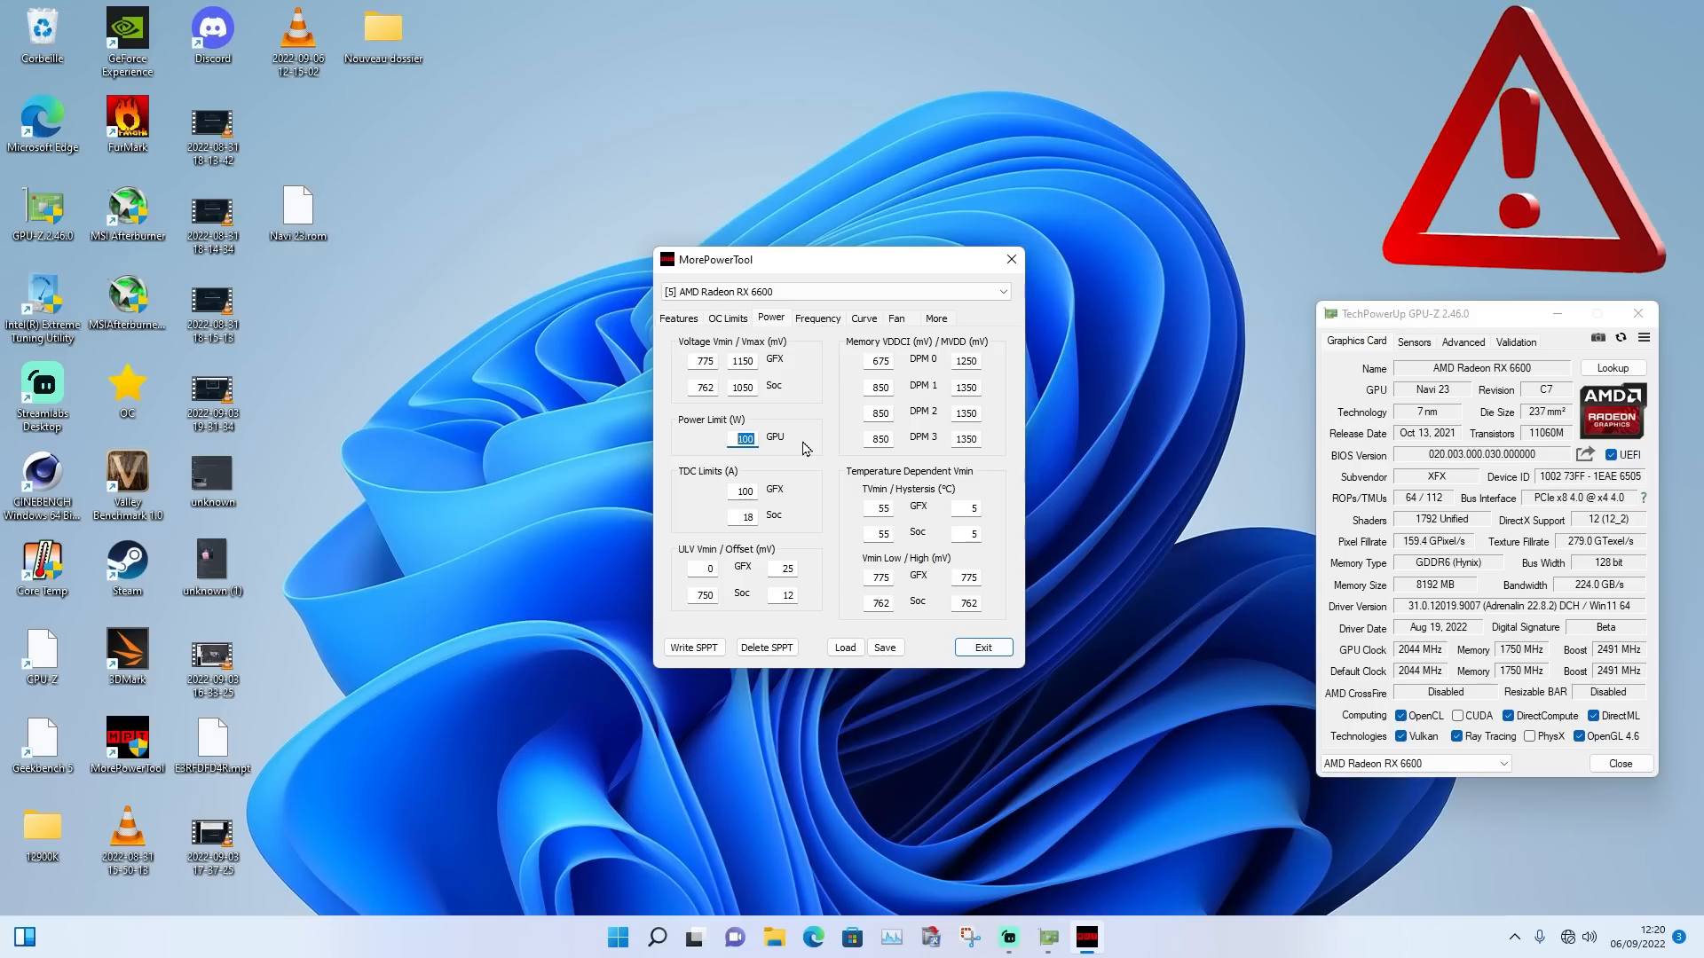
type("1")
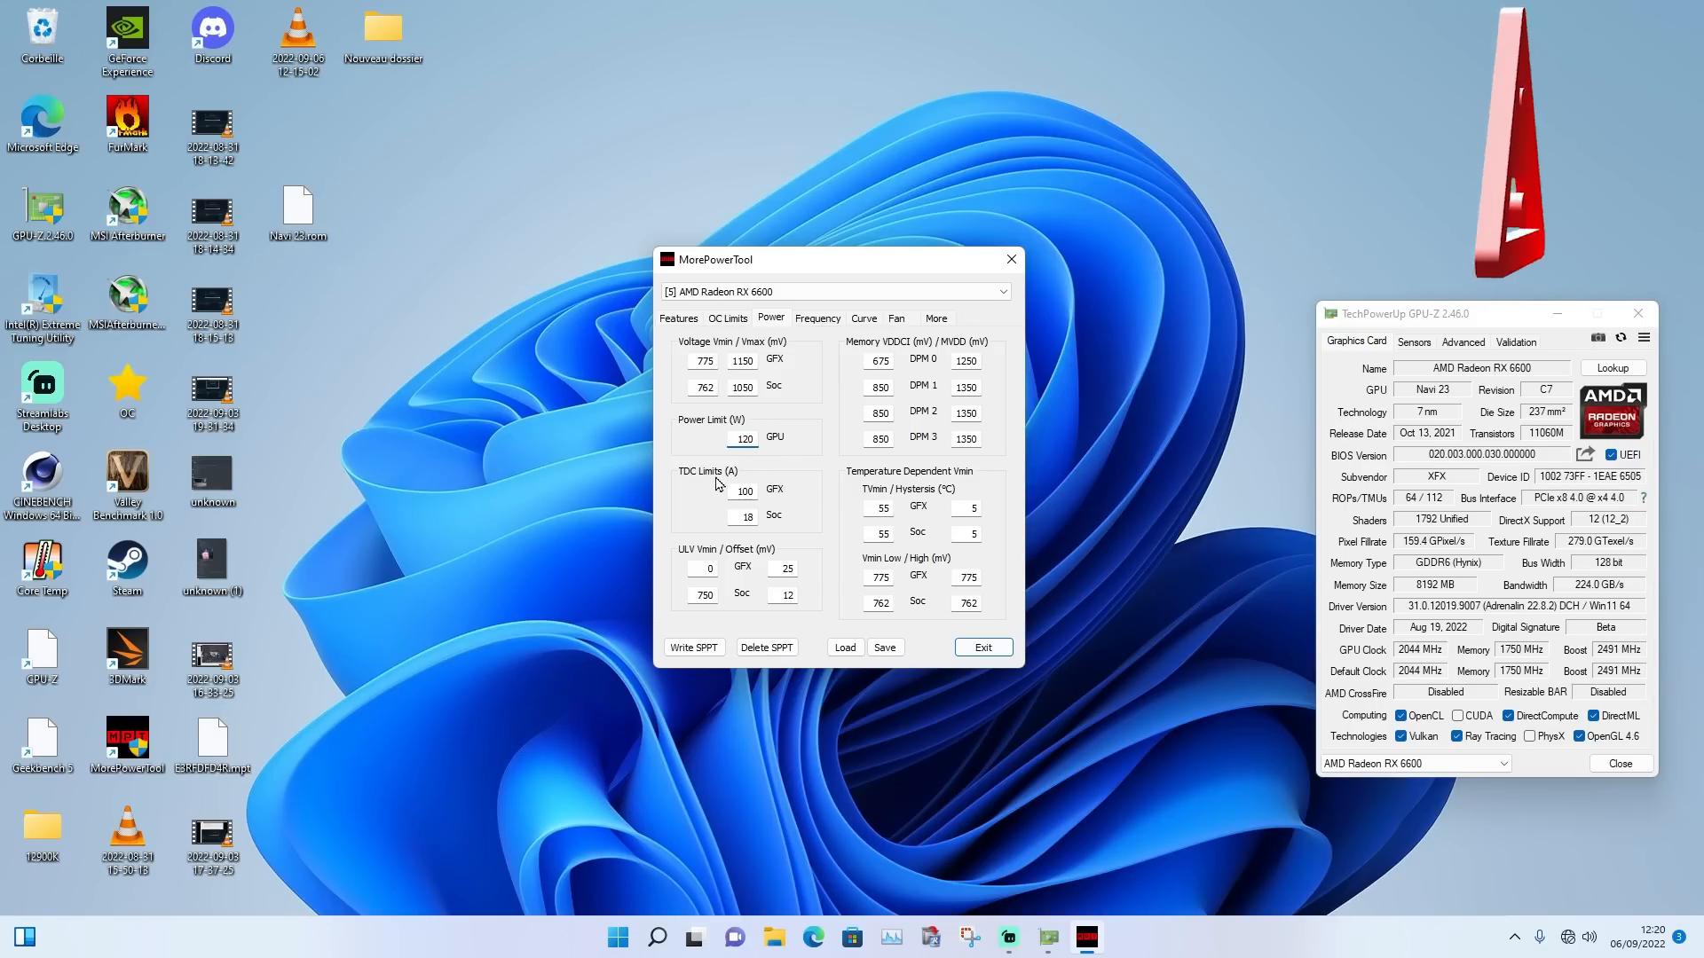
left_click(752, 493)
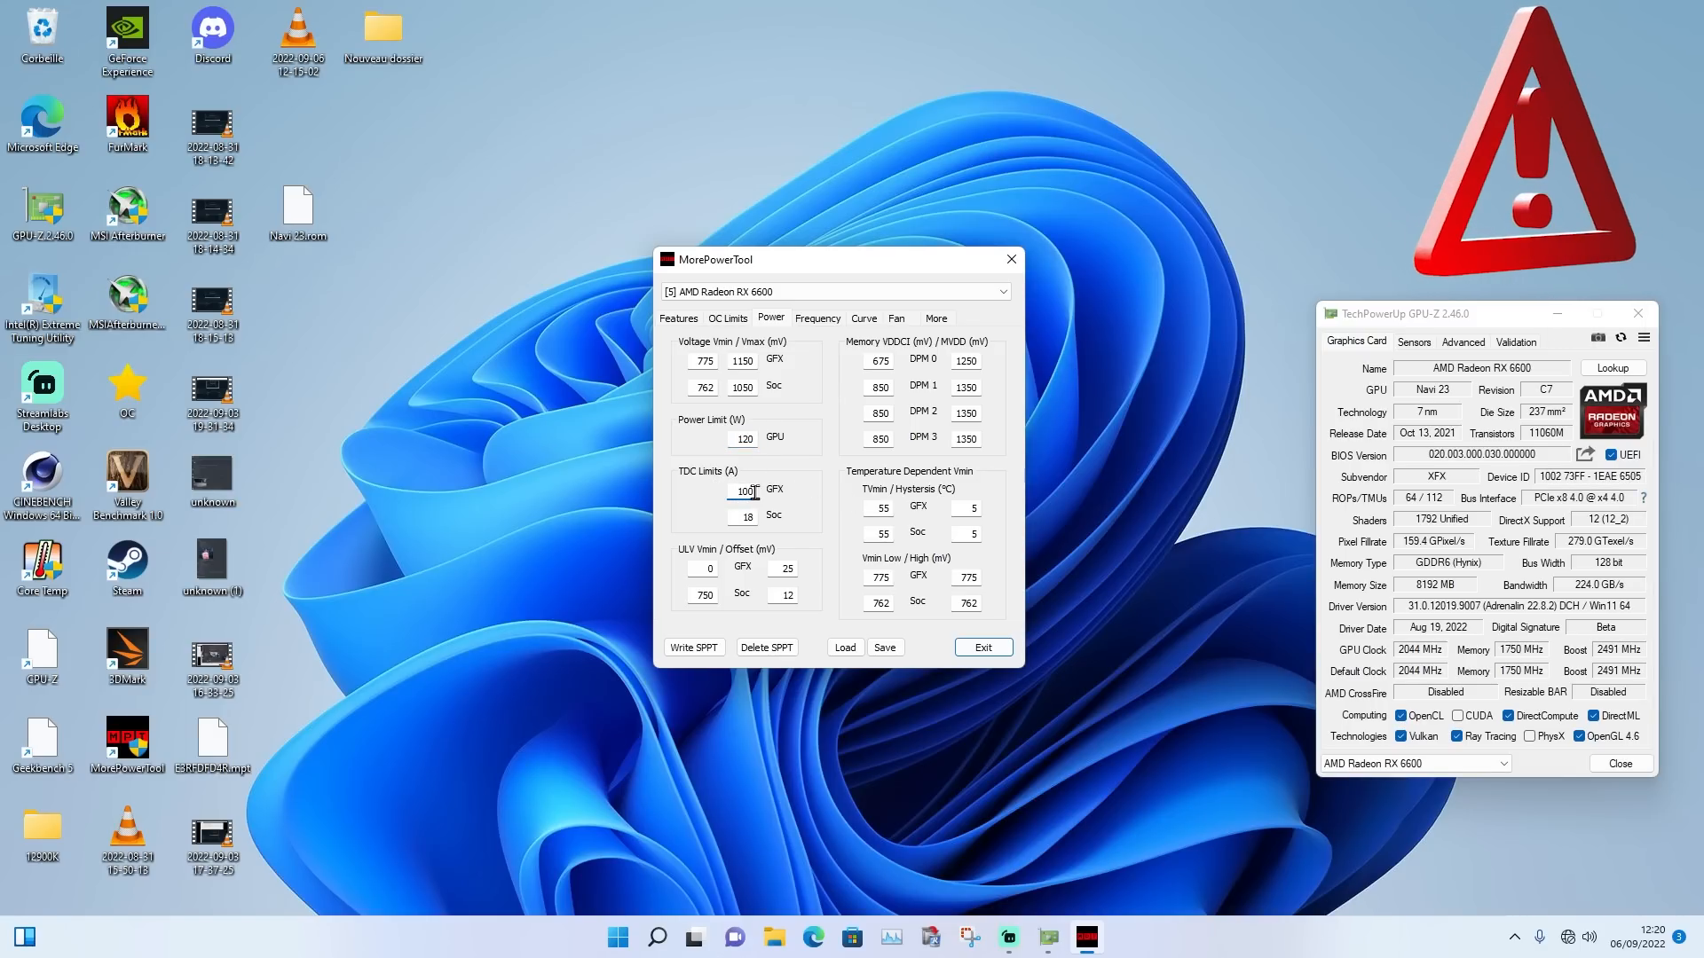
left_click_drag(756, 494, 733, 493)
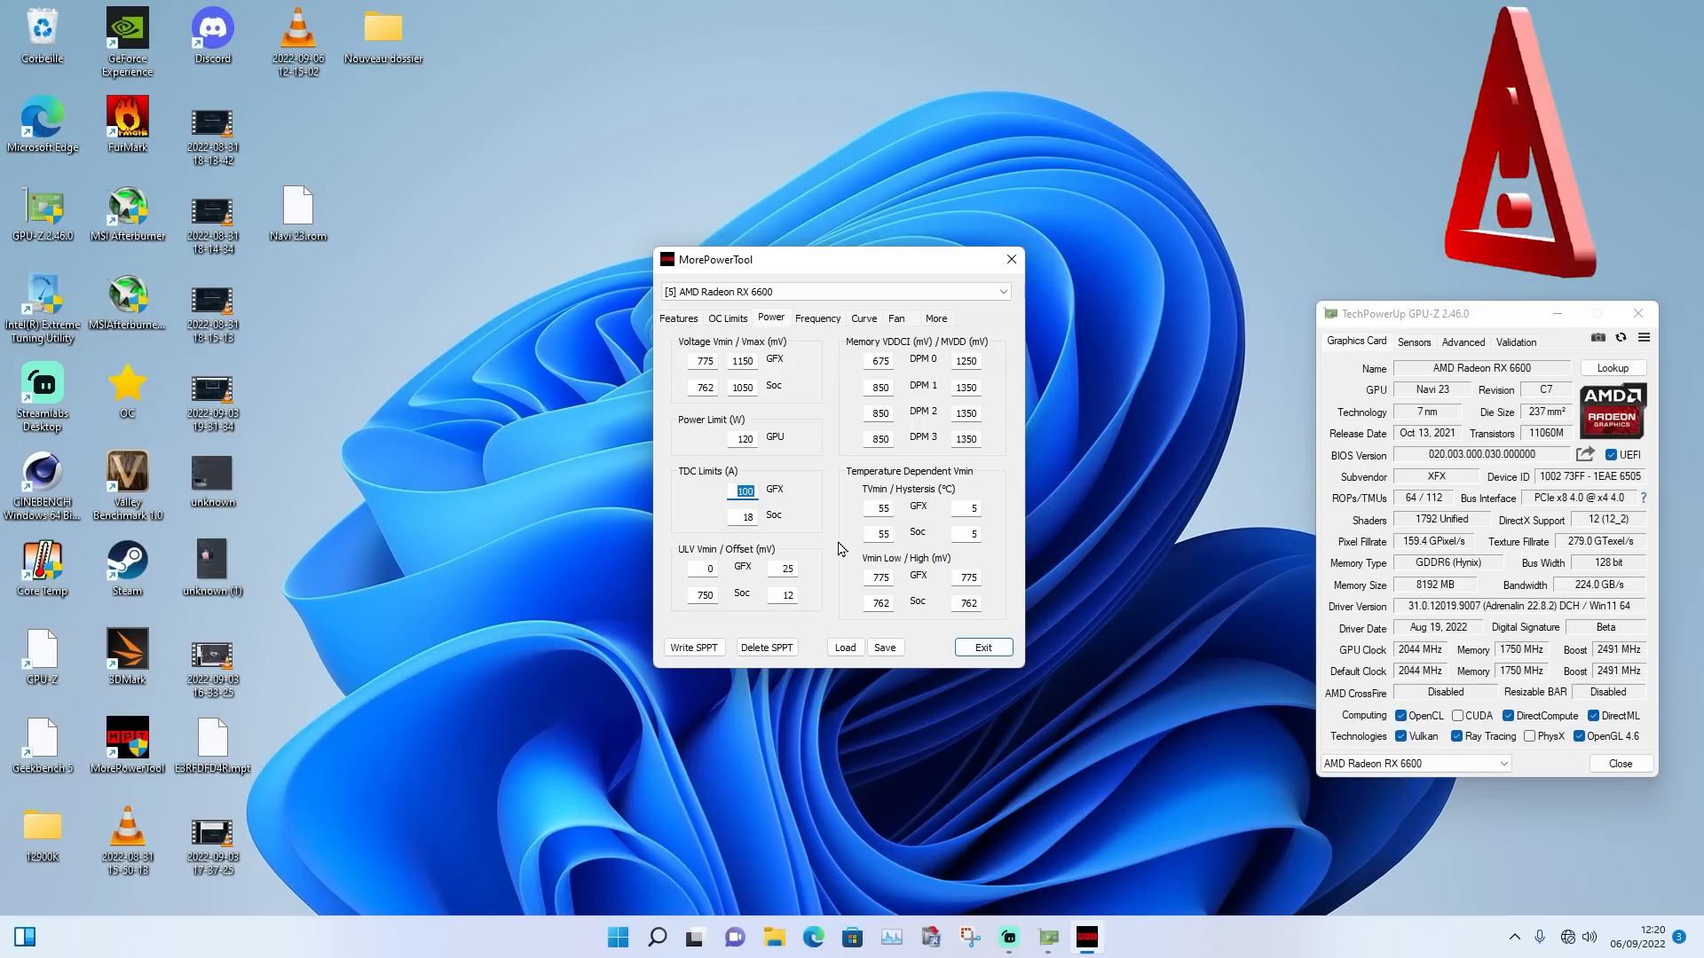
type("1")
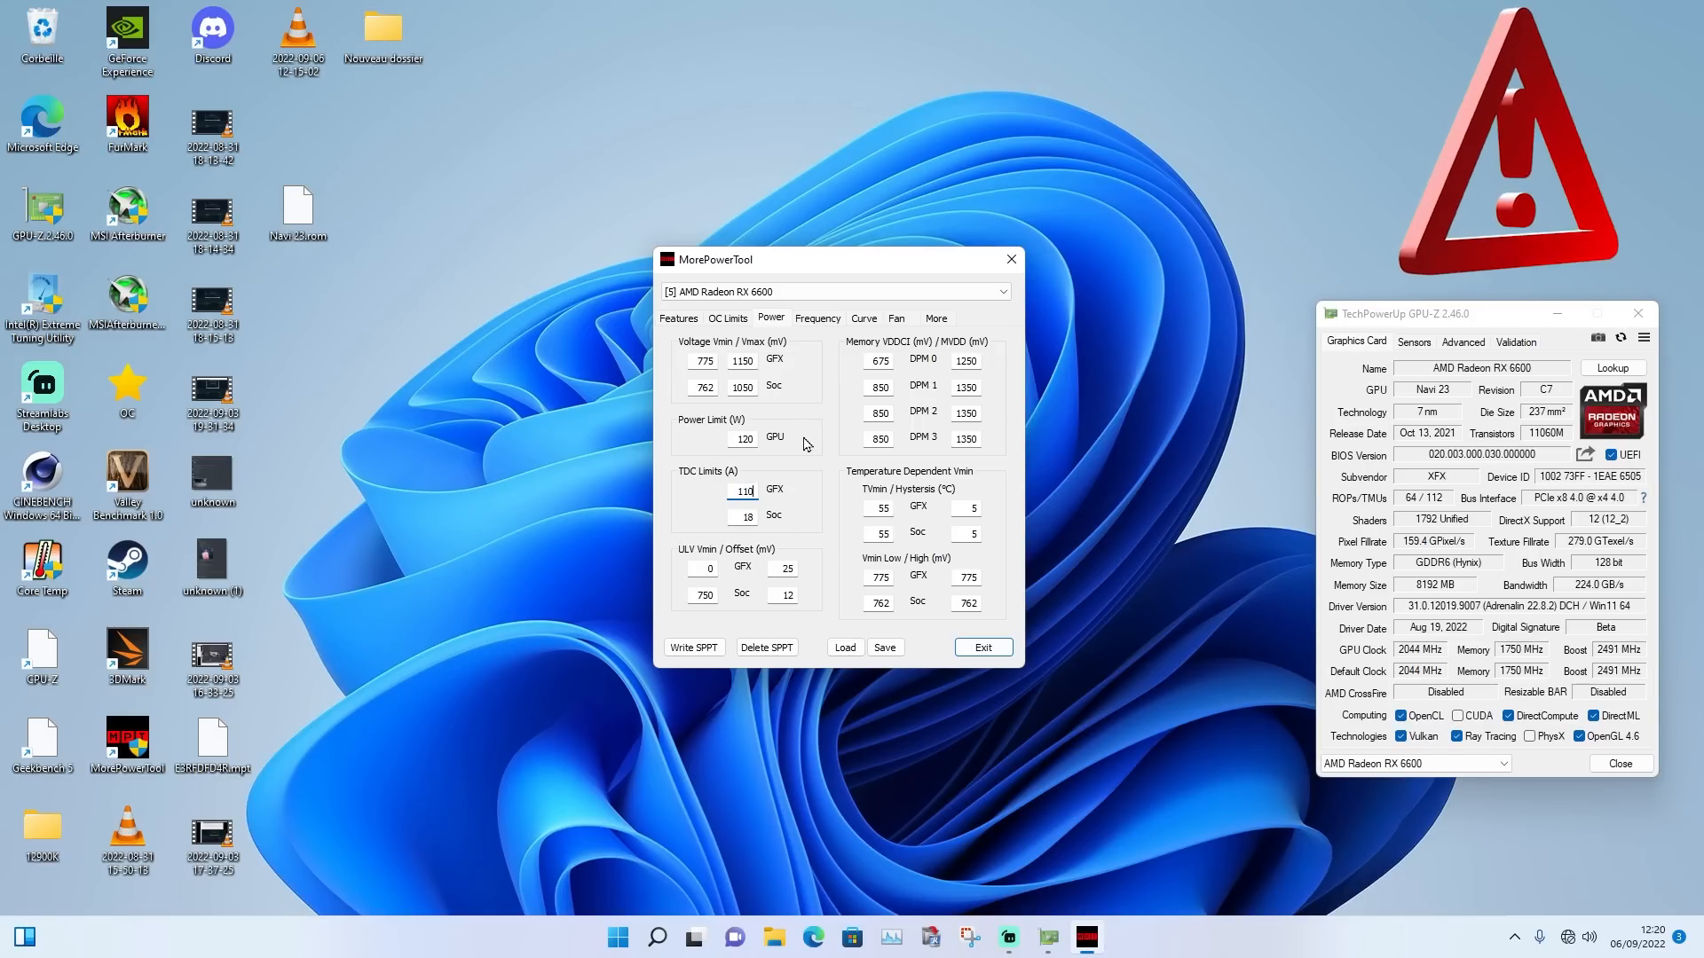
Set the Soc TDC limit to 22 A
double_click(737, 440)
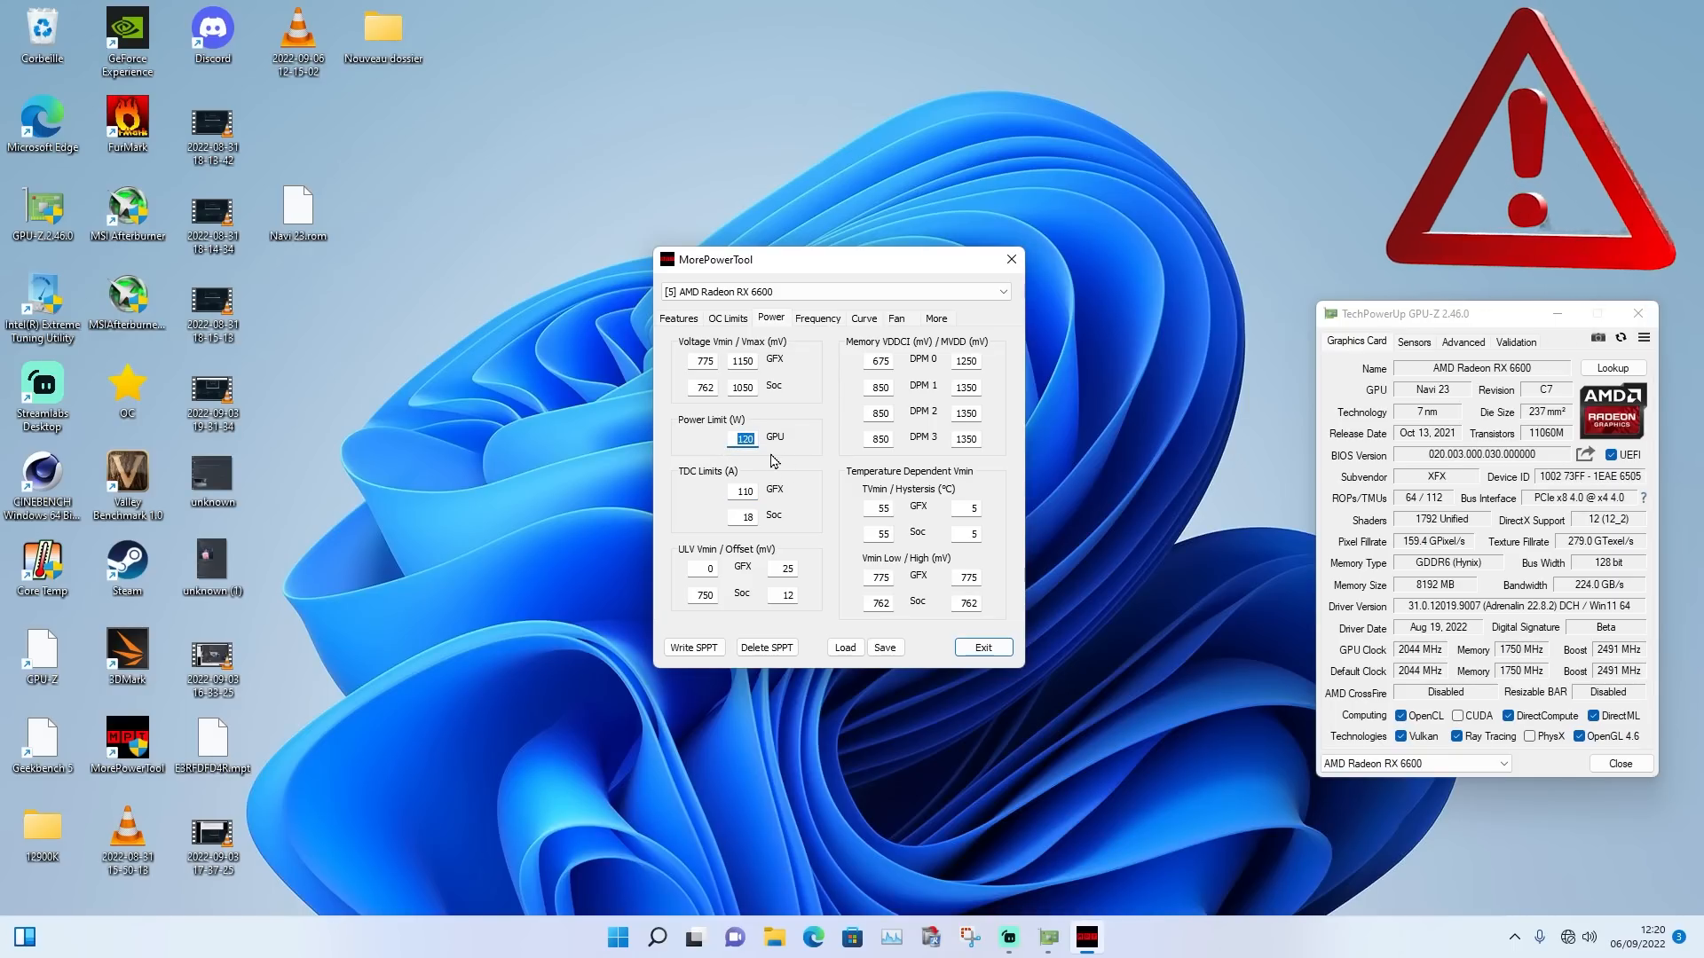
double_click(737, 488)
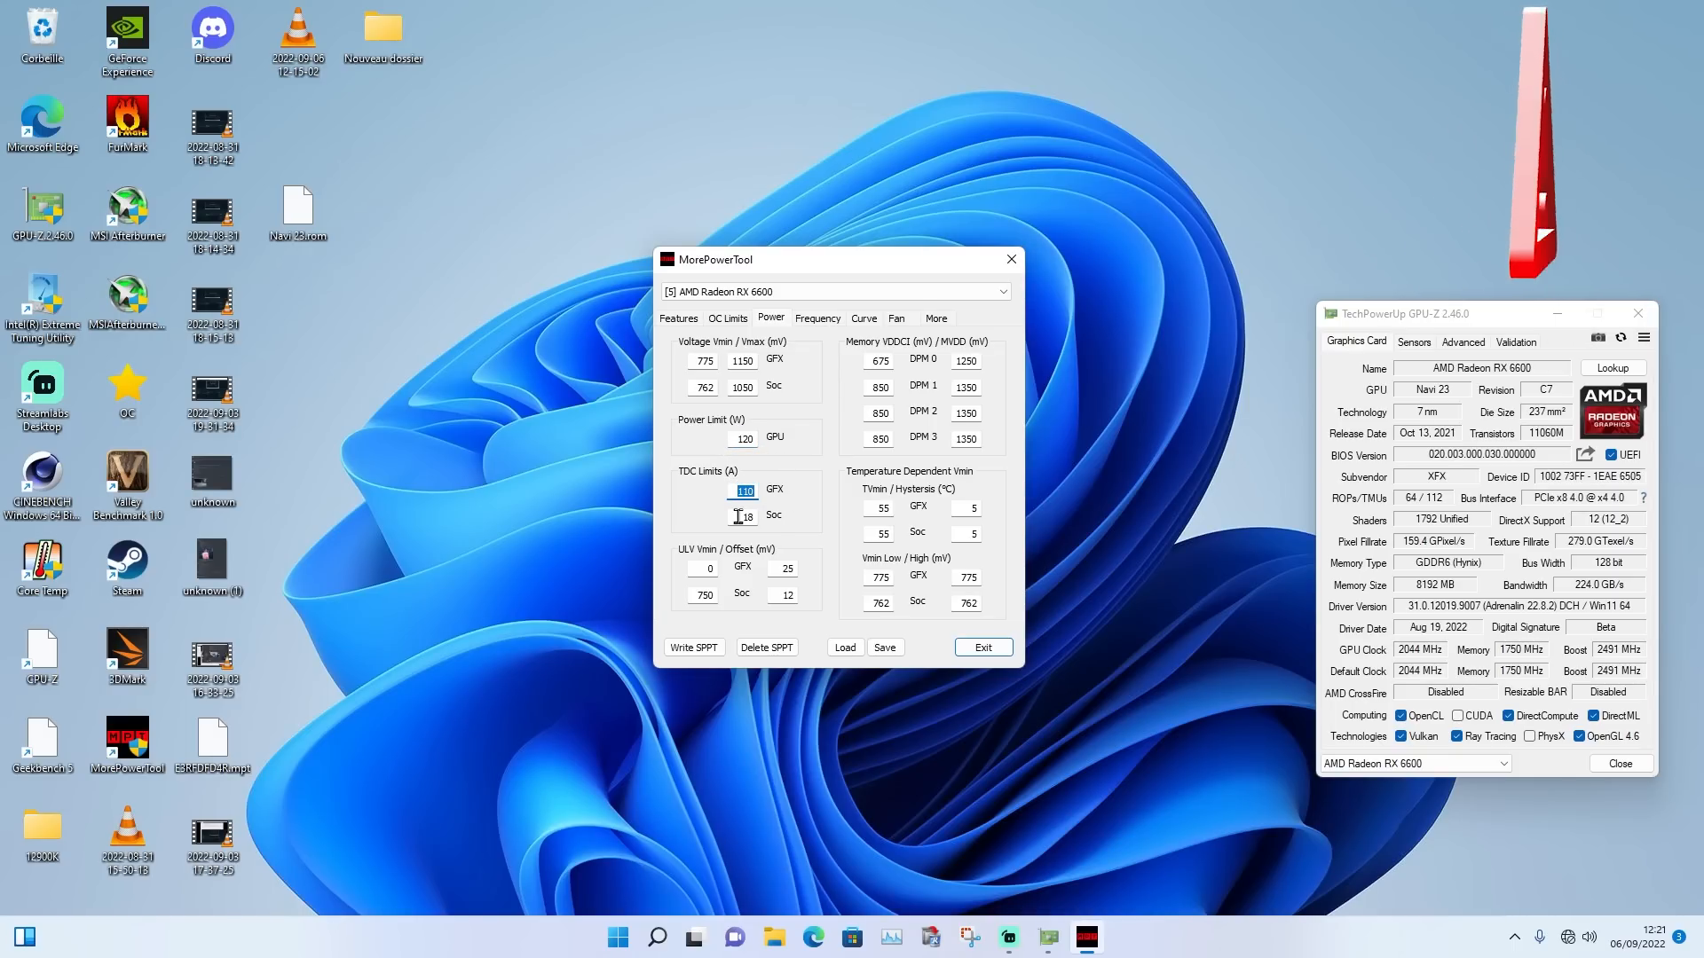
double_click(753, 515)
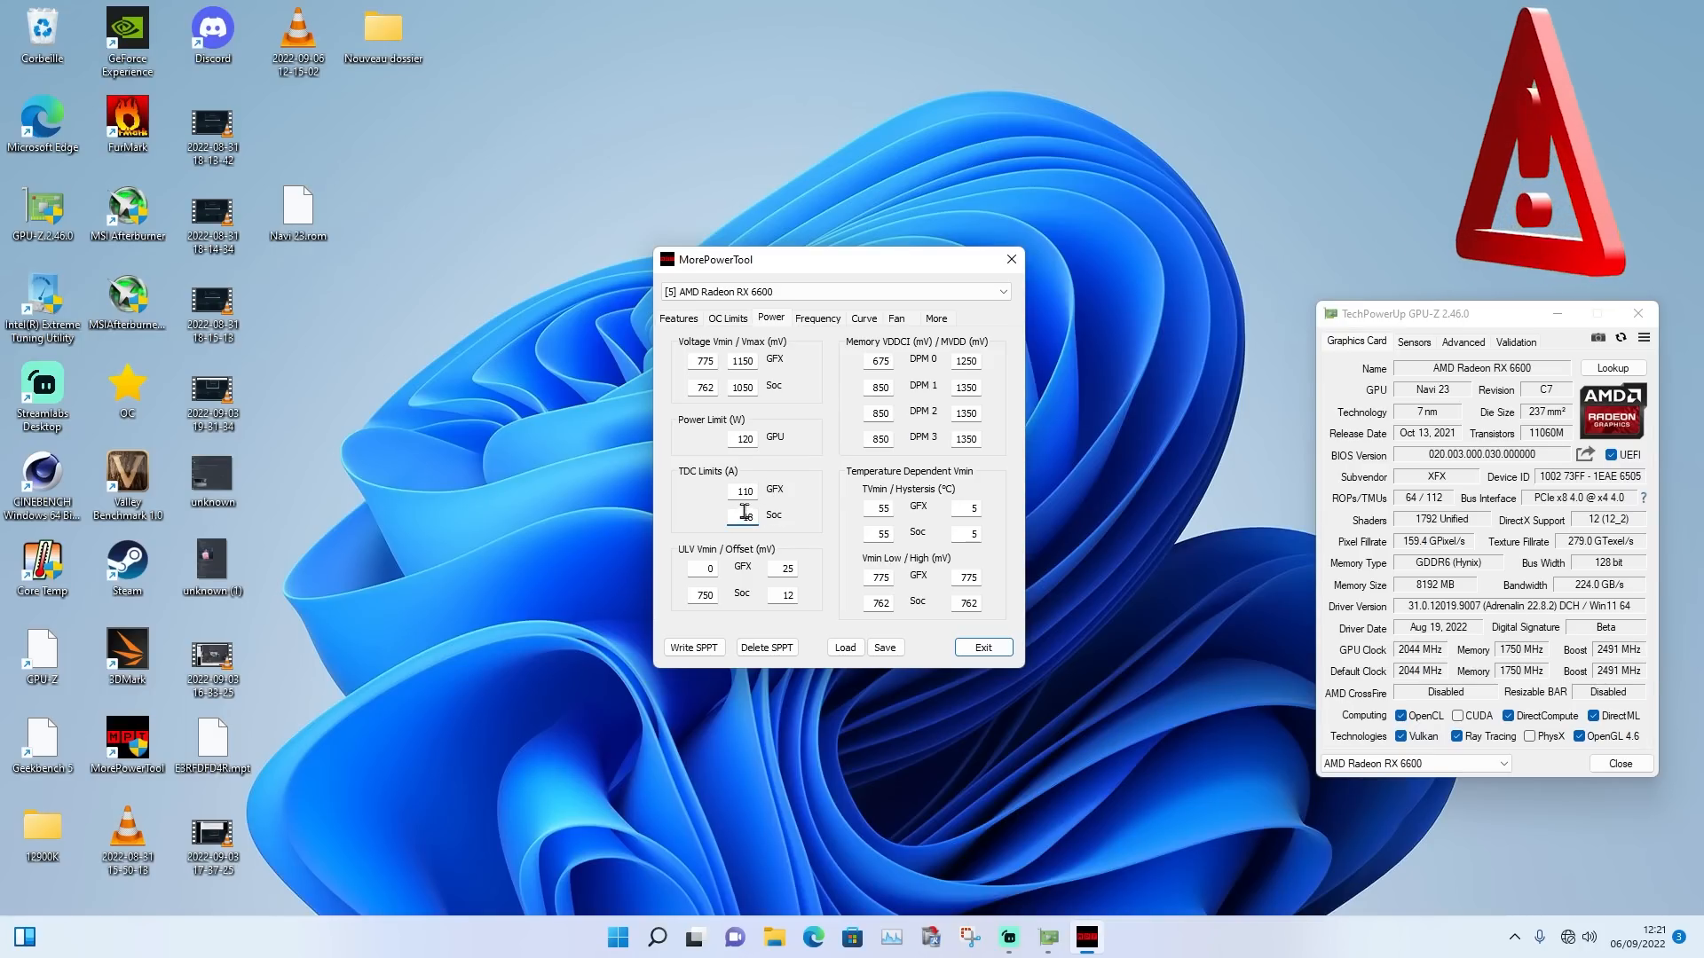
double_click(743, 513)
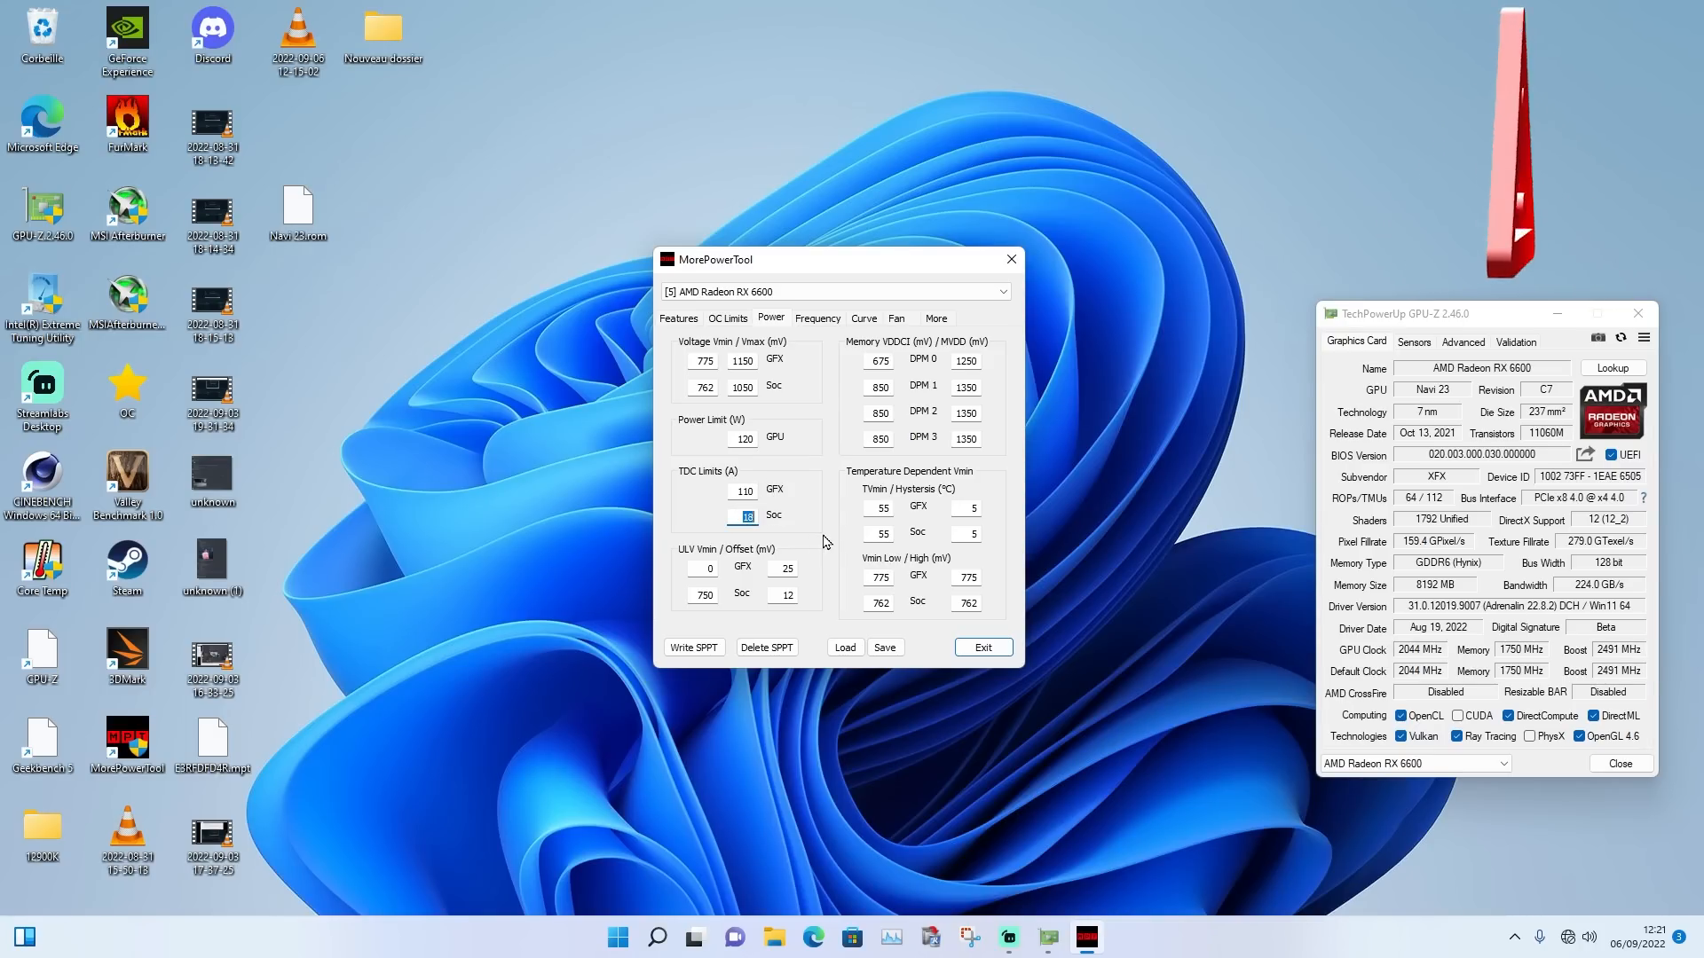
left_click(750, 518)
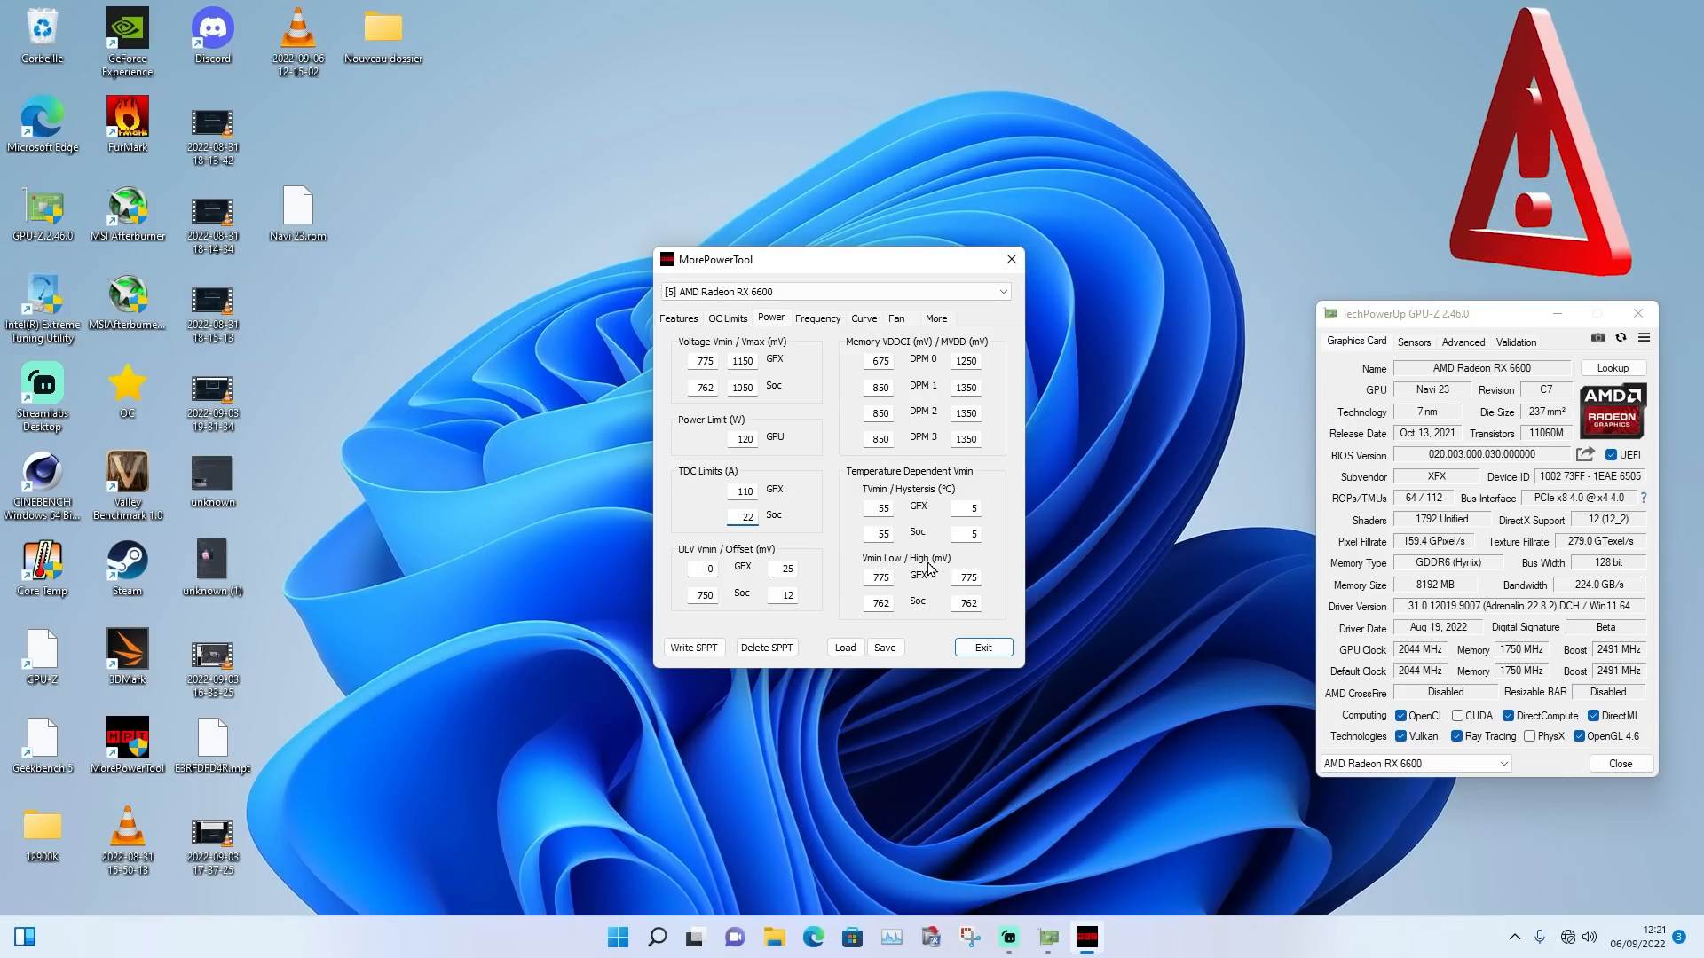
Set both the low and high temperature-dependent GFX Vmin to 1175 mV
double_click(877, 578)
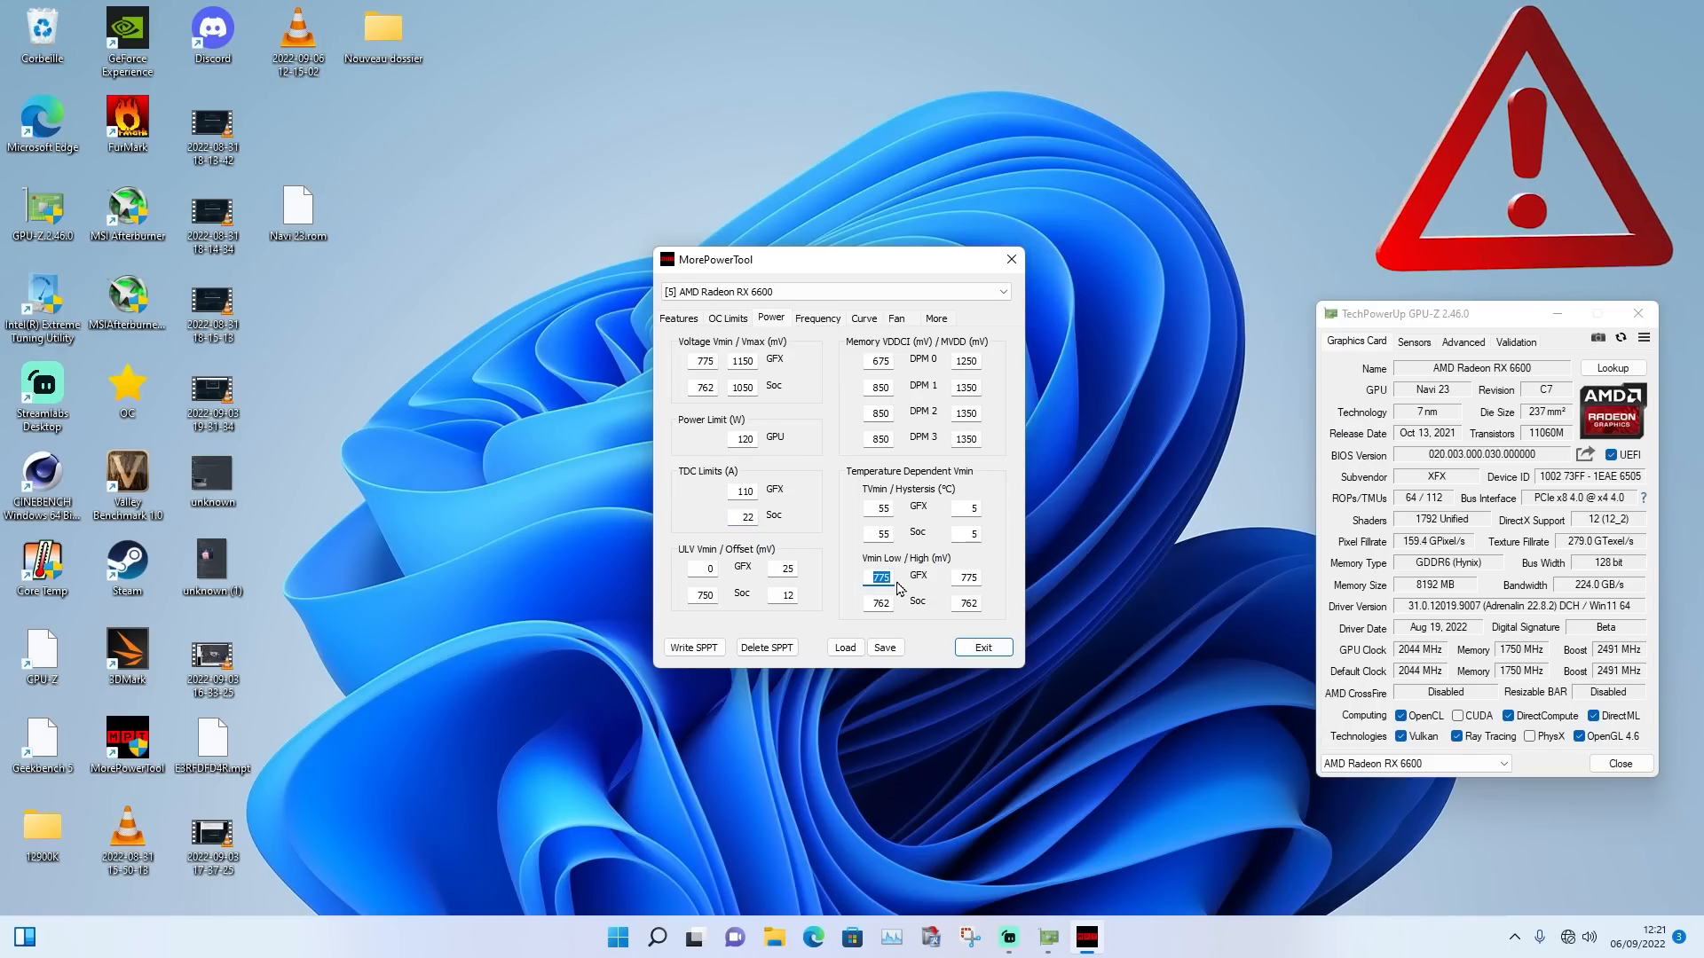
type("11")
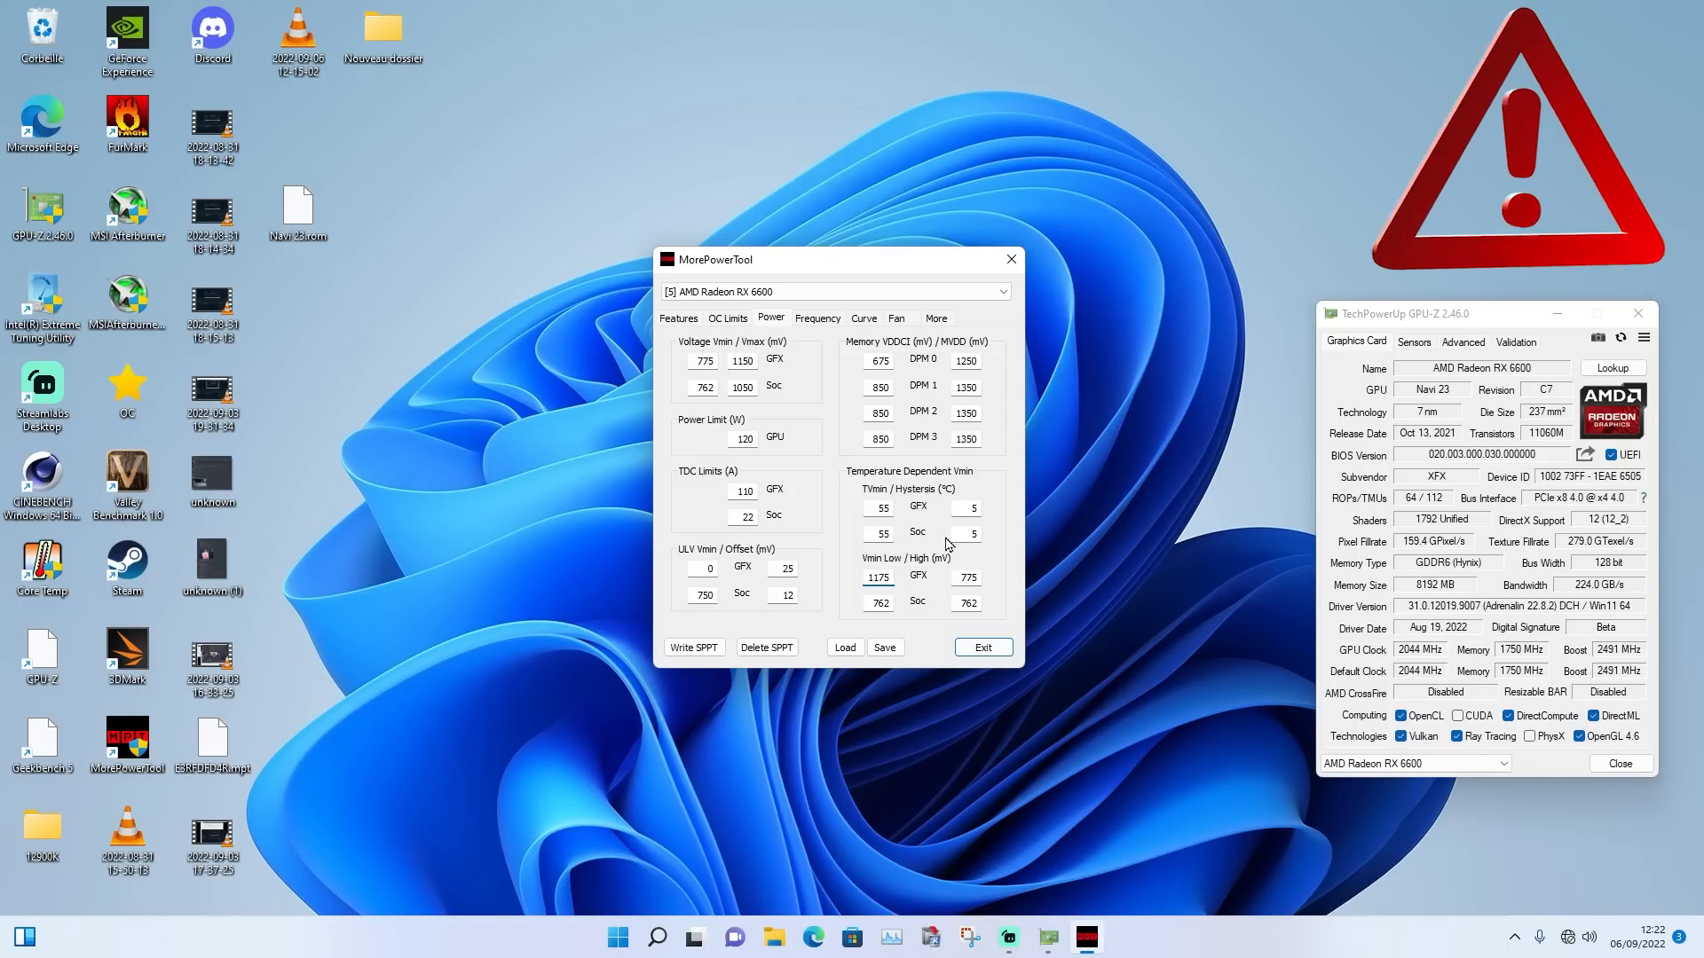
double_click(980, 577)
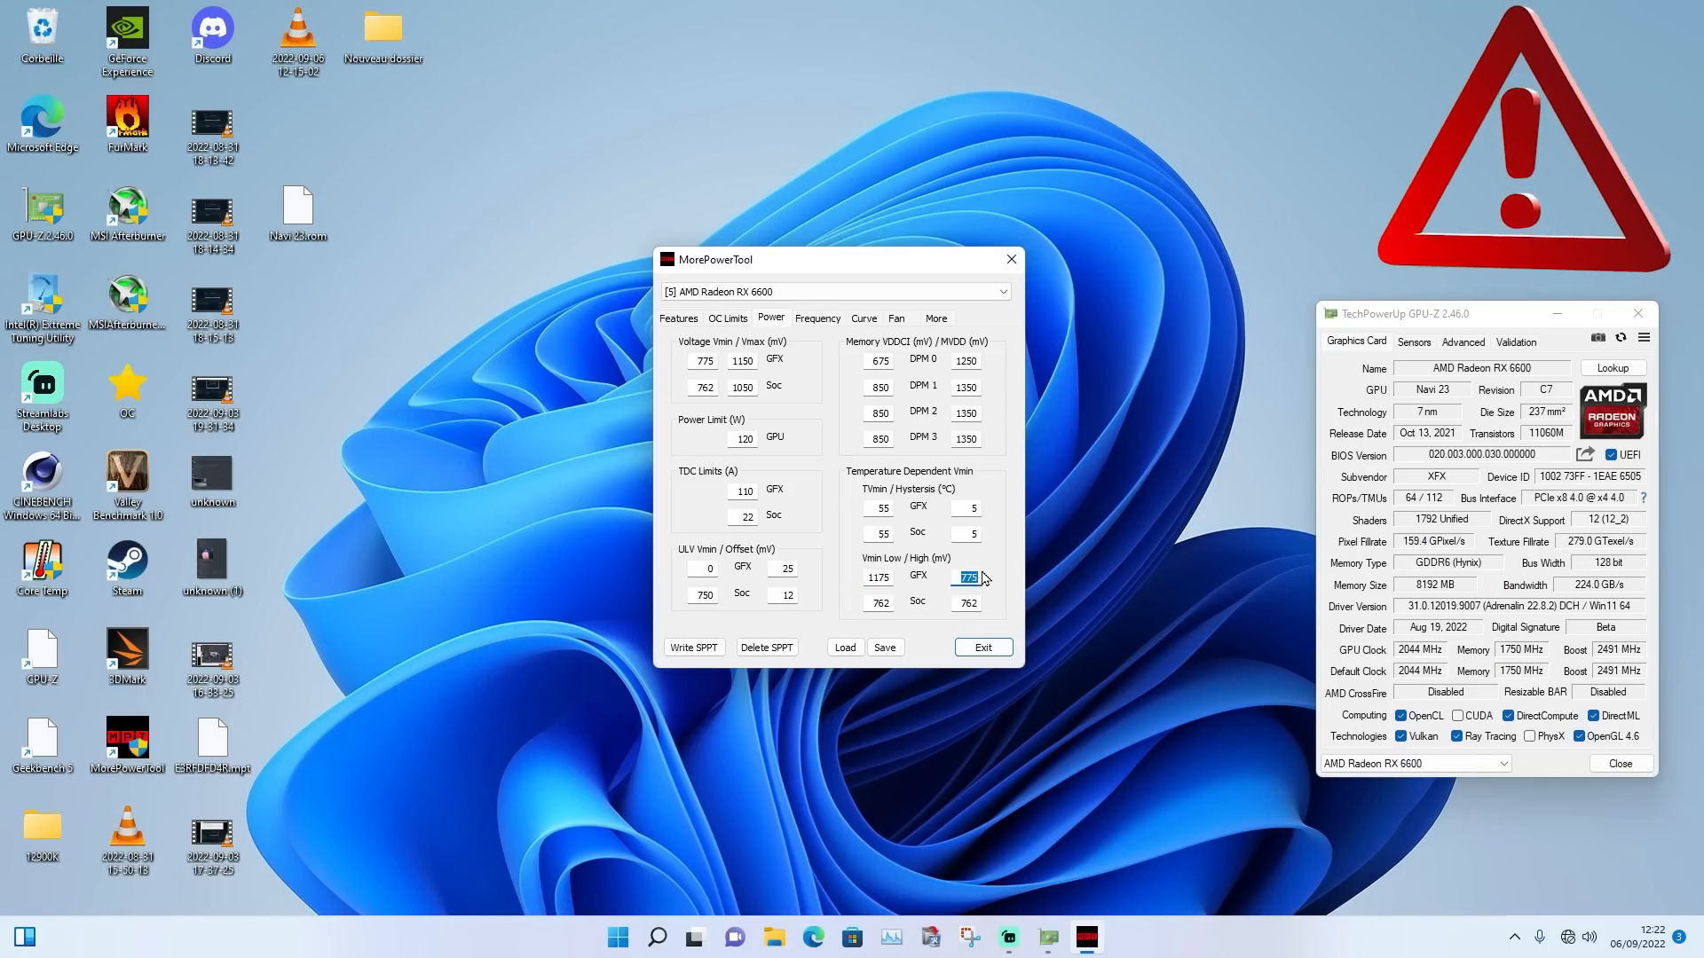
type("11")
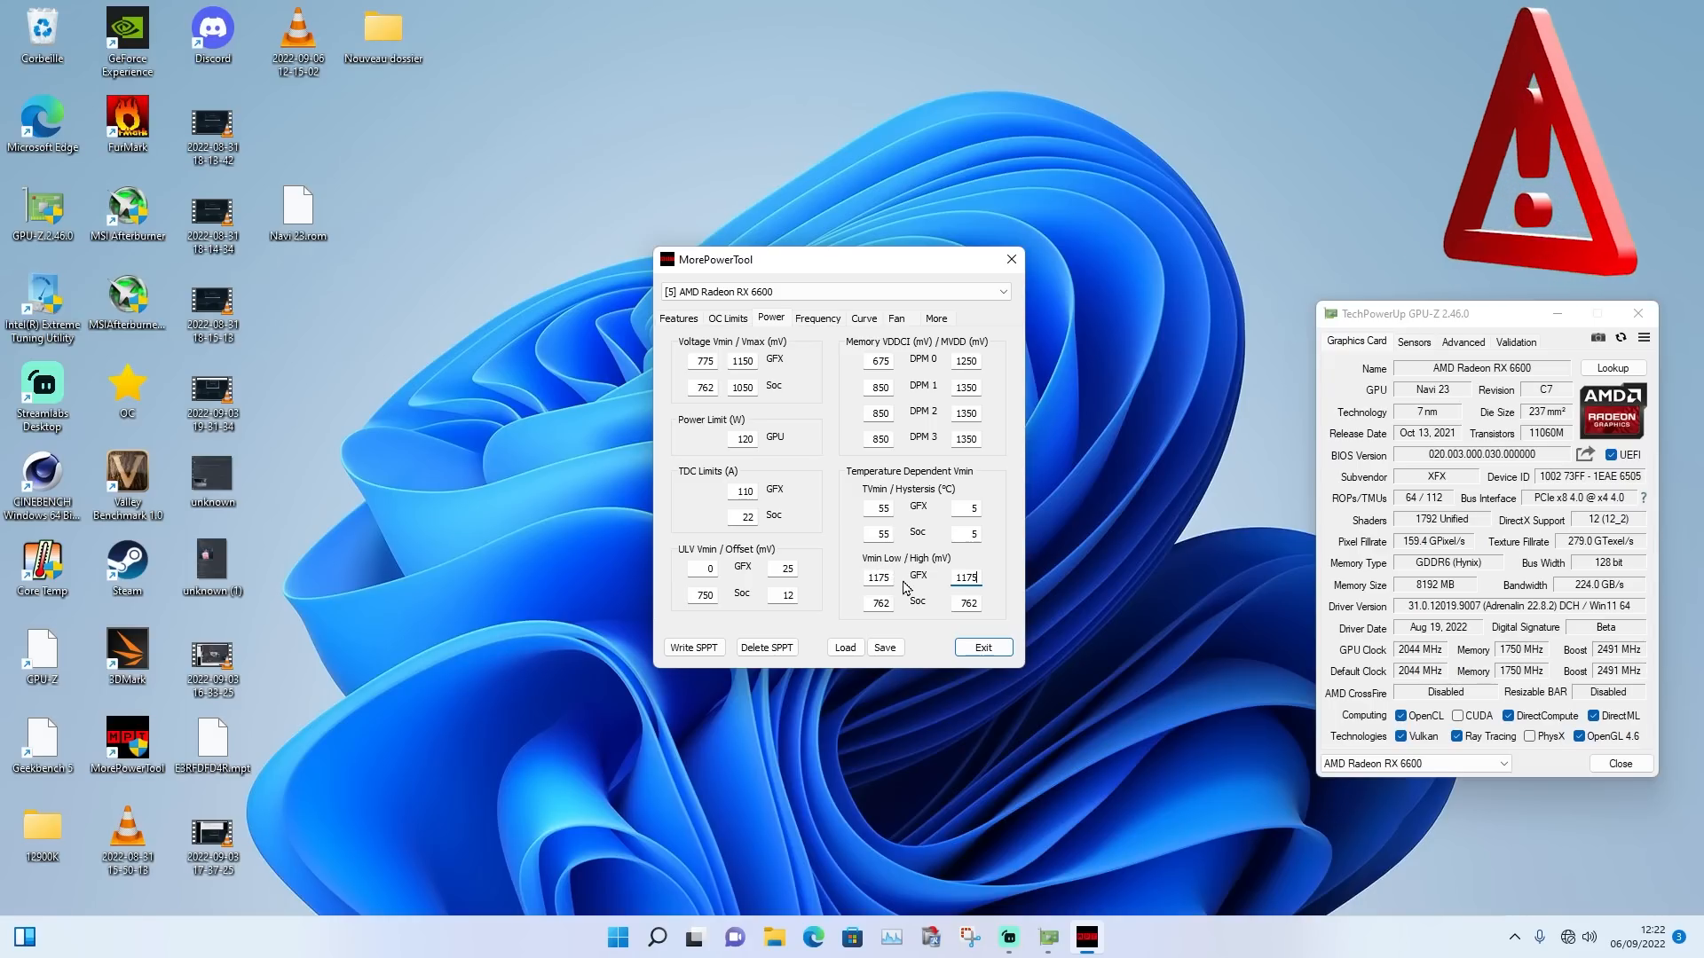
Set both the low and high temperature-dependent Soc Vmin to 850 mV
double_click(888, 601)
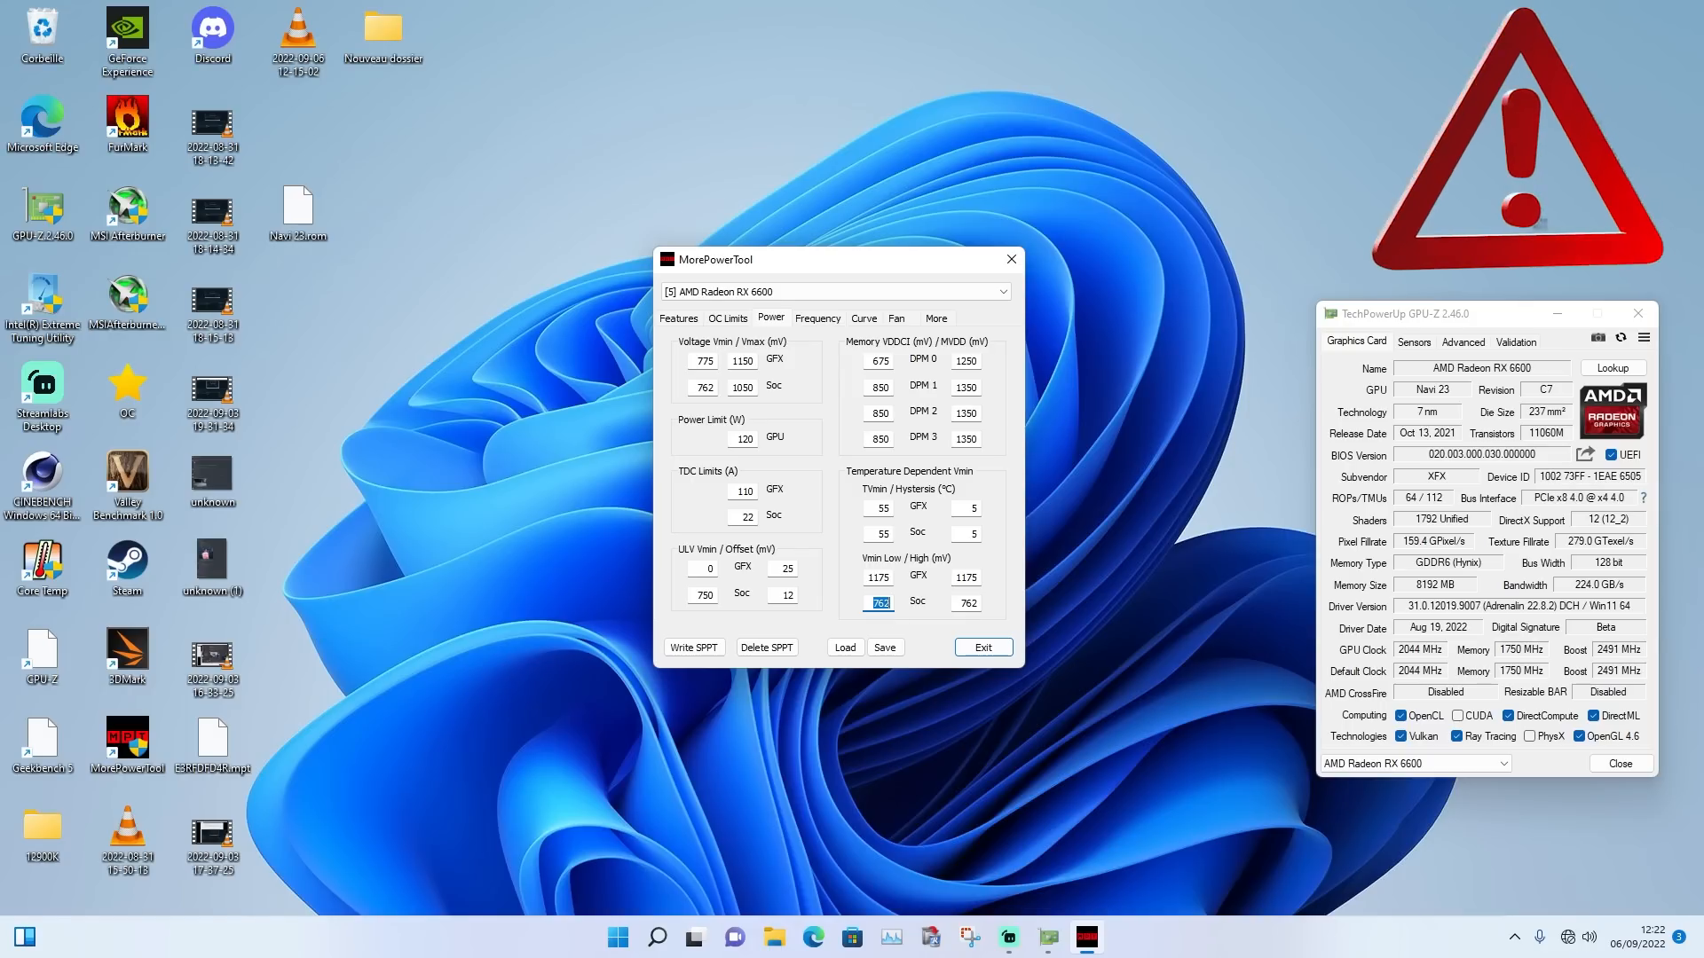
type("850")
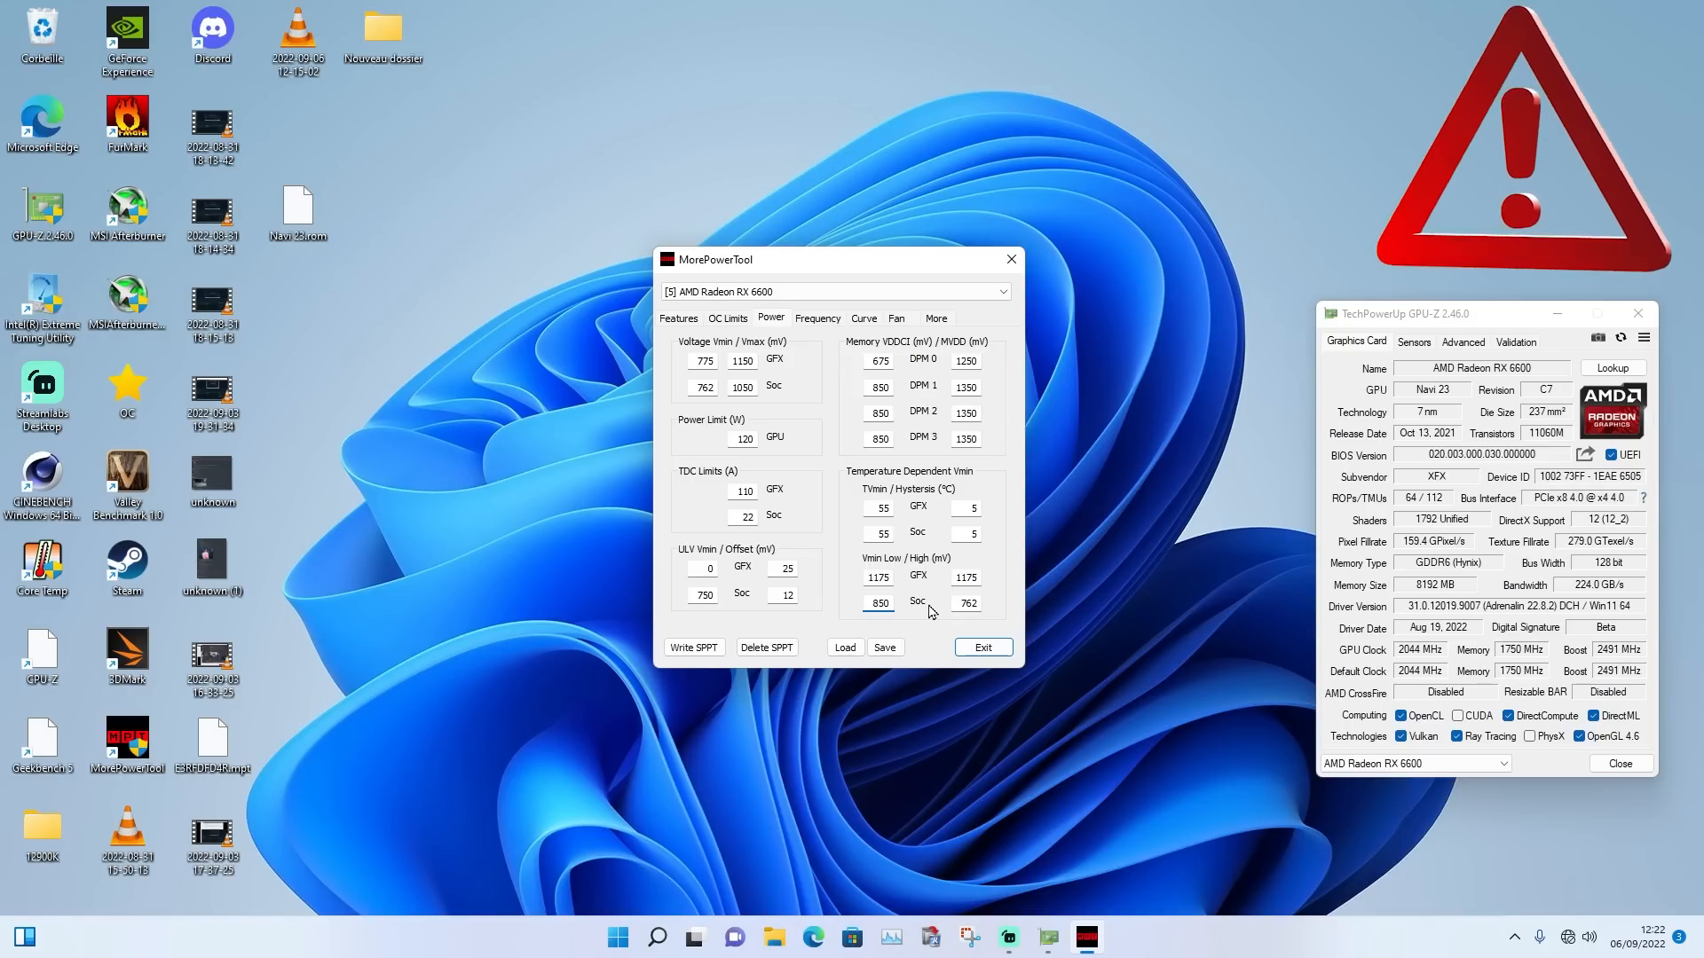
double_click(968, 605)
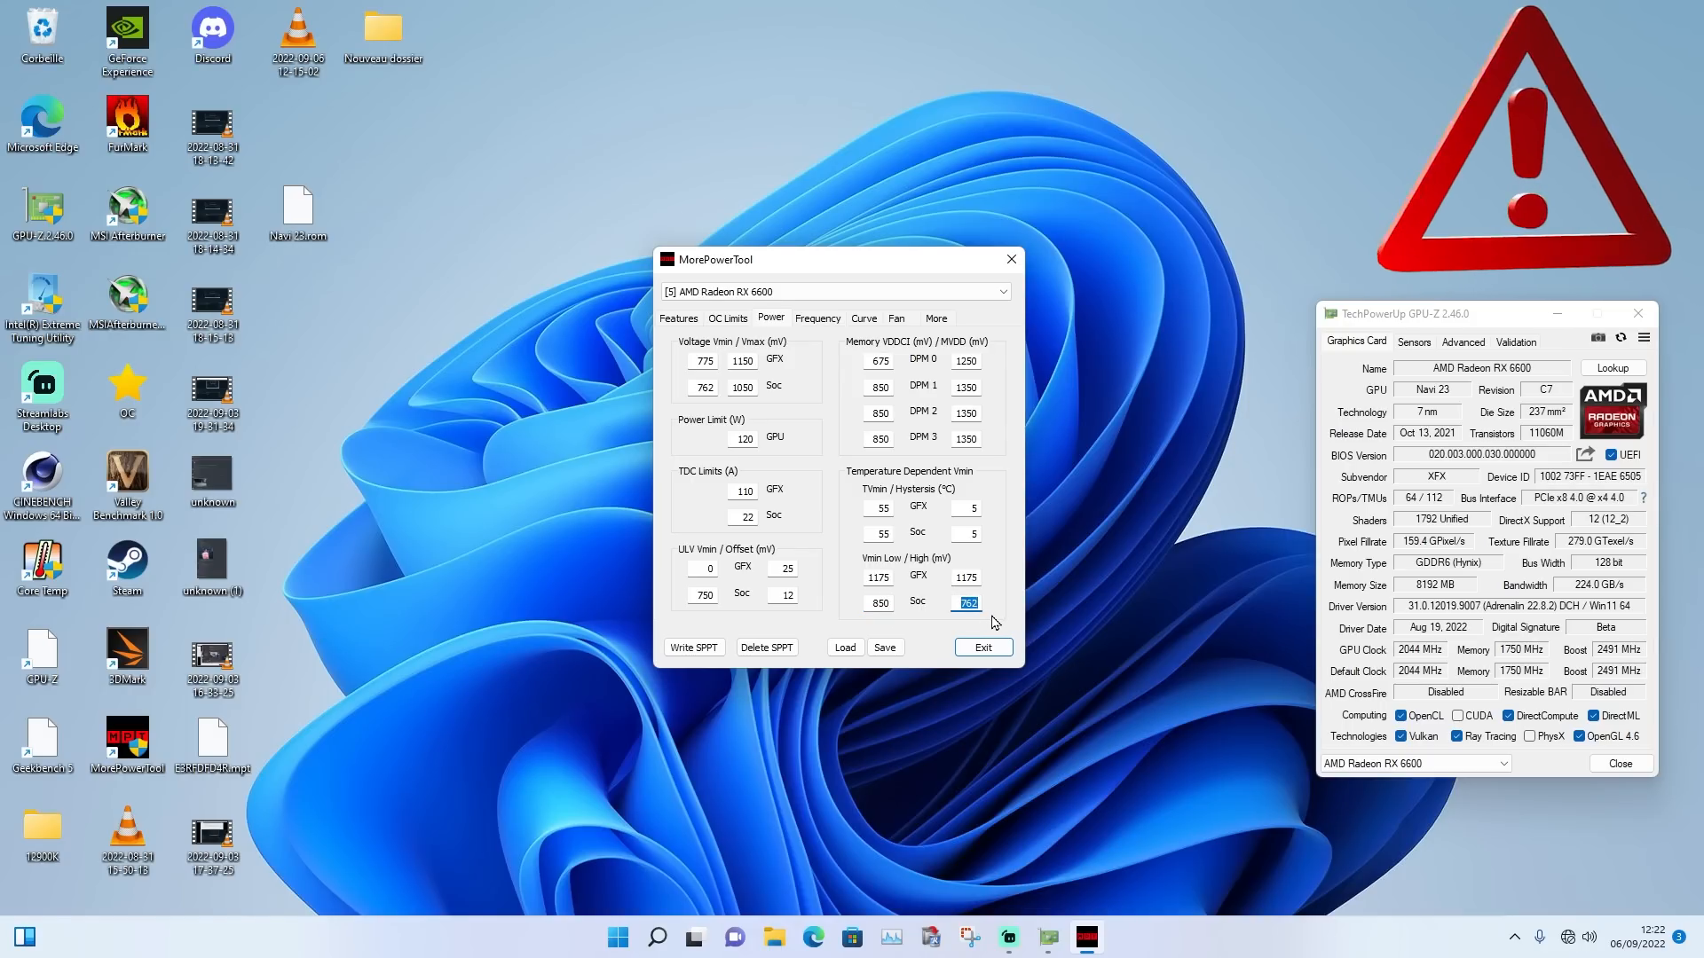
type("850")
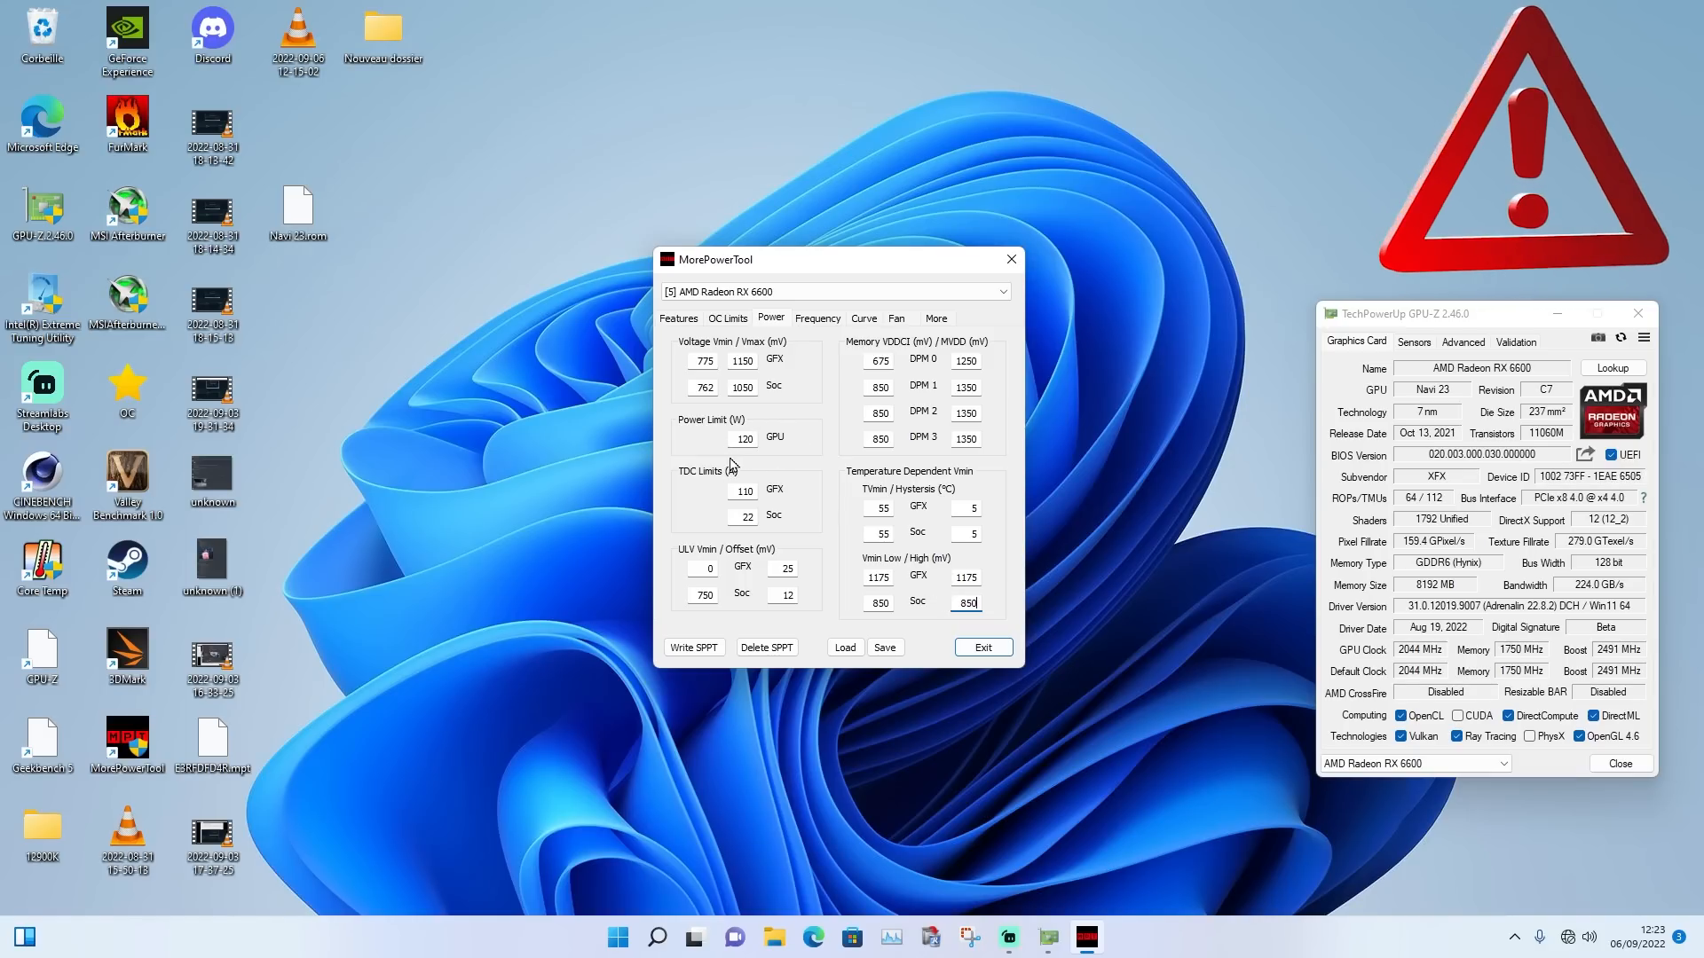
Set the maximum Soc frequency to 1380 MHz
left_click(820, 319)
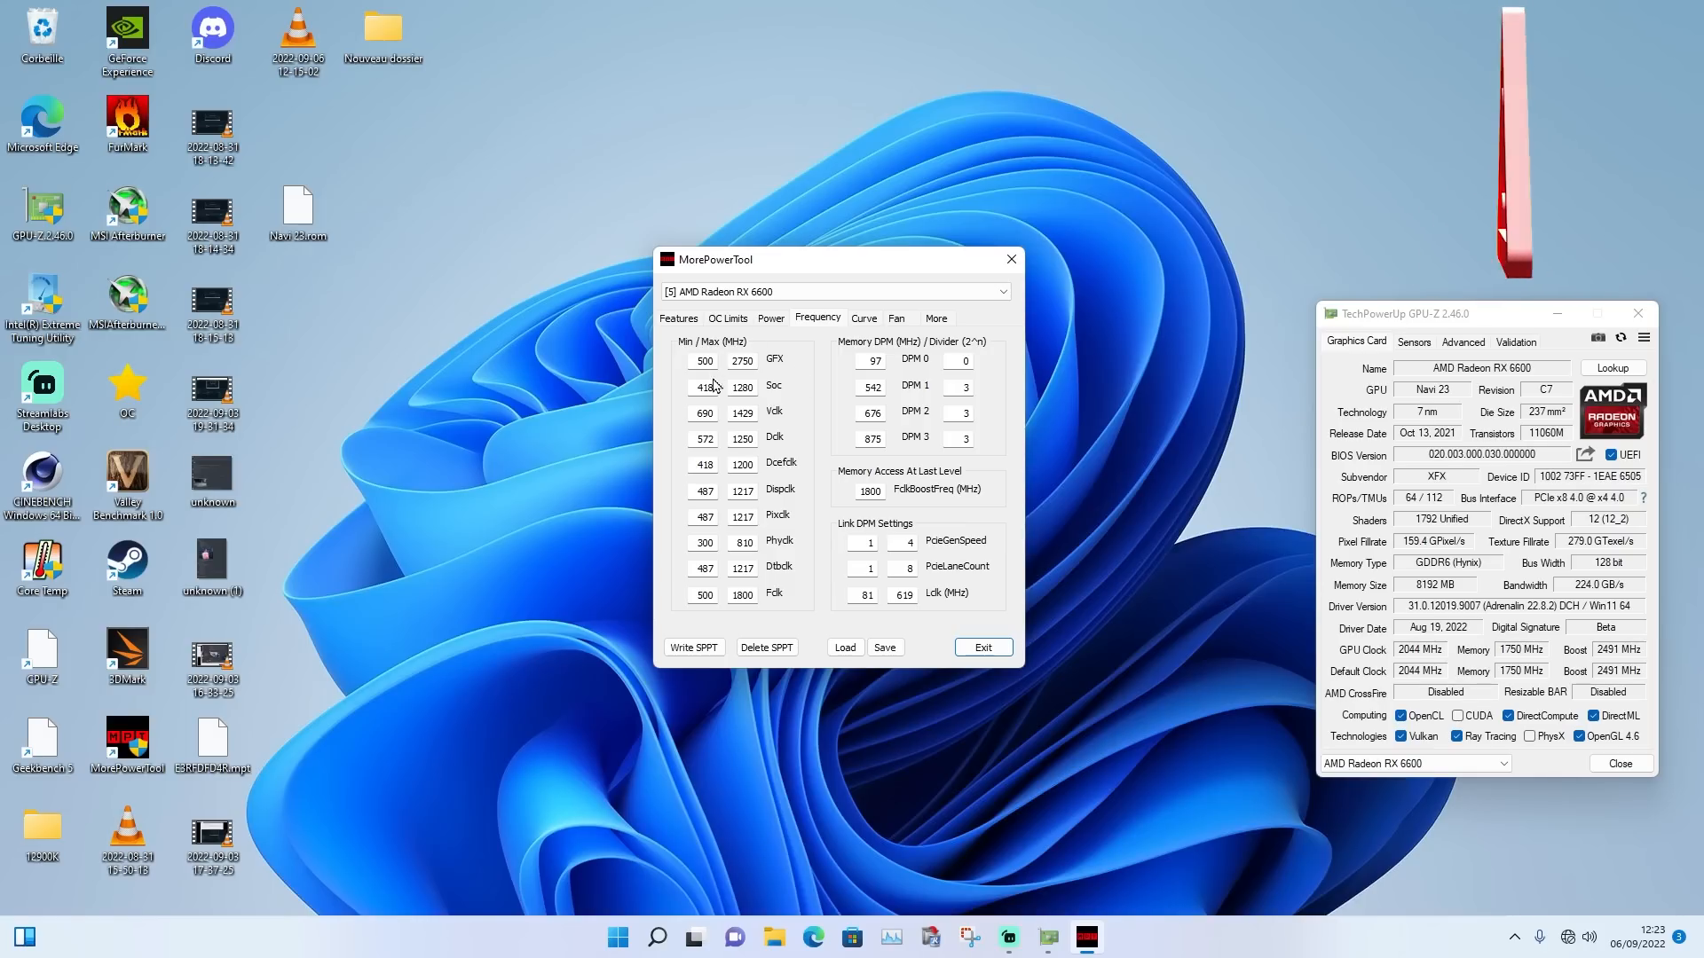
left_click_drag(754, 388, 727, 387)
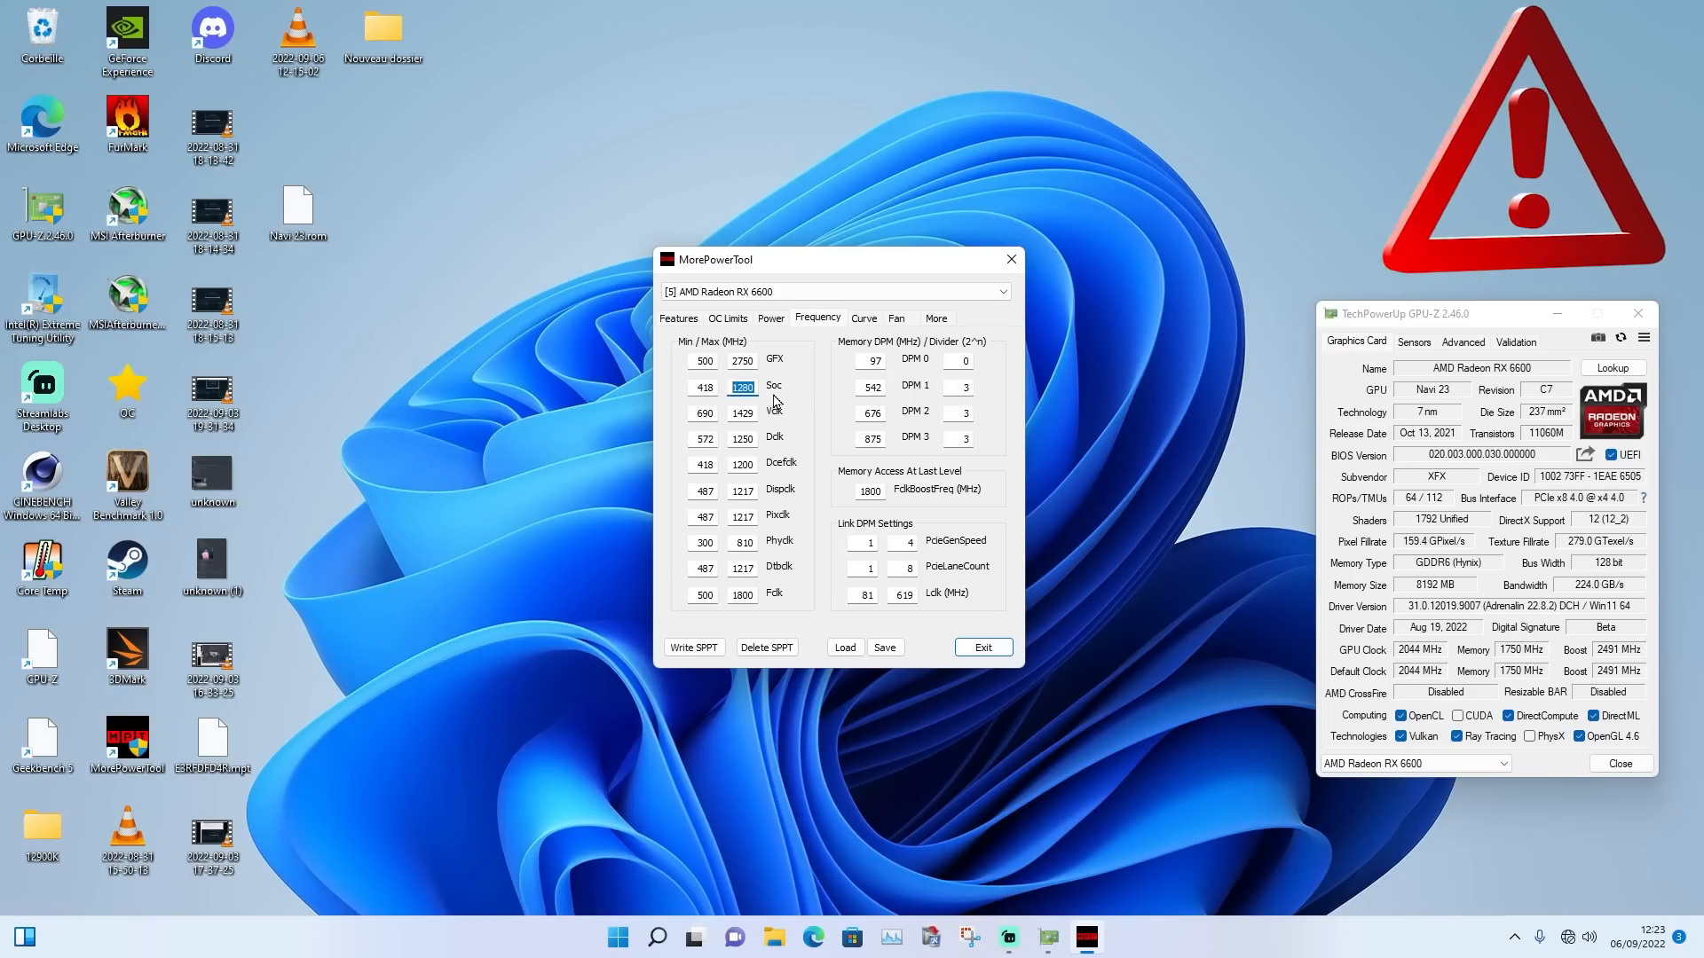
type("1")
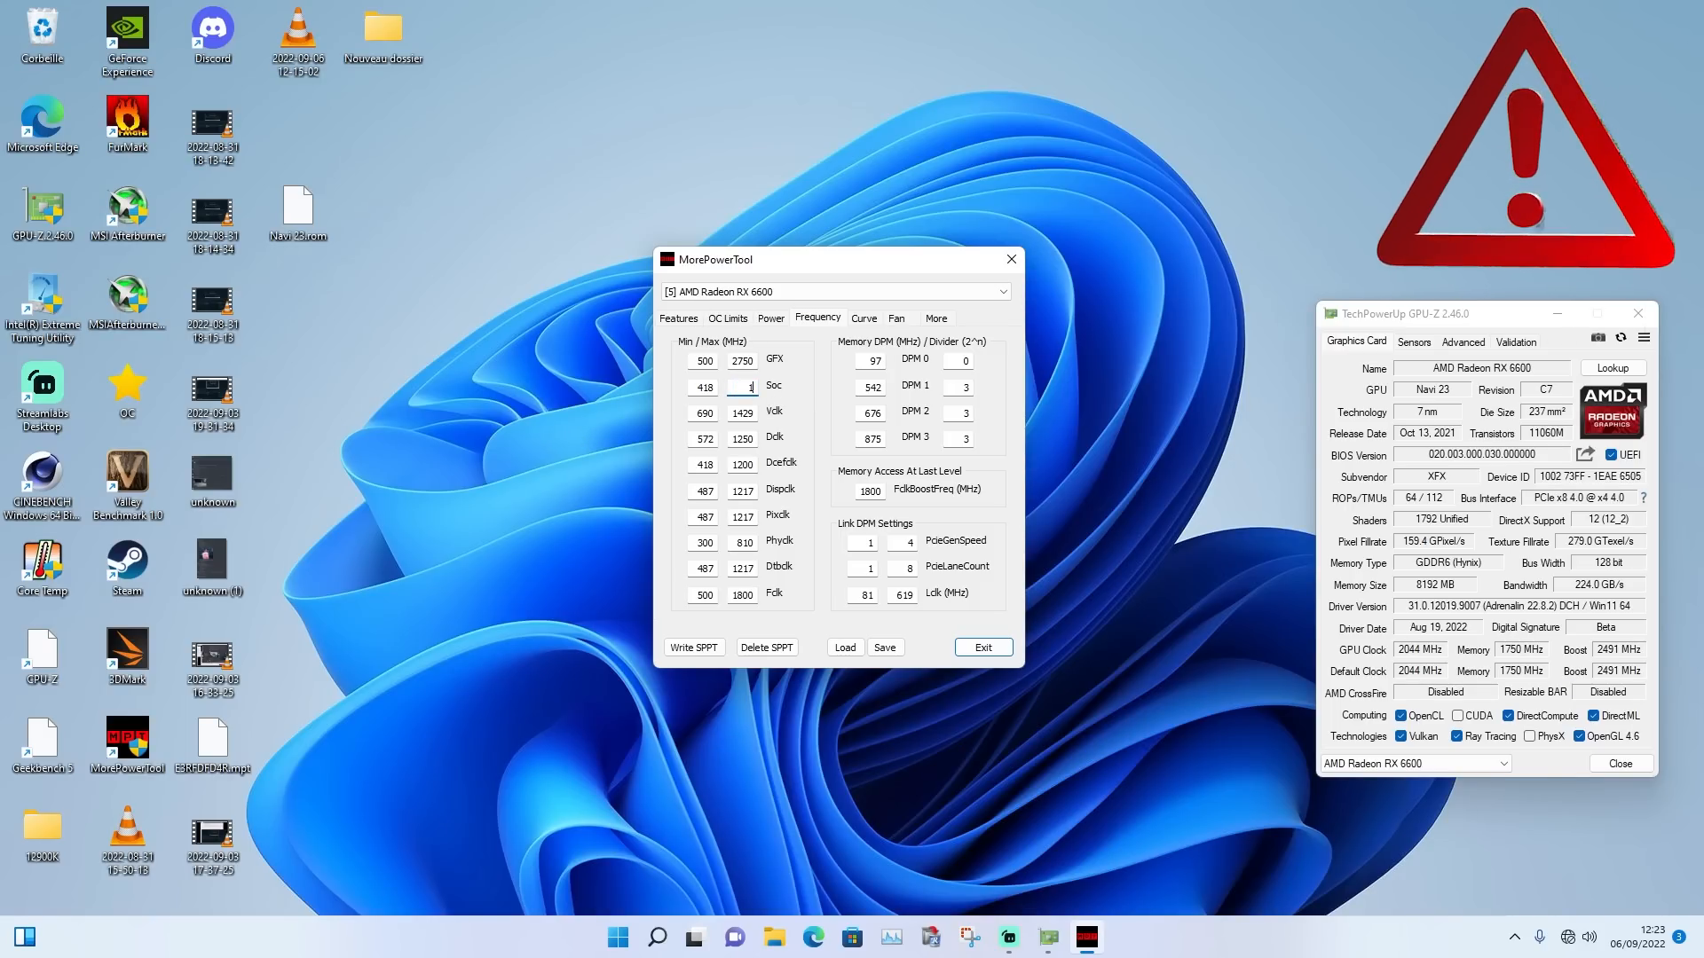
type("3")
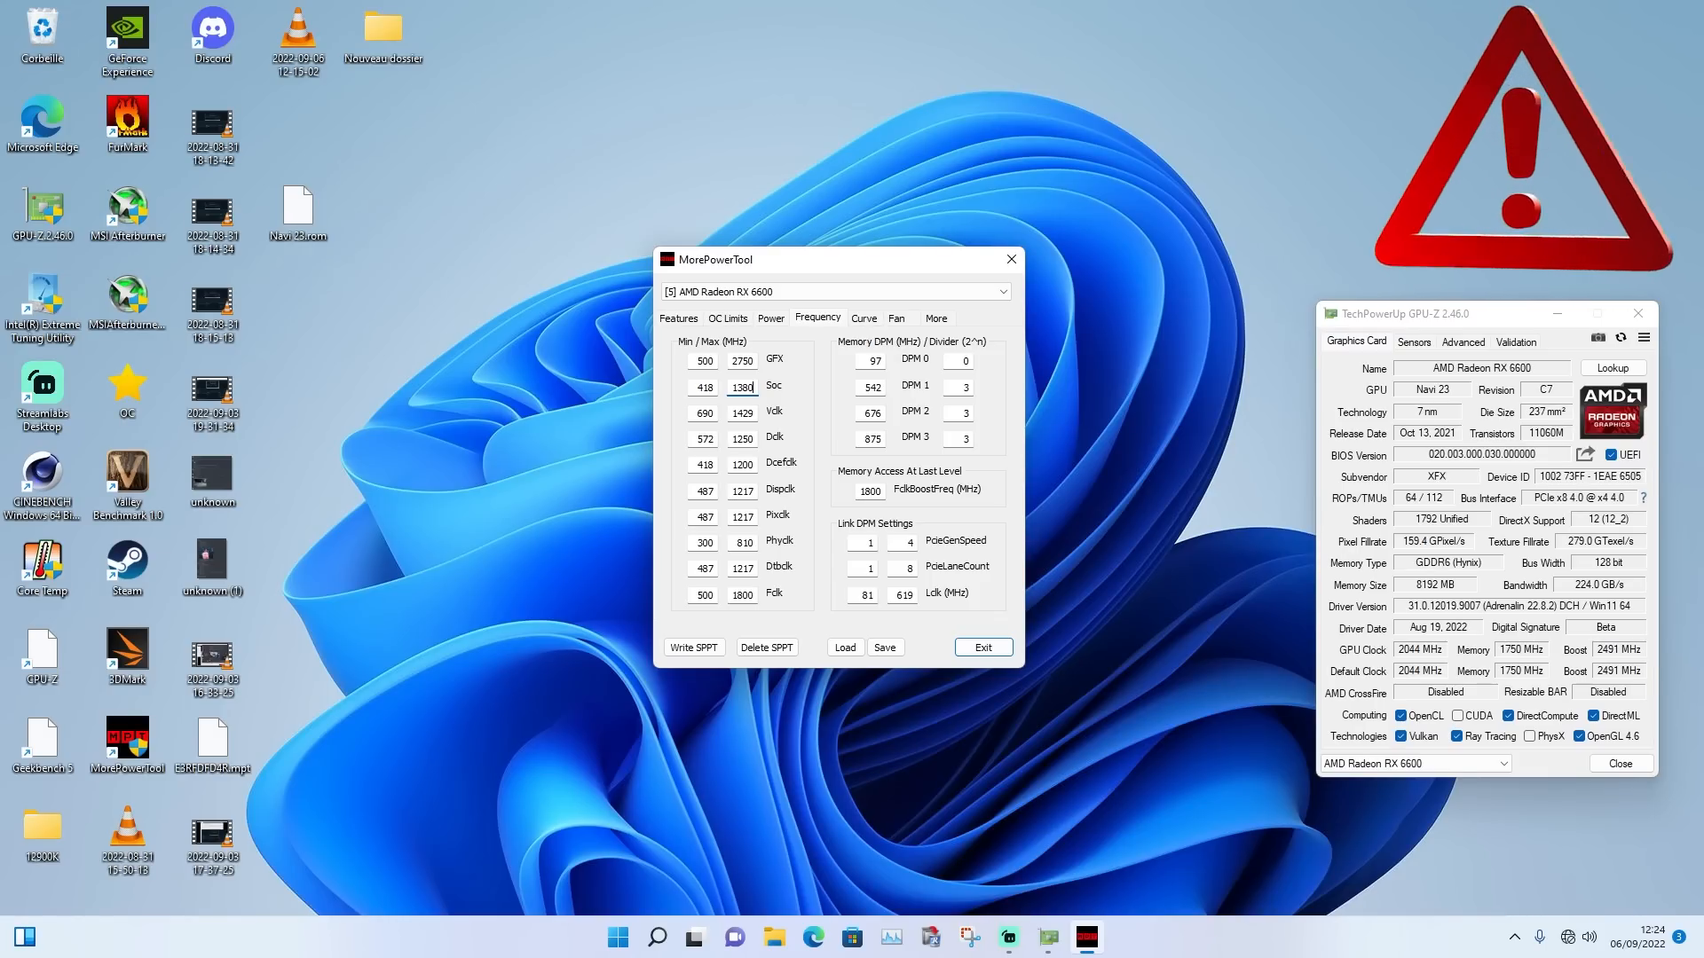
type("80")
Switch to GPU-Z and check the live sensor readings of the RX 6600, keeping its window beside MorePowerTool
left_click_drag(1414, 319, 1313, 238)
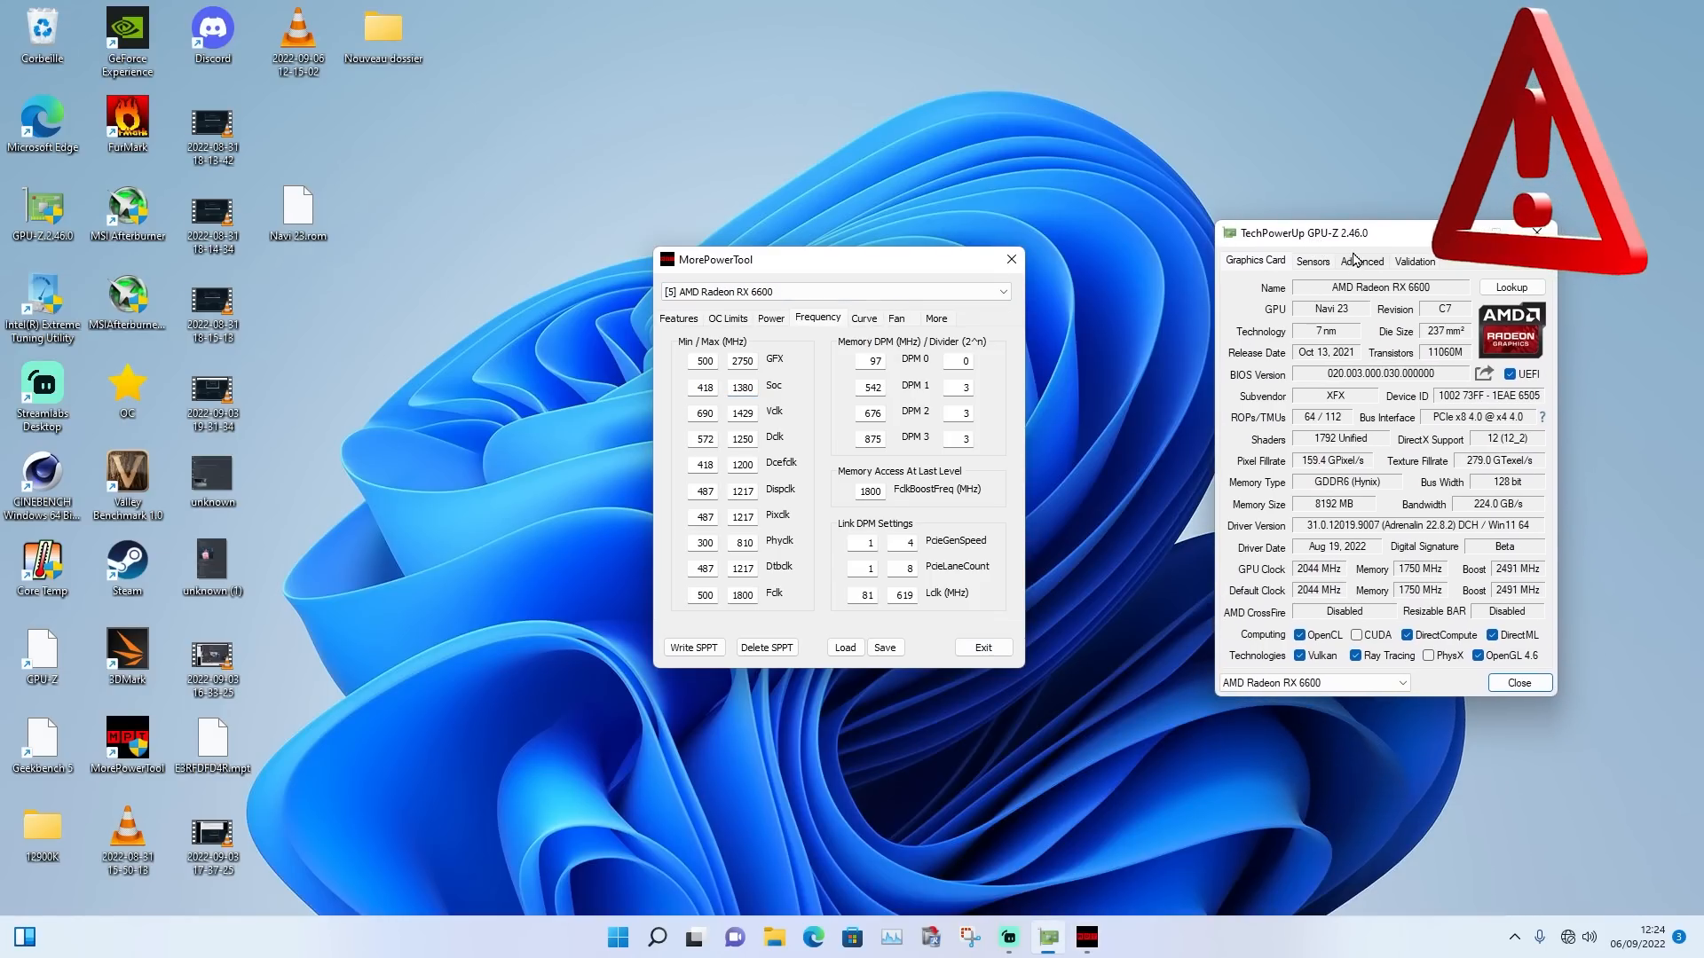
left_click(1320, 265)
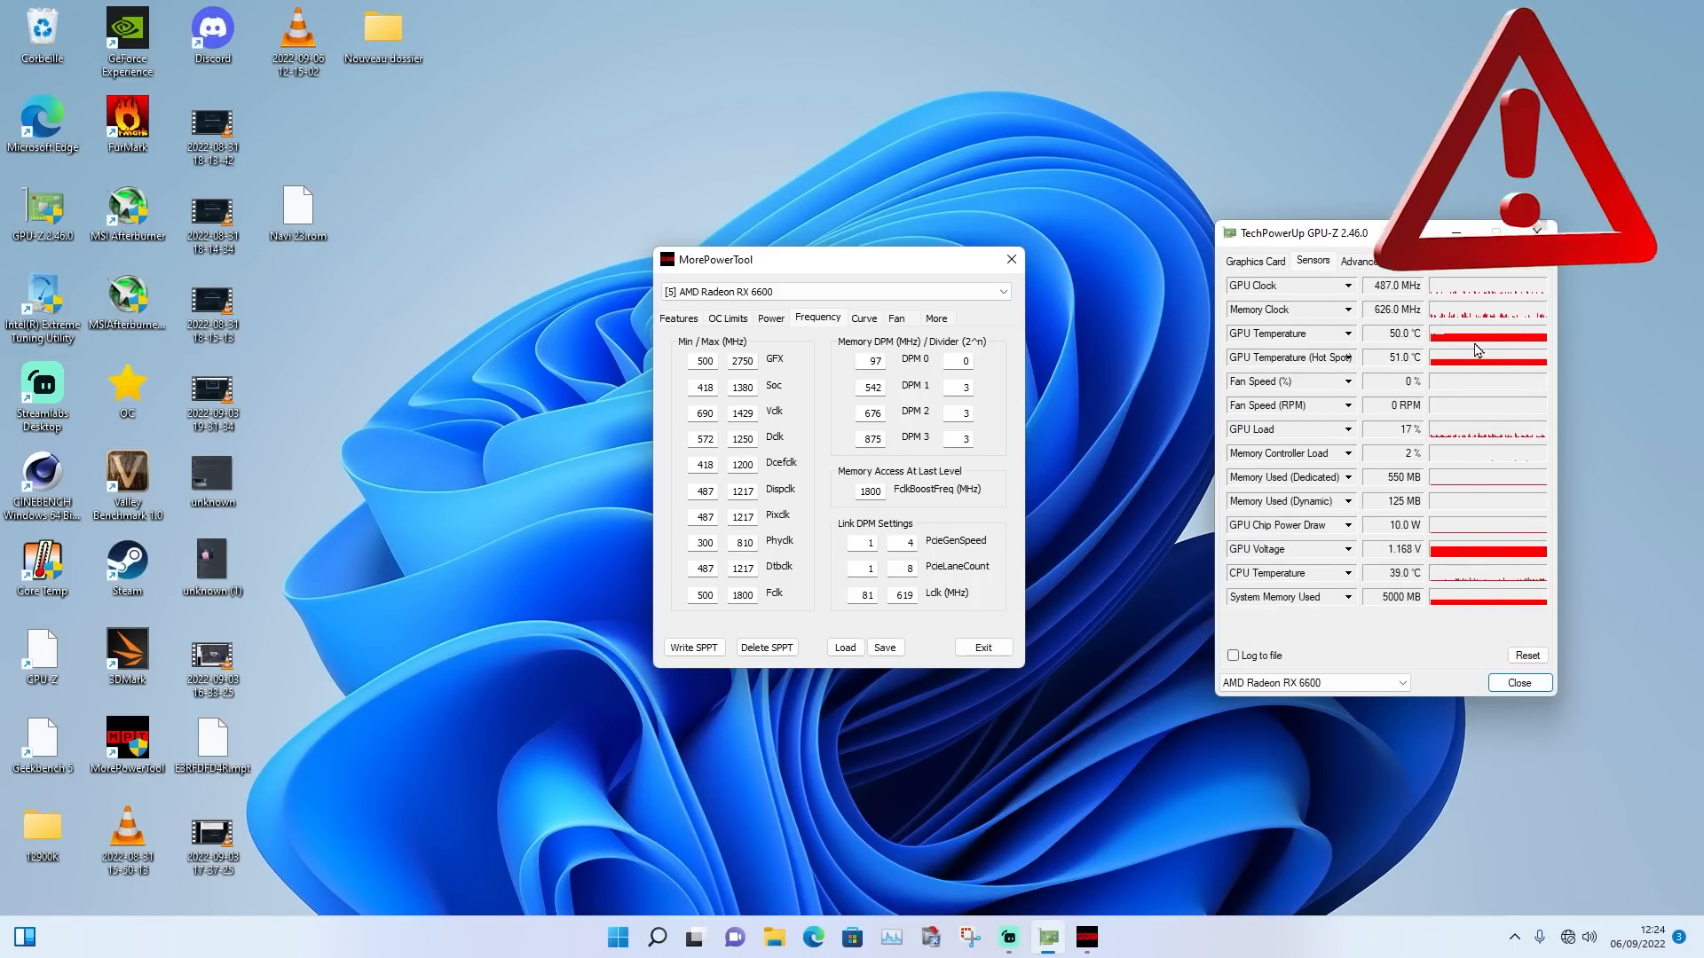
left_click_drag(1339, 234, 1442, 225)
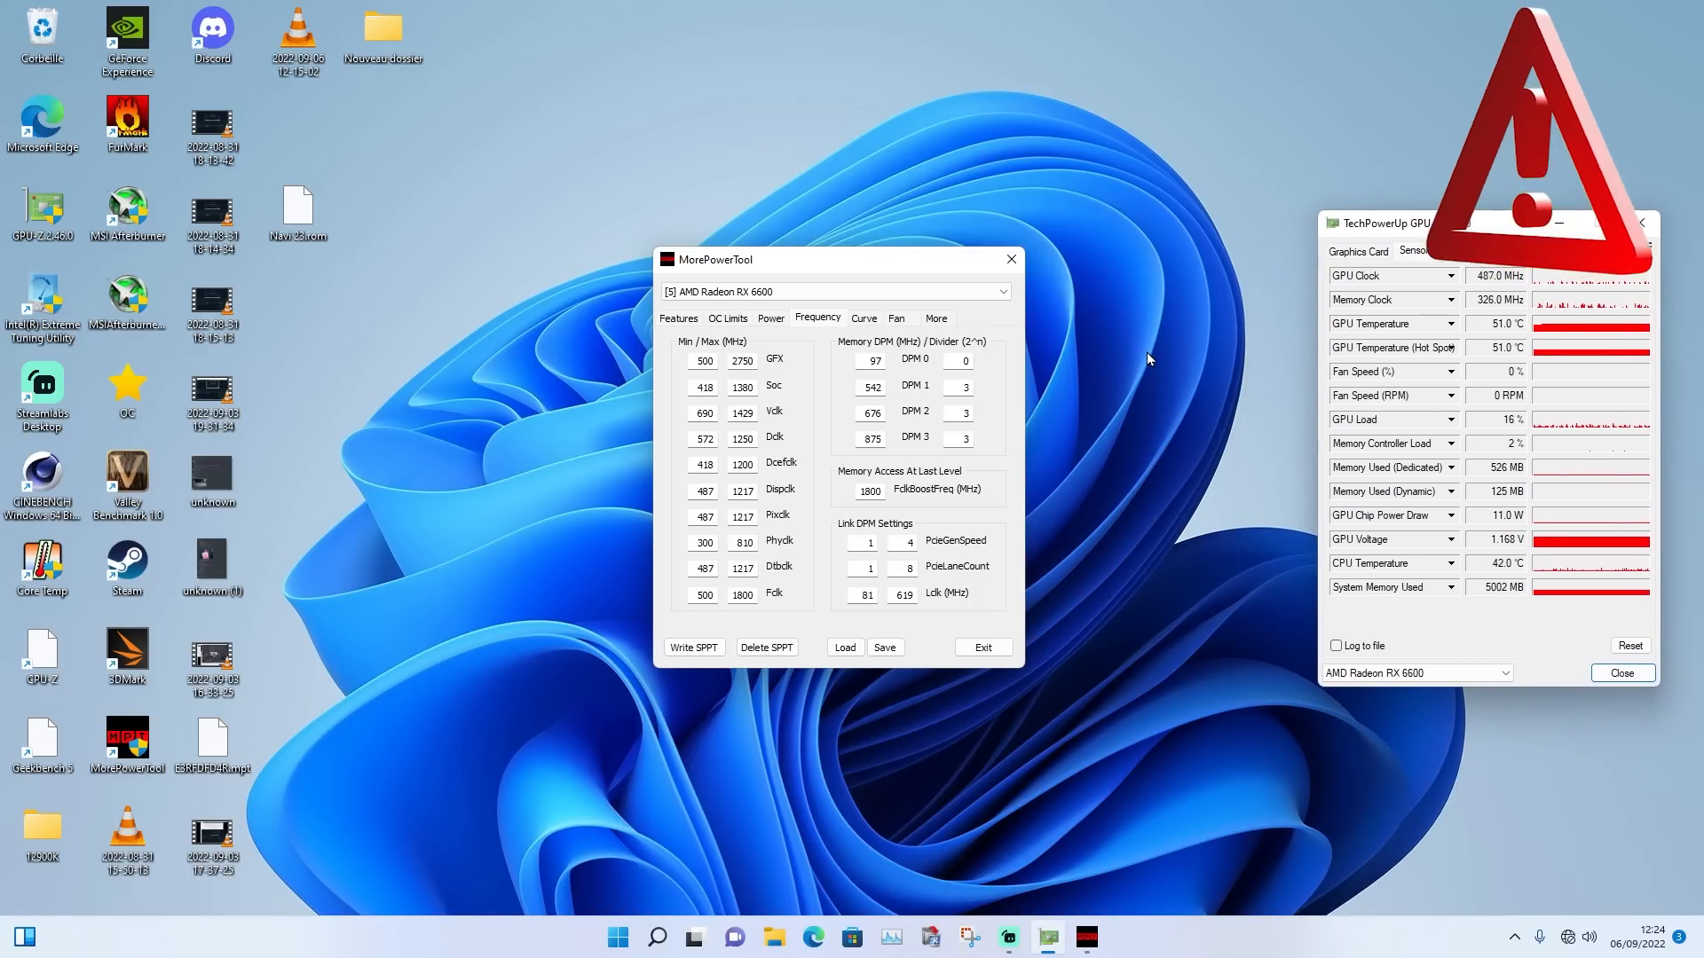
Review MorePowerTool's curve, fan, throttler and DPM override settings without changing them
left_click(870, 324)
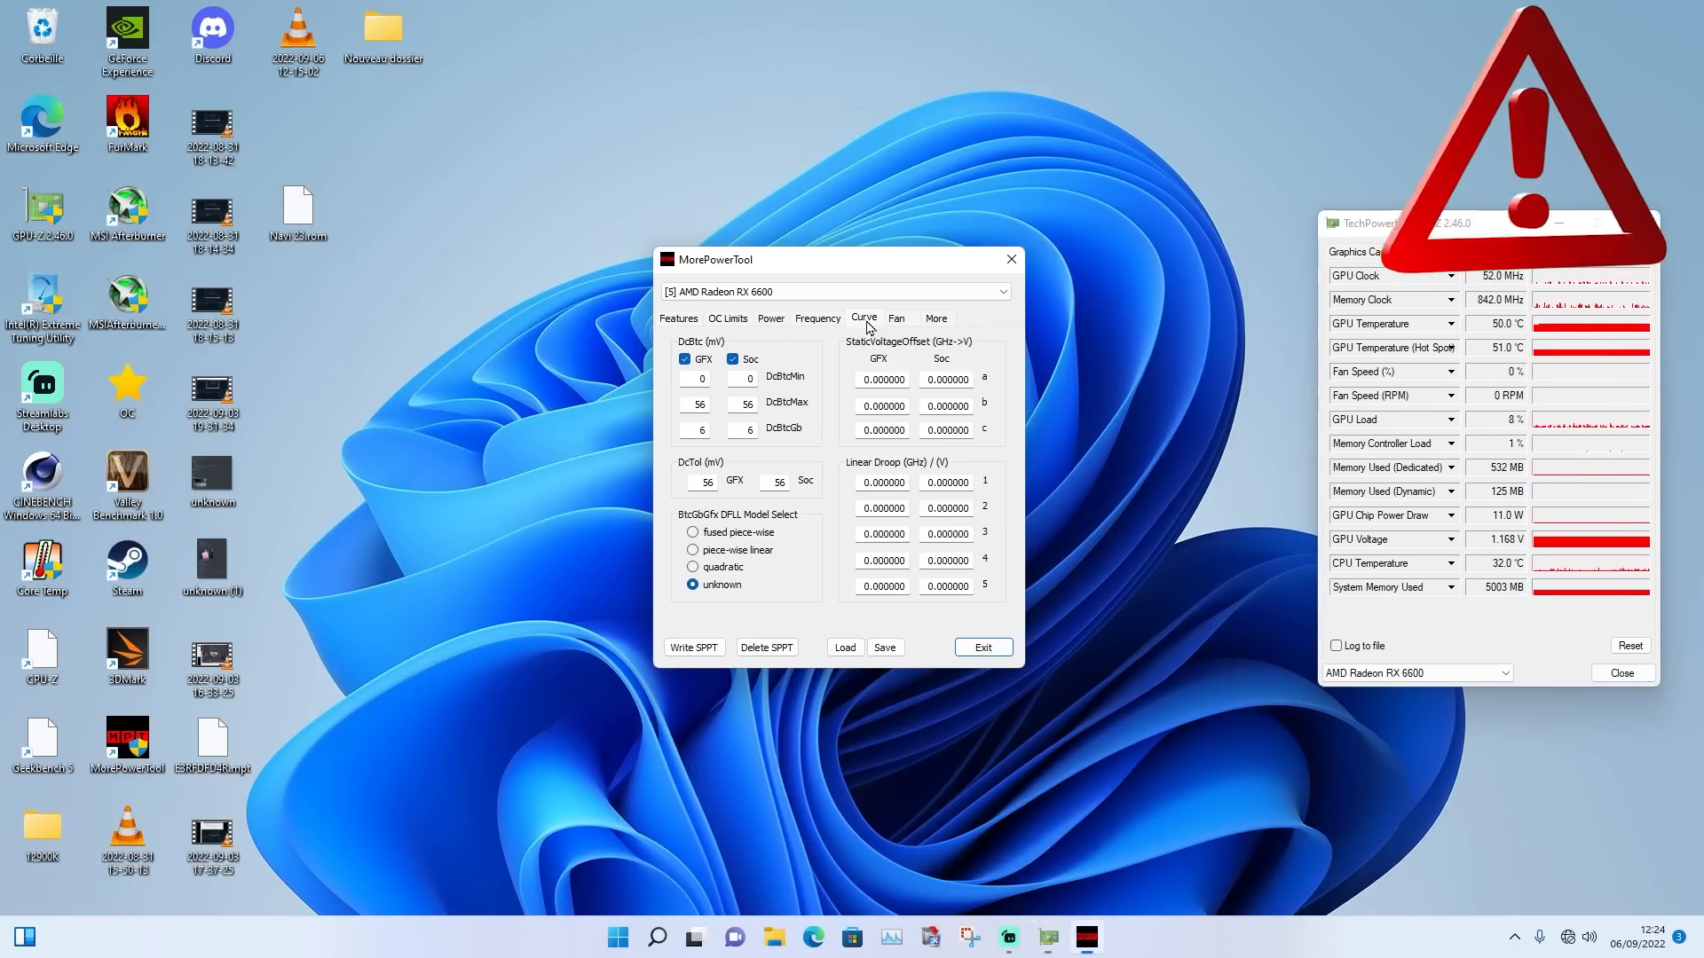
left_click(897, 322)
left_click(936, 320)
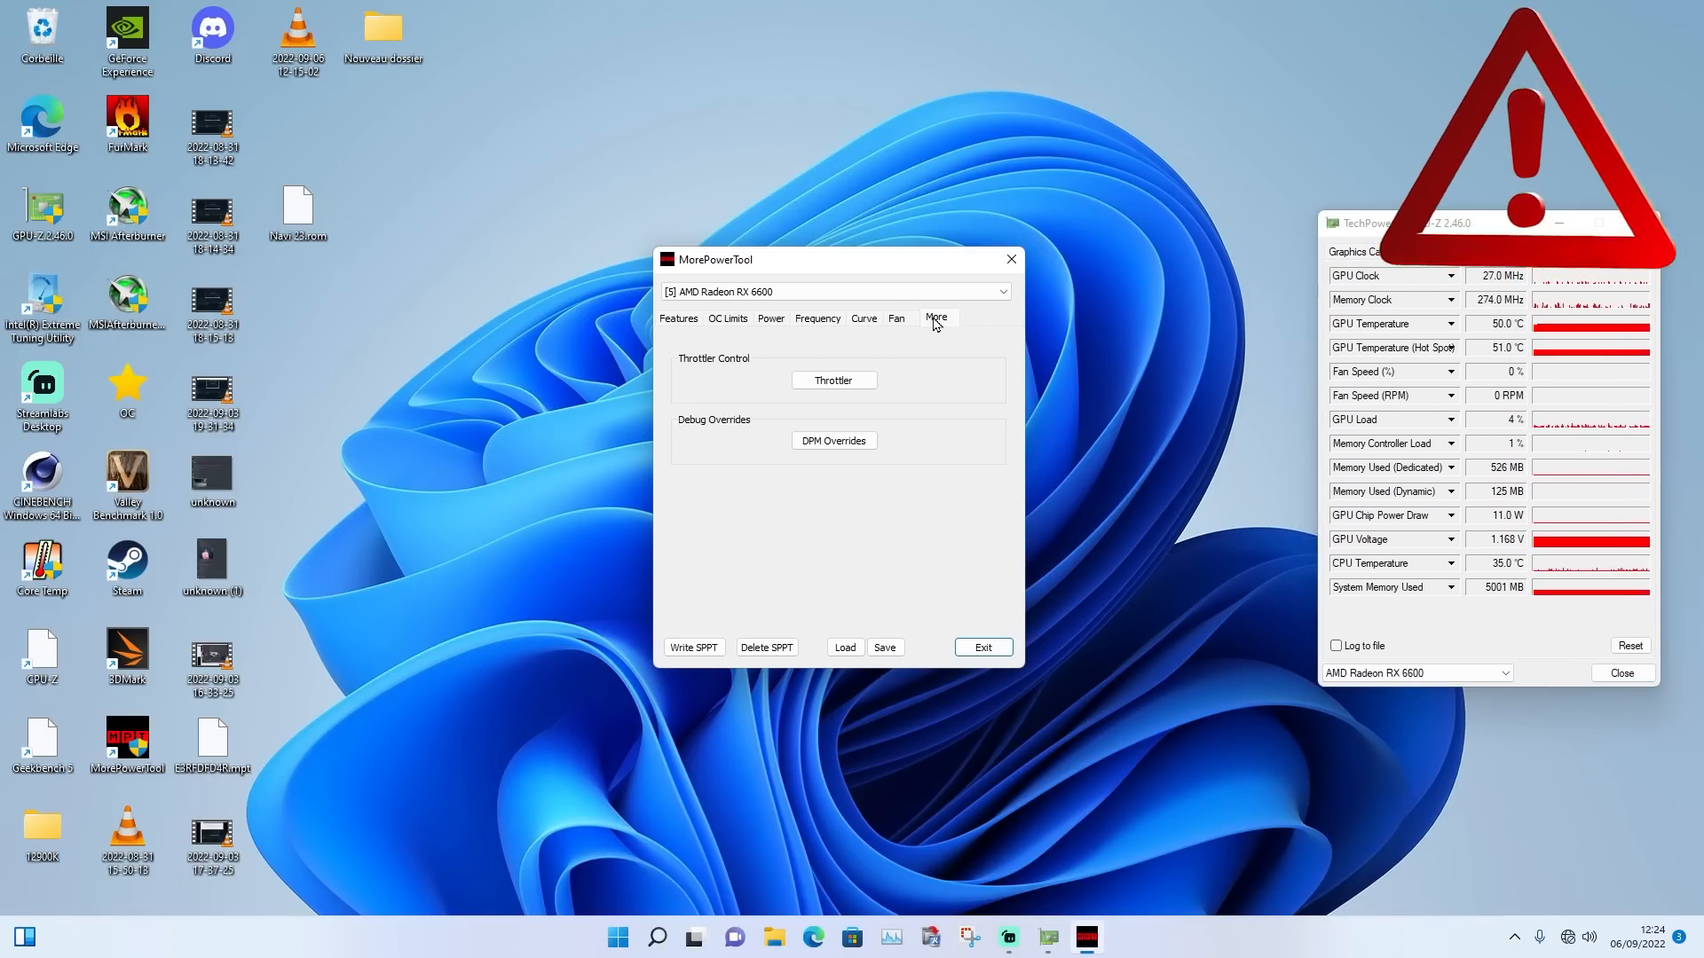
left_click(830, 381)
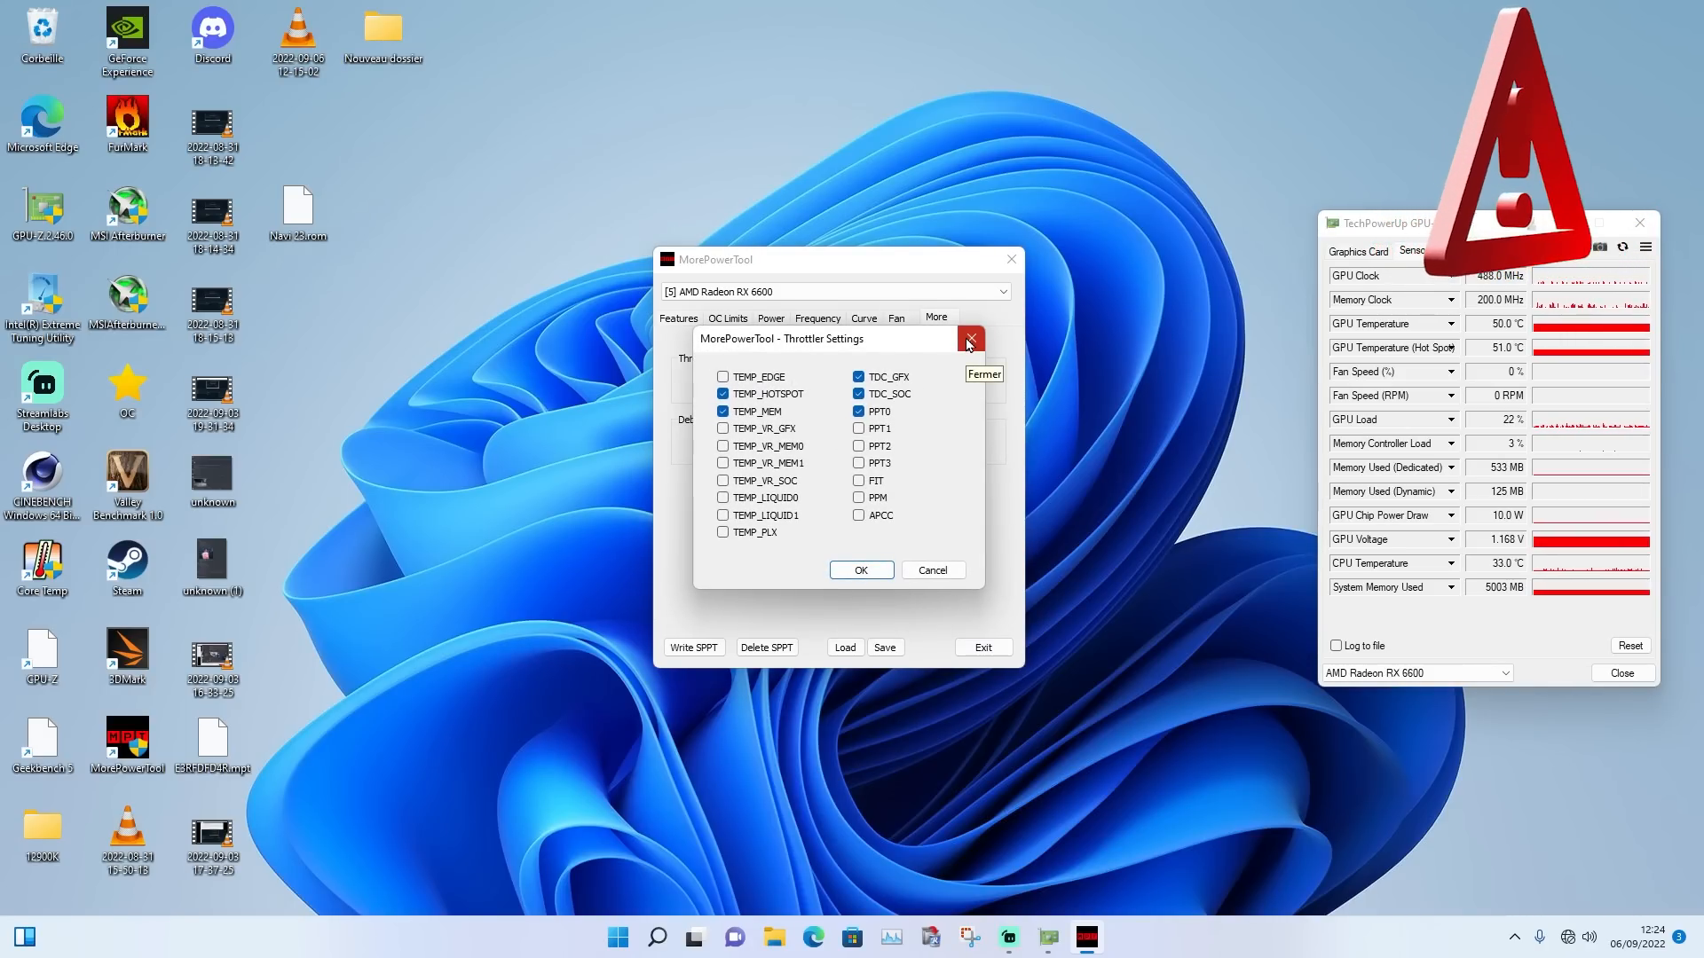
left_click(969, 343)
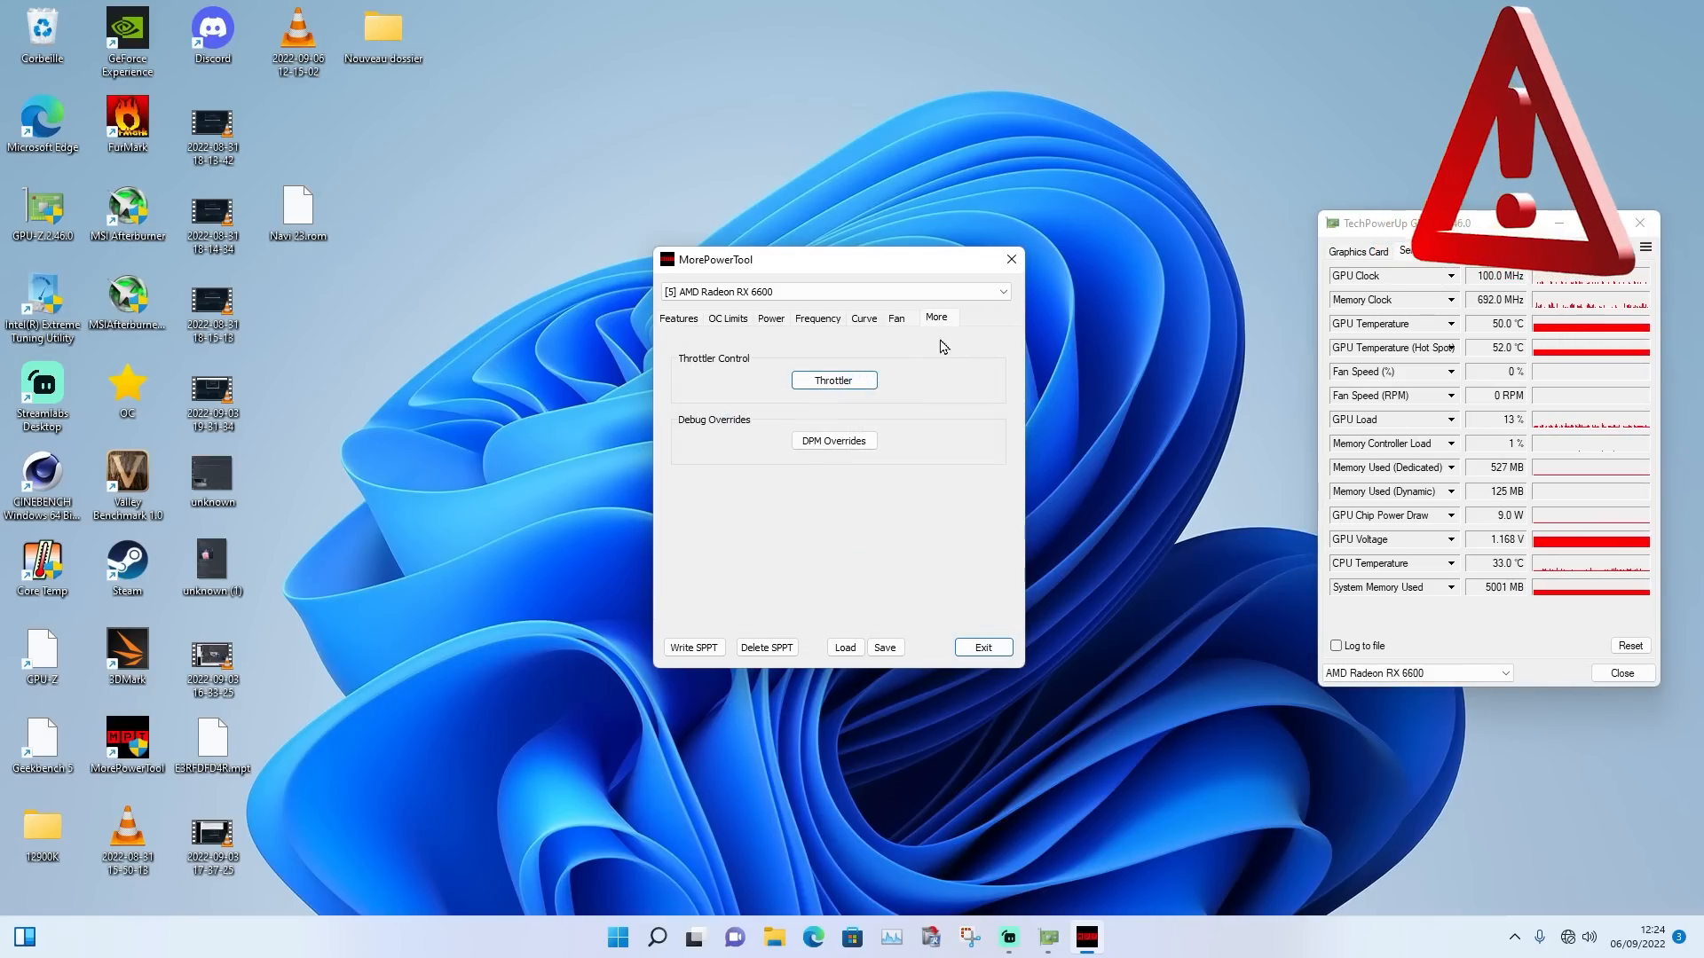
left_click(834, 443)
left_click(1051, 359)
Write the modified soft PowerPlay table (SPPT) for the RX 6600 and acknowledge the message
left_click(680, 317)
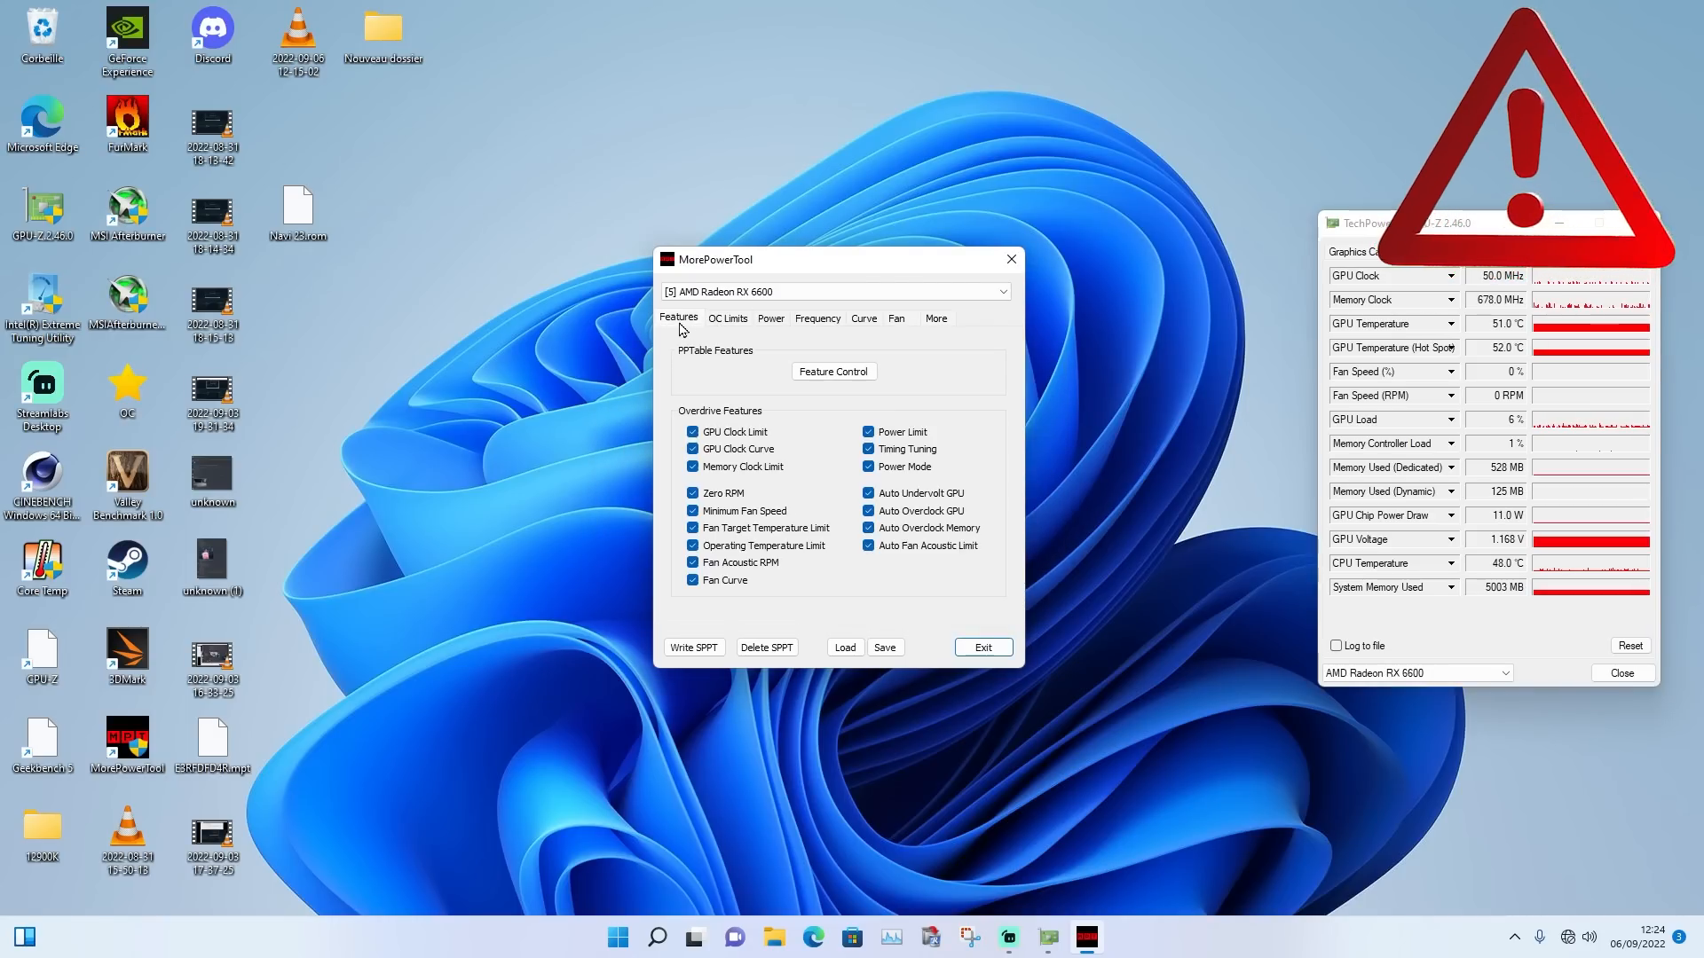
left_click(702, 653)
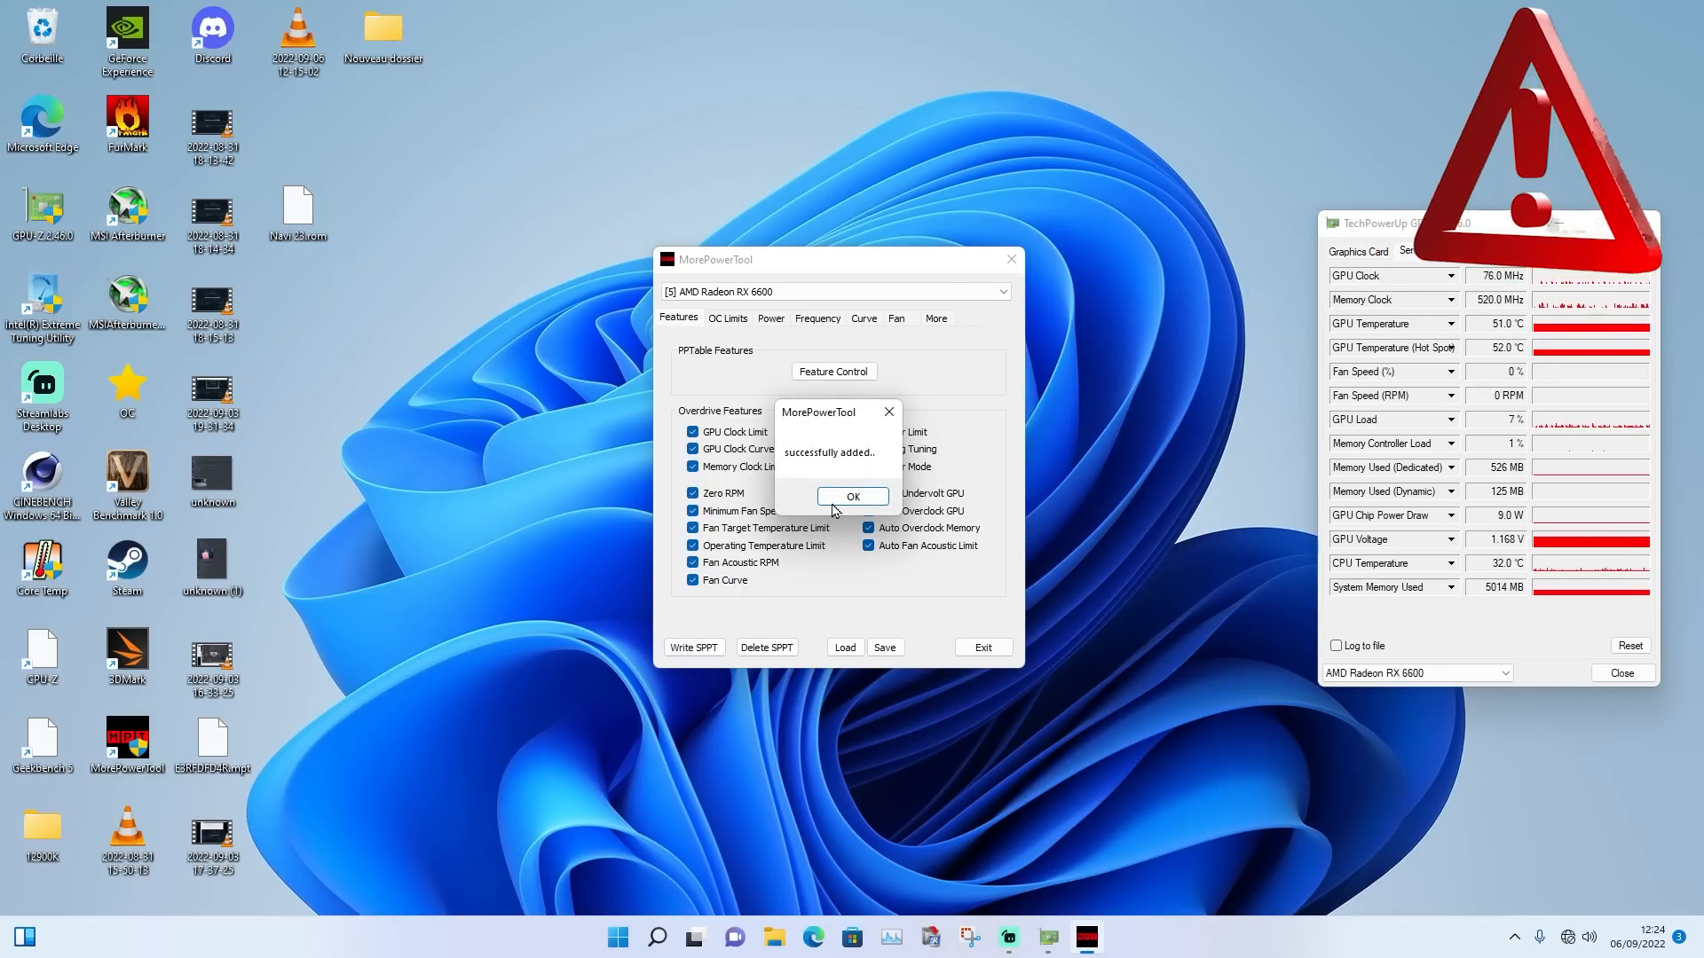
left_click(834, 502)
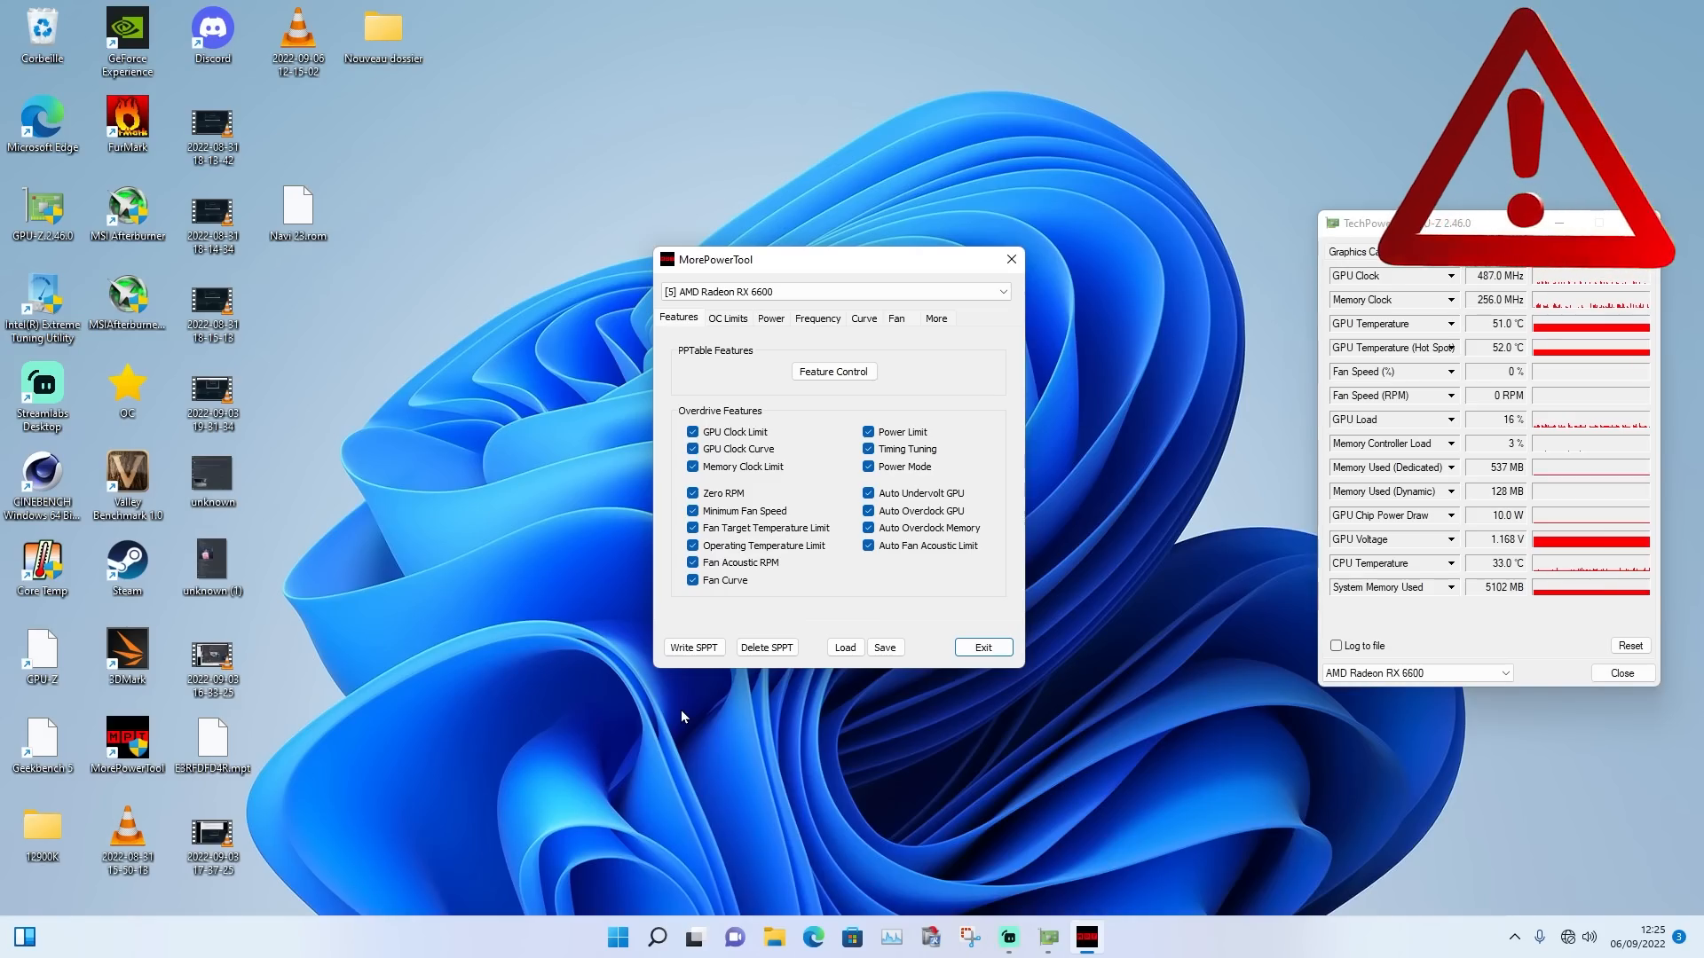
Search Windows for "ADRE" and launch AMD Software: Adrenalin Edition
left_click(618, 937)
left_click(690, 312)
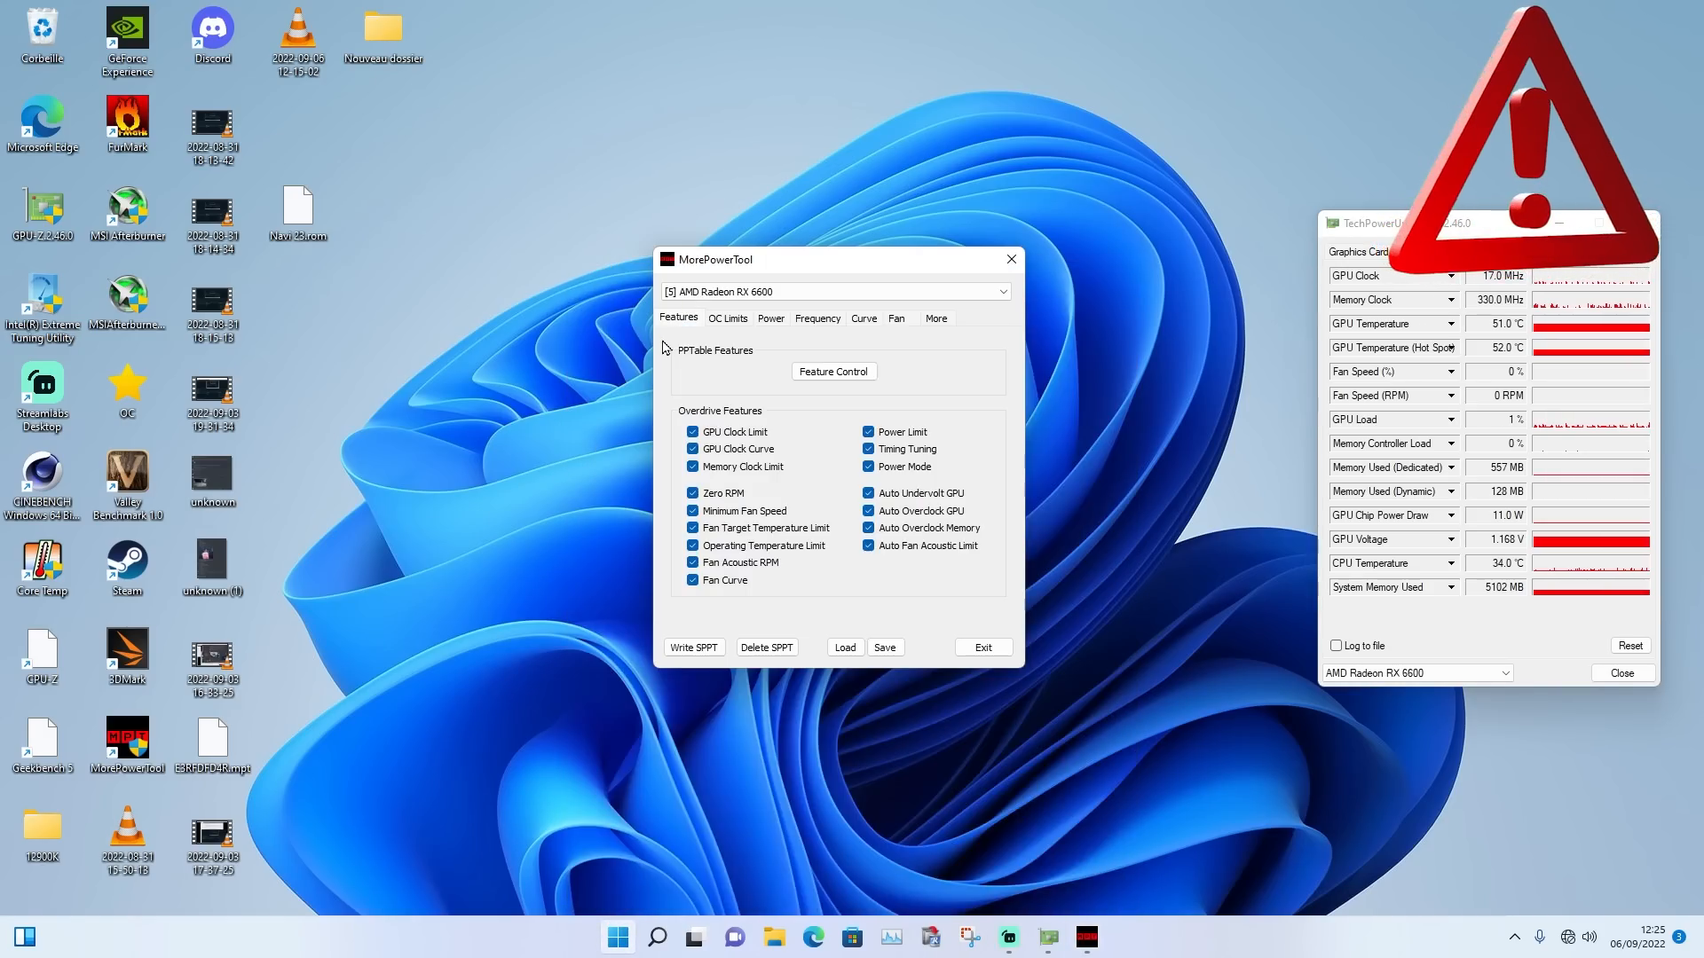
type("ADRE")
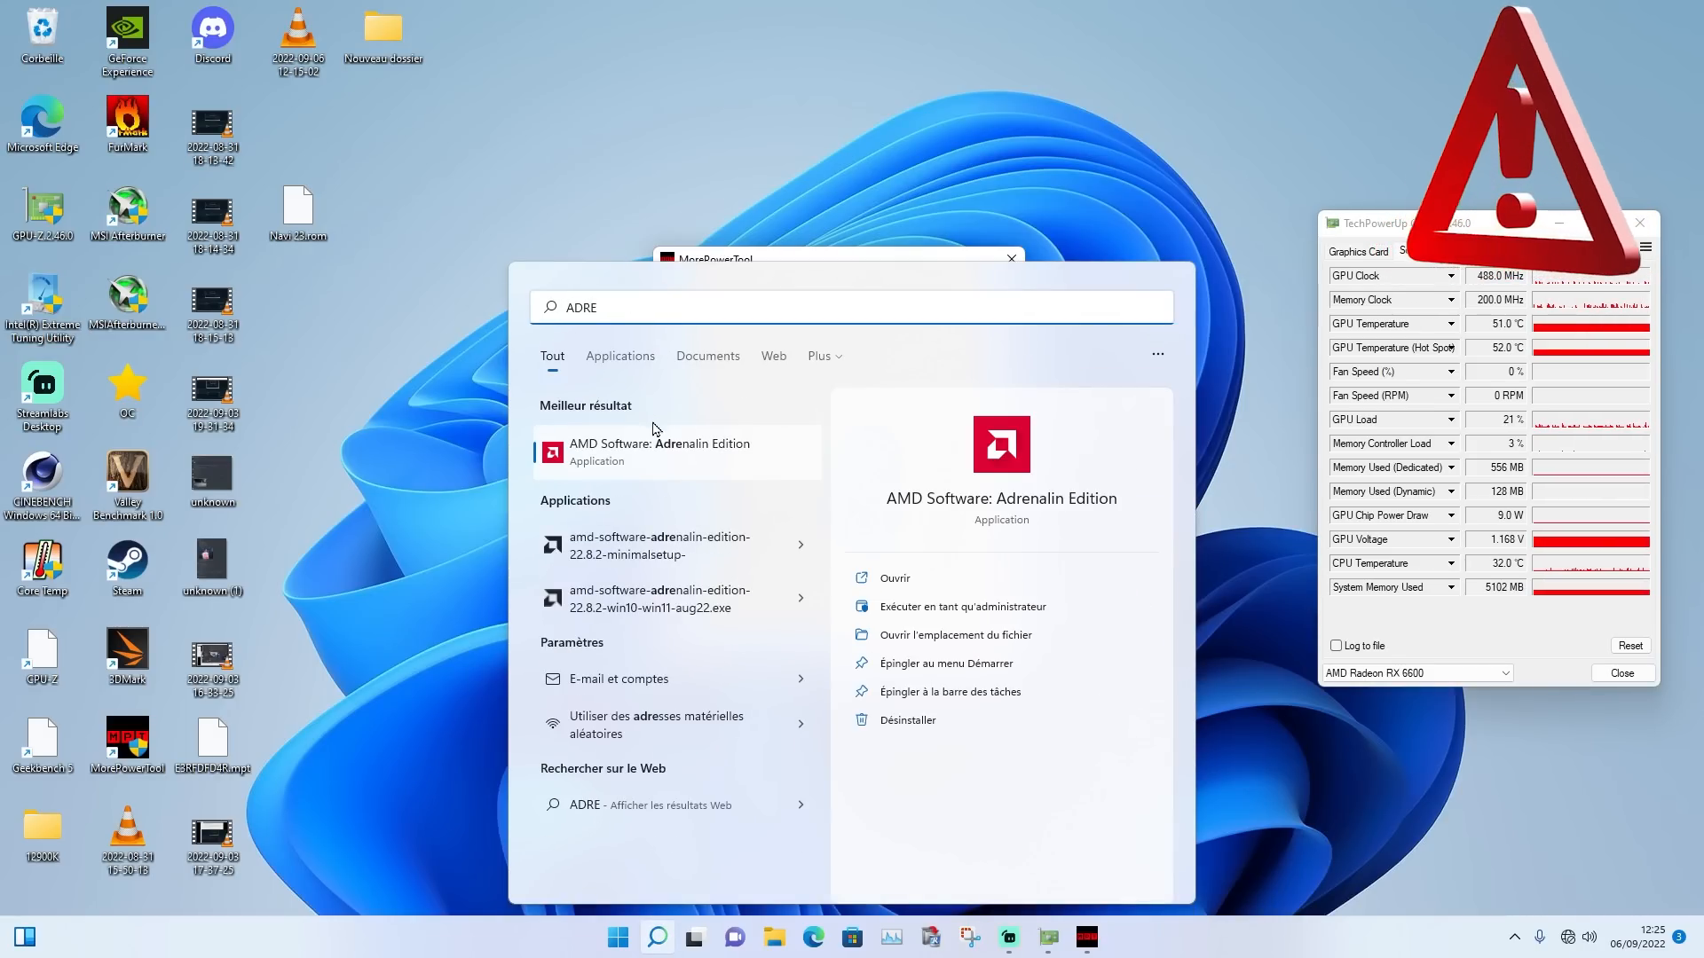
left_click(654, 453)
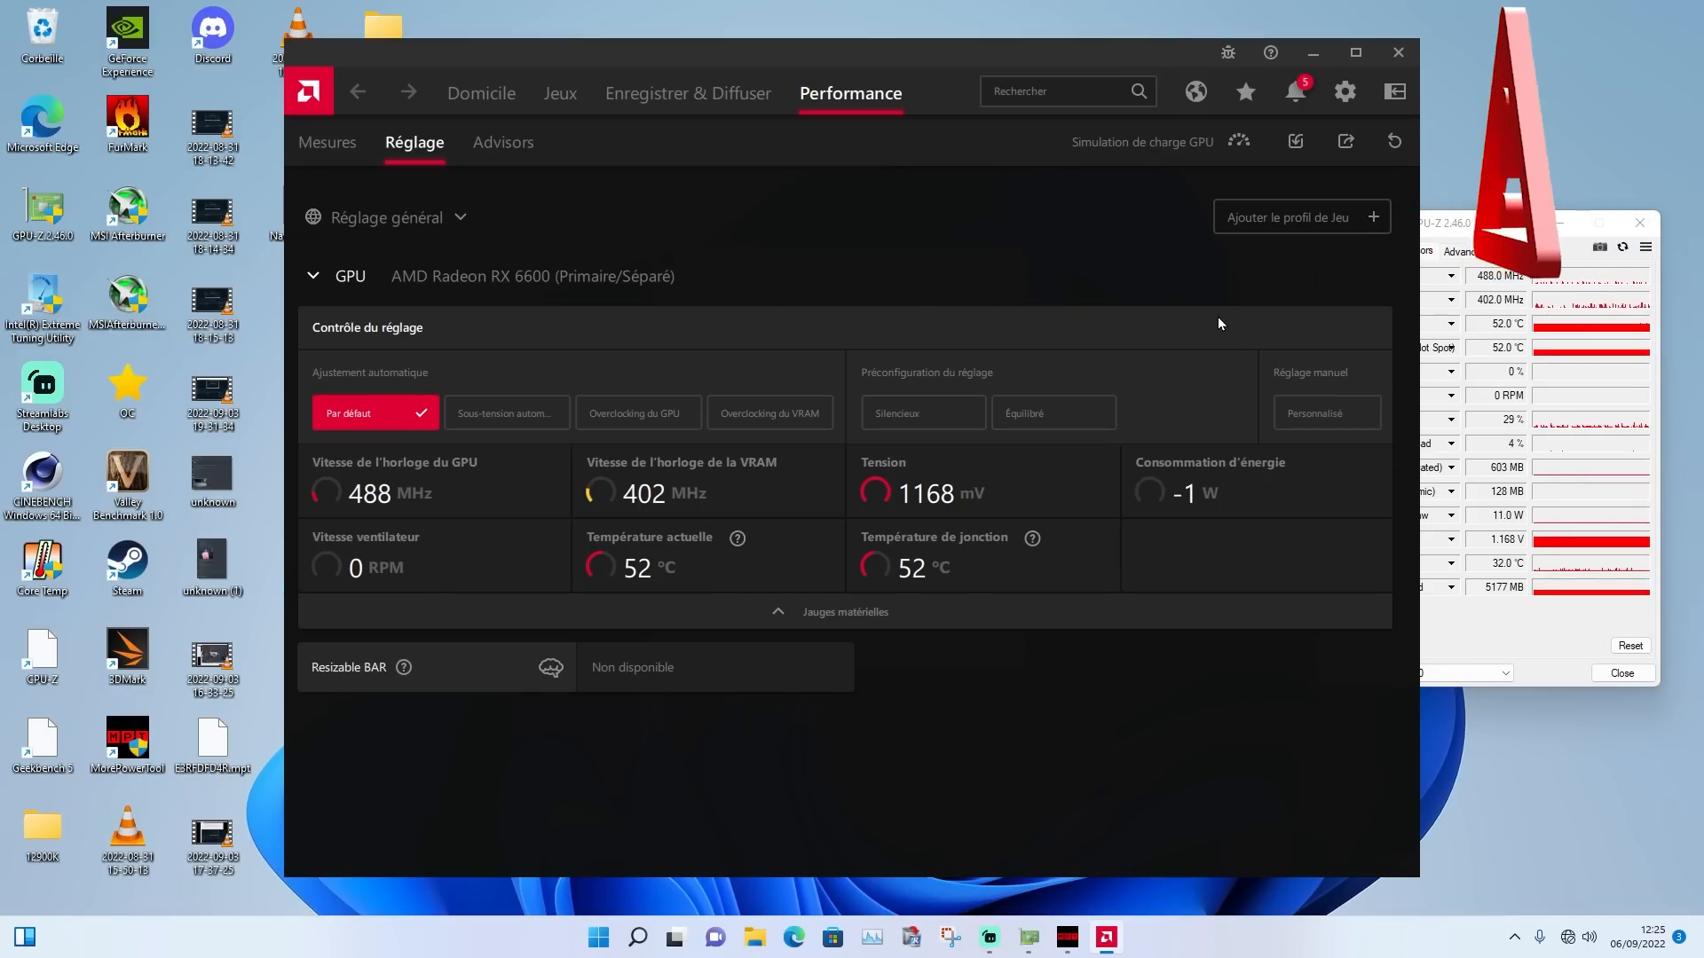
Choose custom manual tuning for the GPU, enable power tuning, and move the Adrenalin window clear of the GPU-Z sensors
left_click(1306, 411)
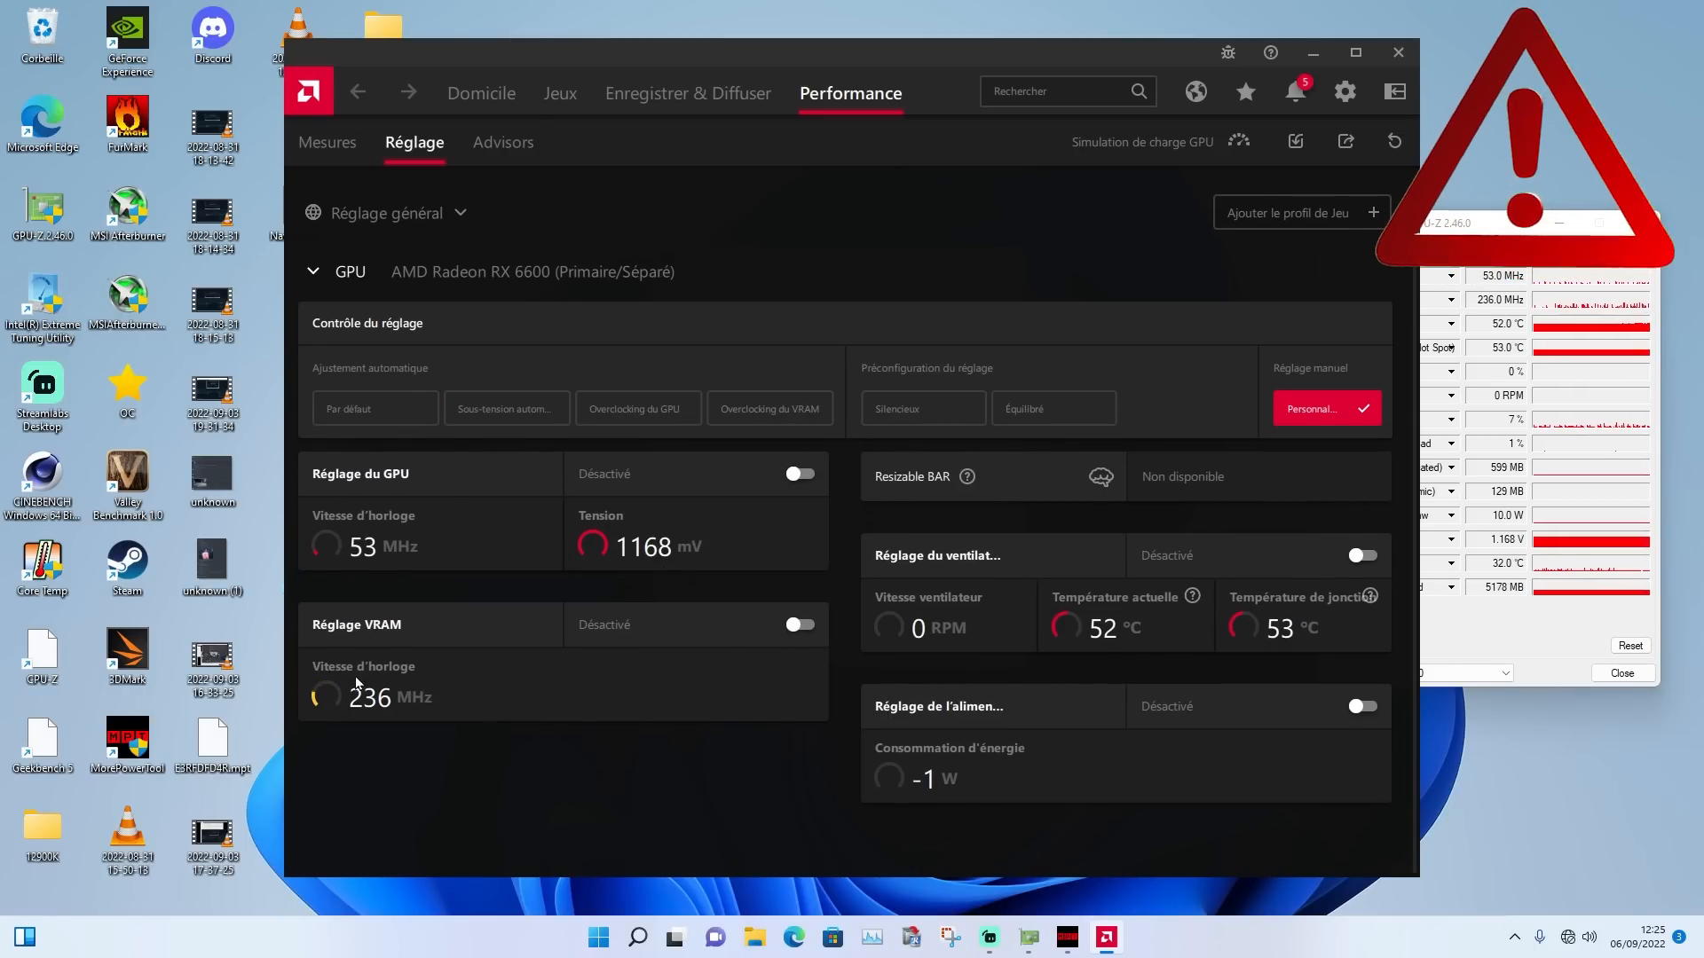
left_click(1363, 706)
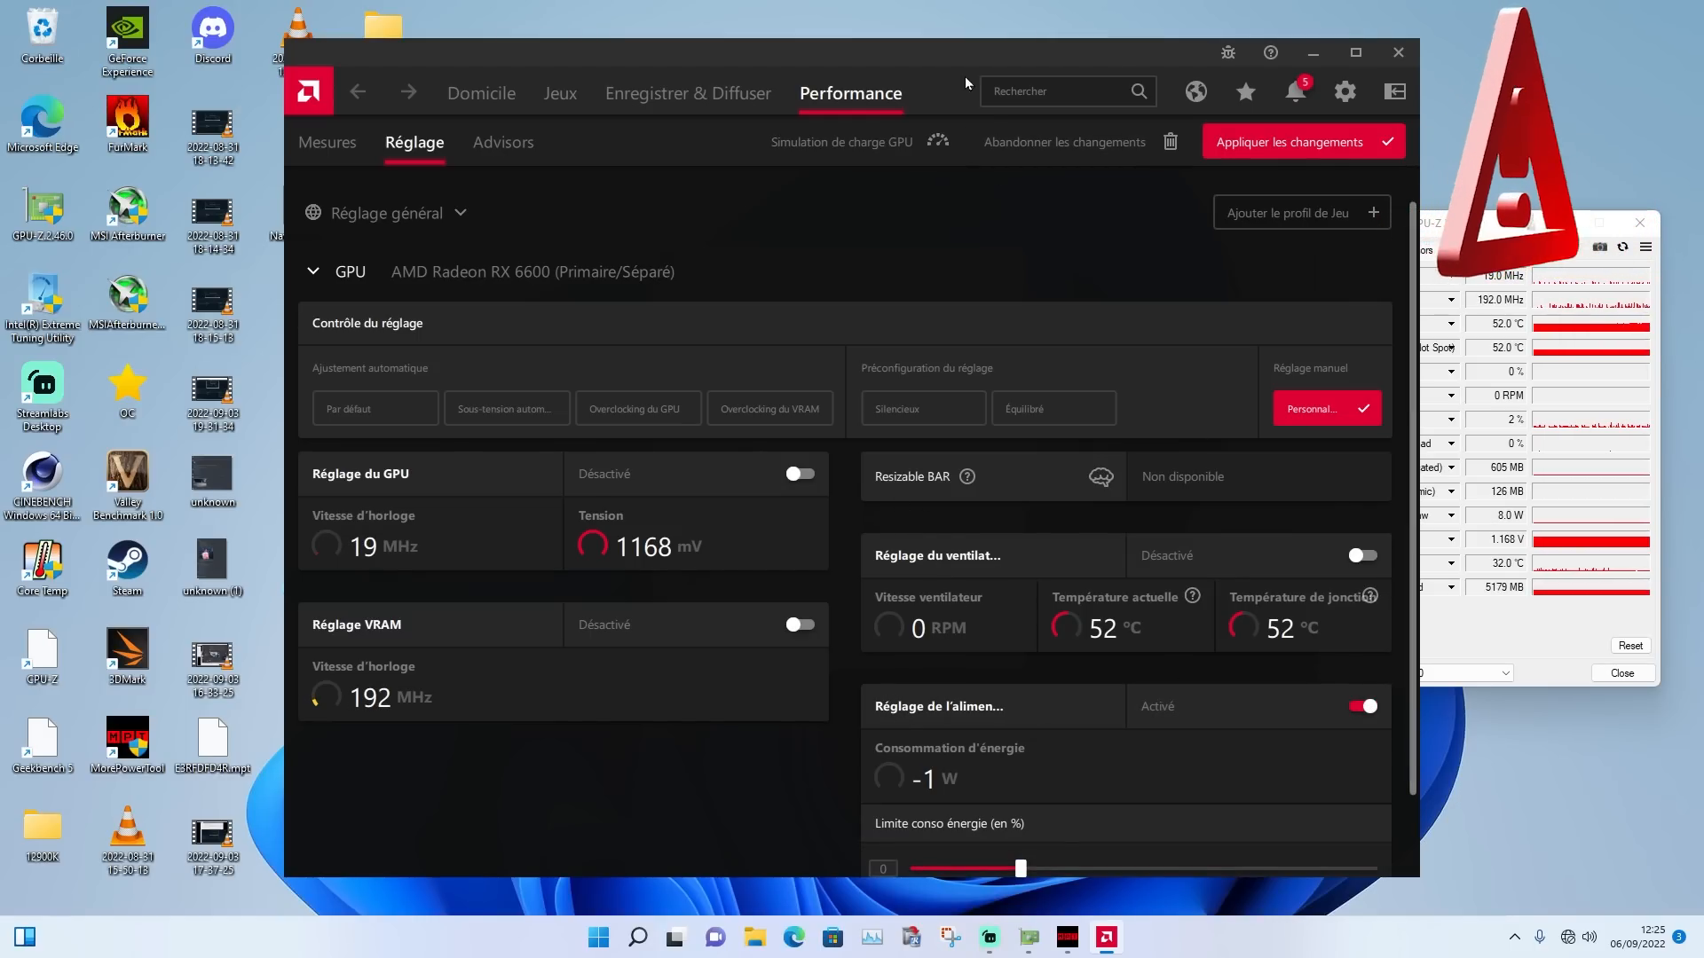
double_click(928, 57)
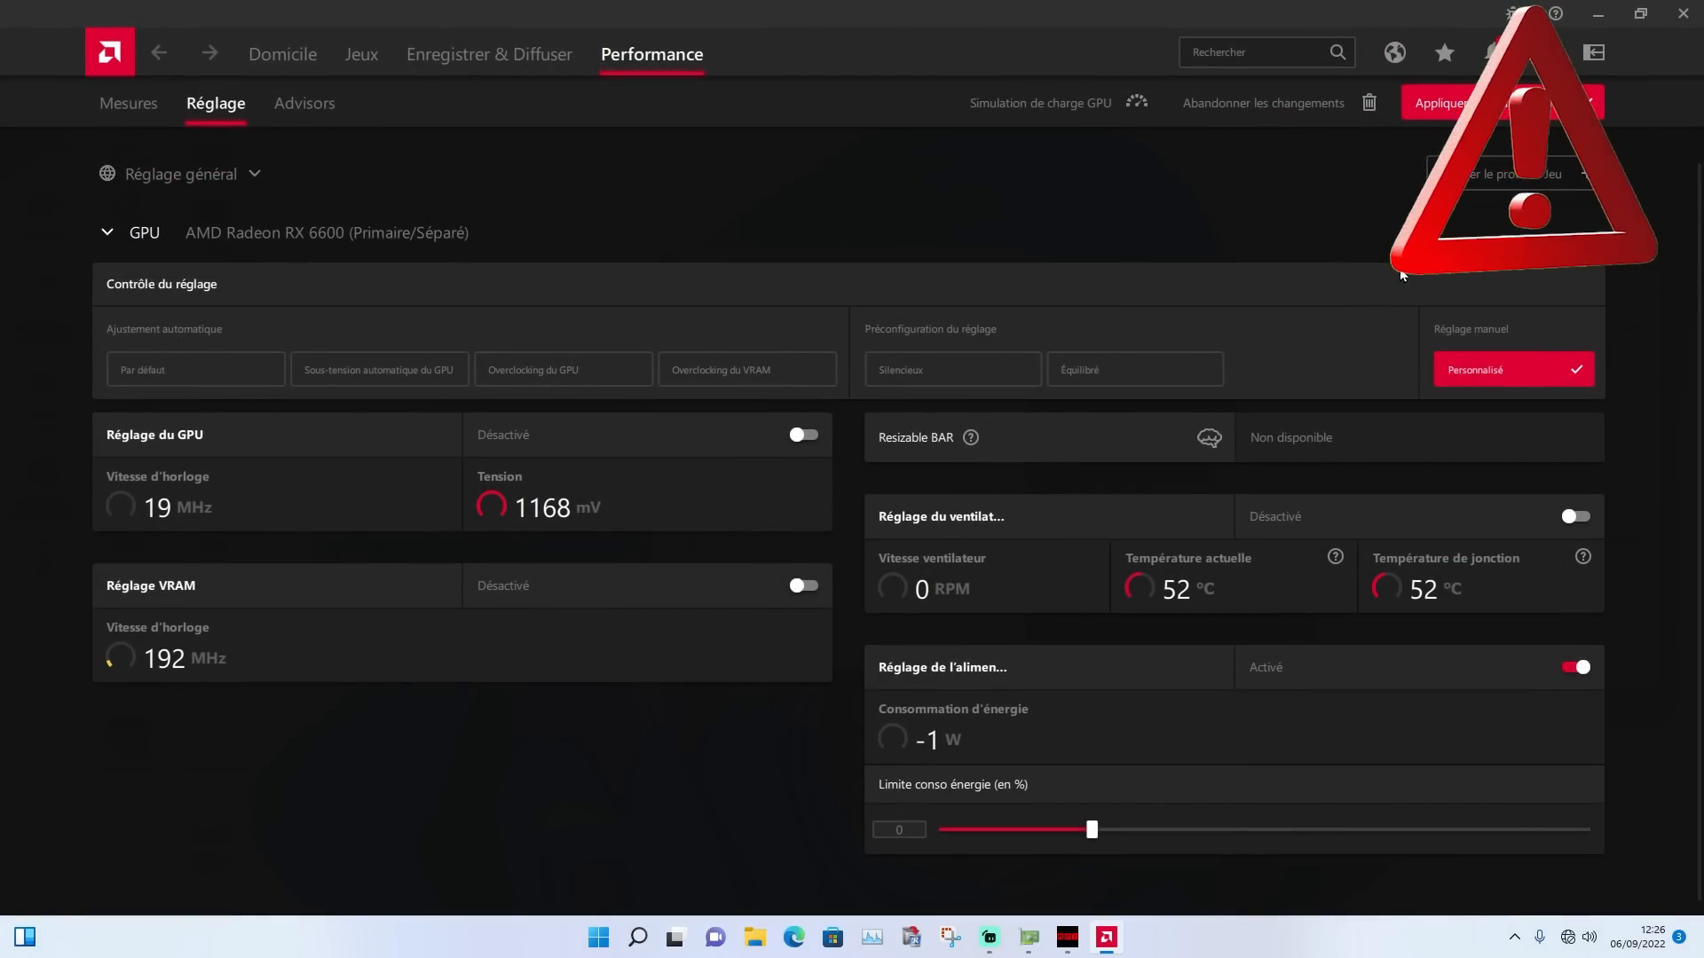
left_click(1640, 13)
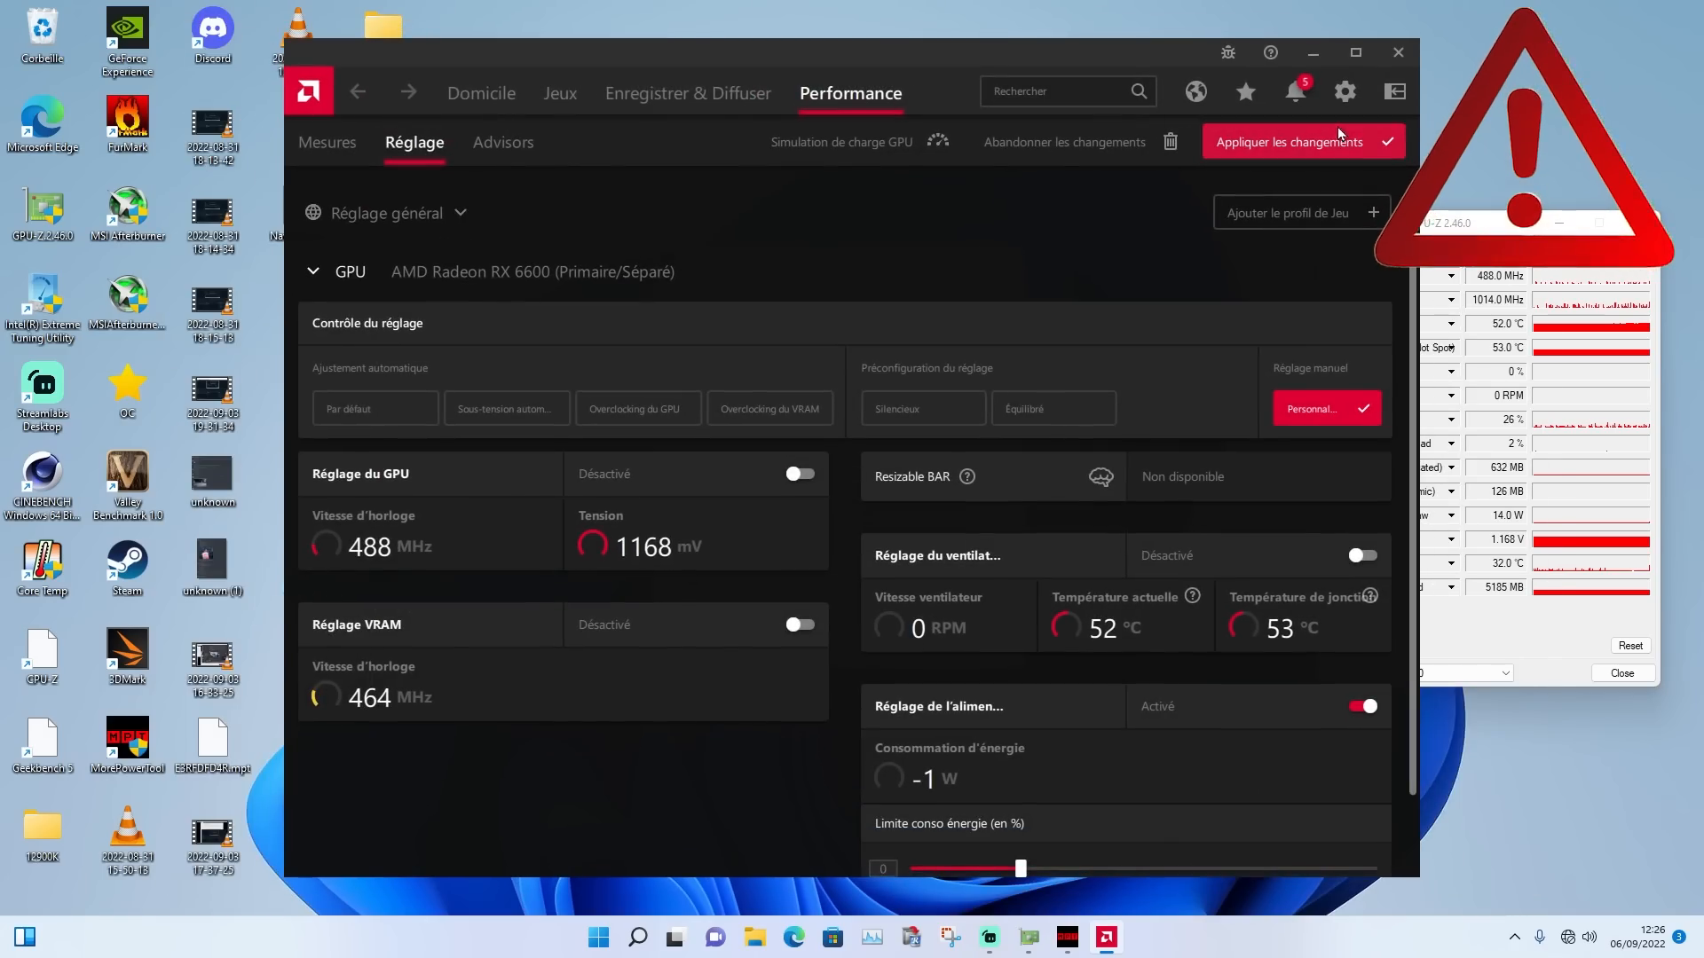
left_click_drag(1135, 56, 915, 23)
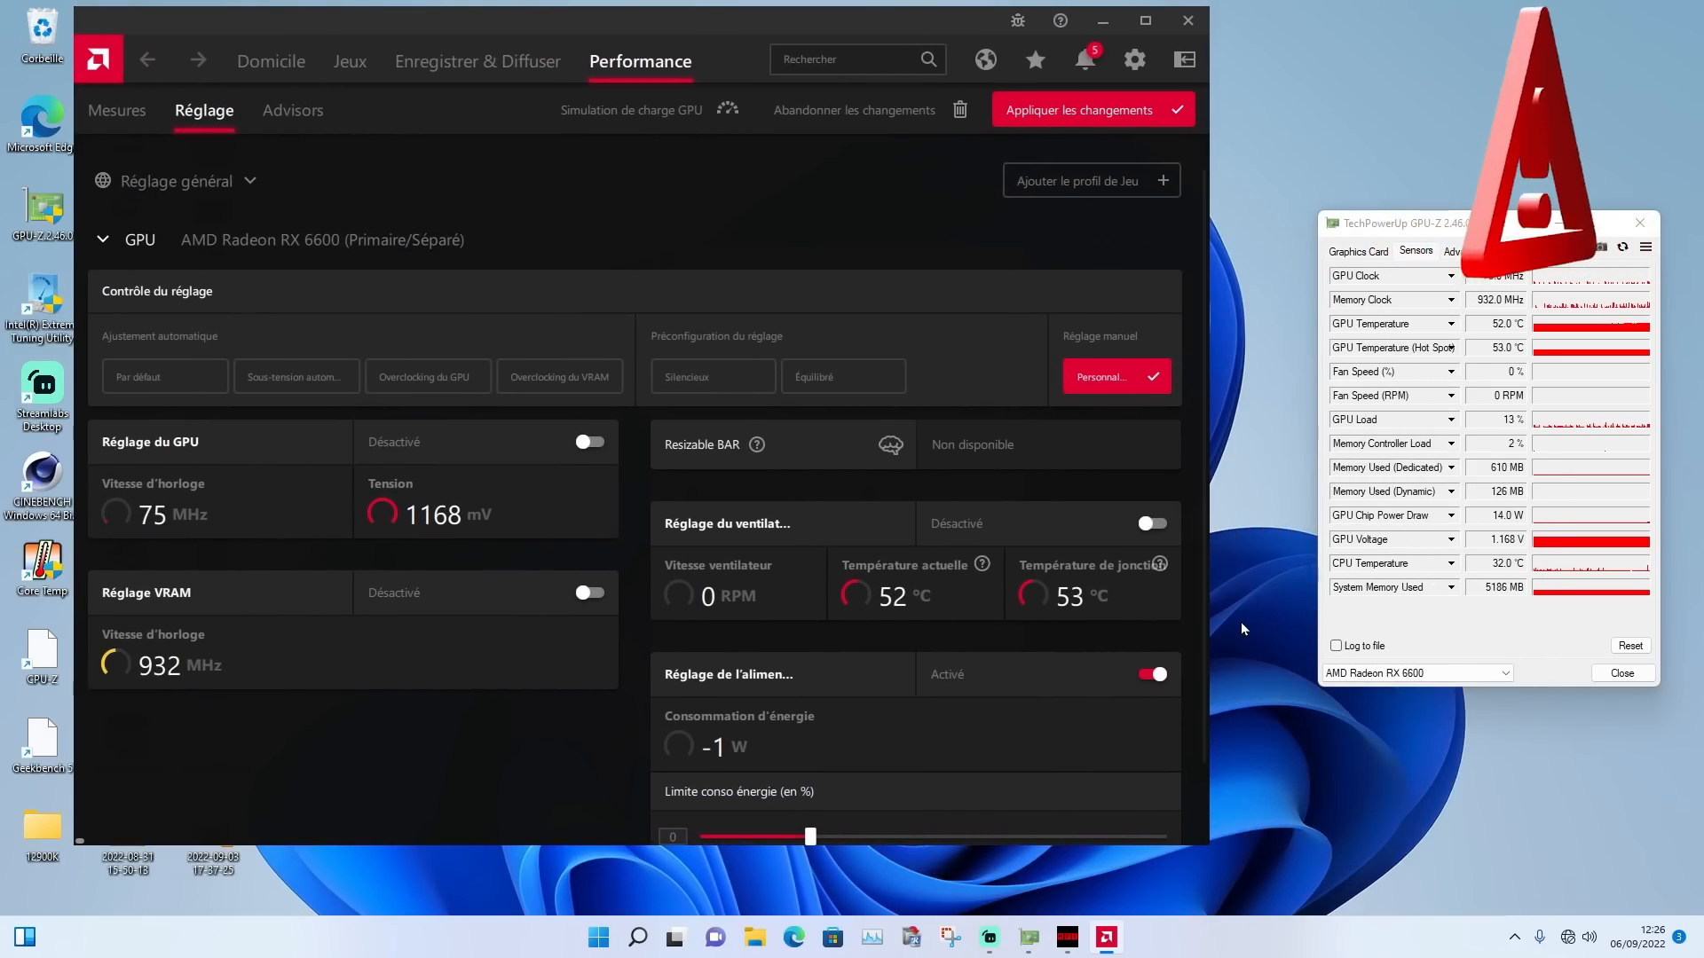
Raise the power consumption limit to 10 %
scroll(1150, 779, "down", 1)
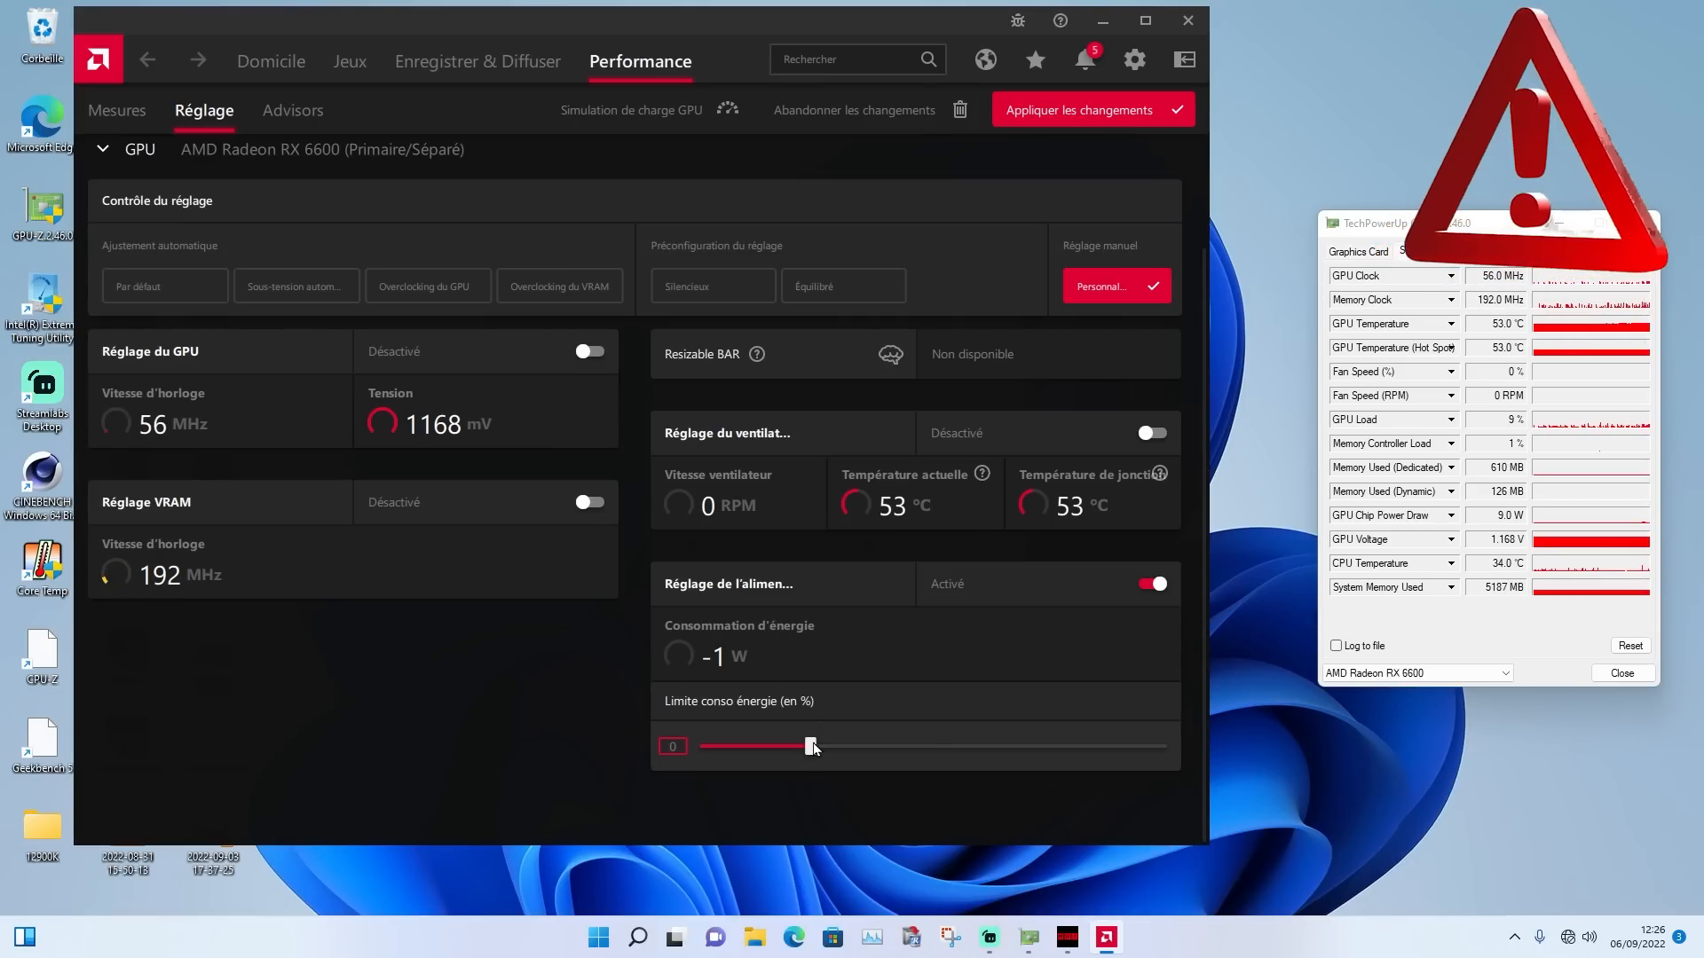
mouse_move(958, 743)
left_mouse_down()
mouse_move(1005, 746)
mouse_move(984, 746)
left_mouse_up()
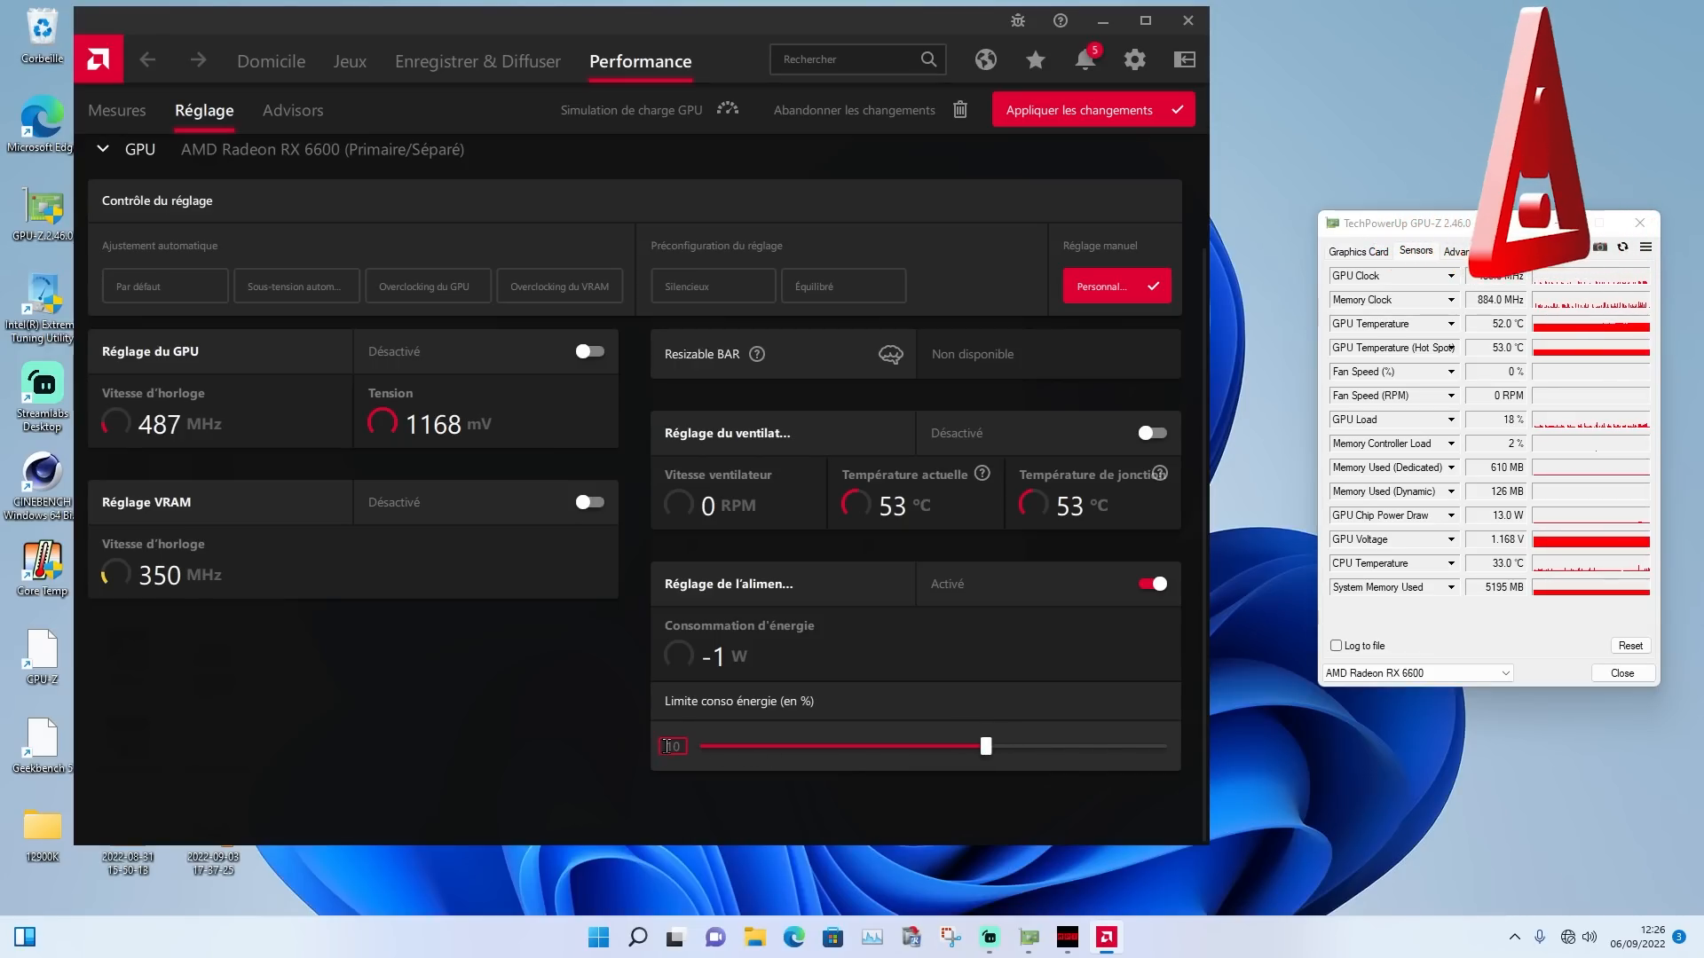
left_click_drag(683, 746, 663, 745)
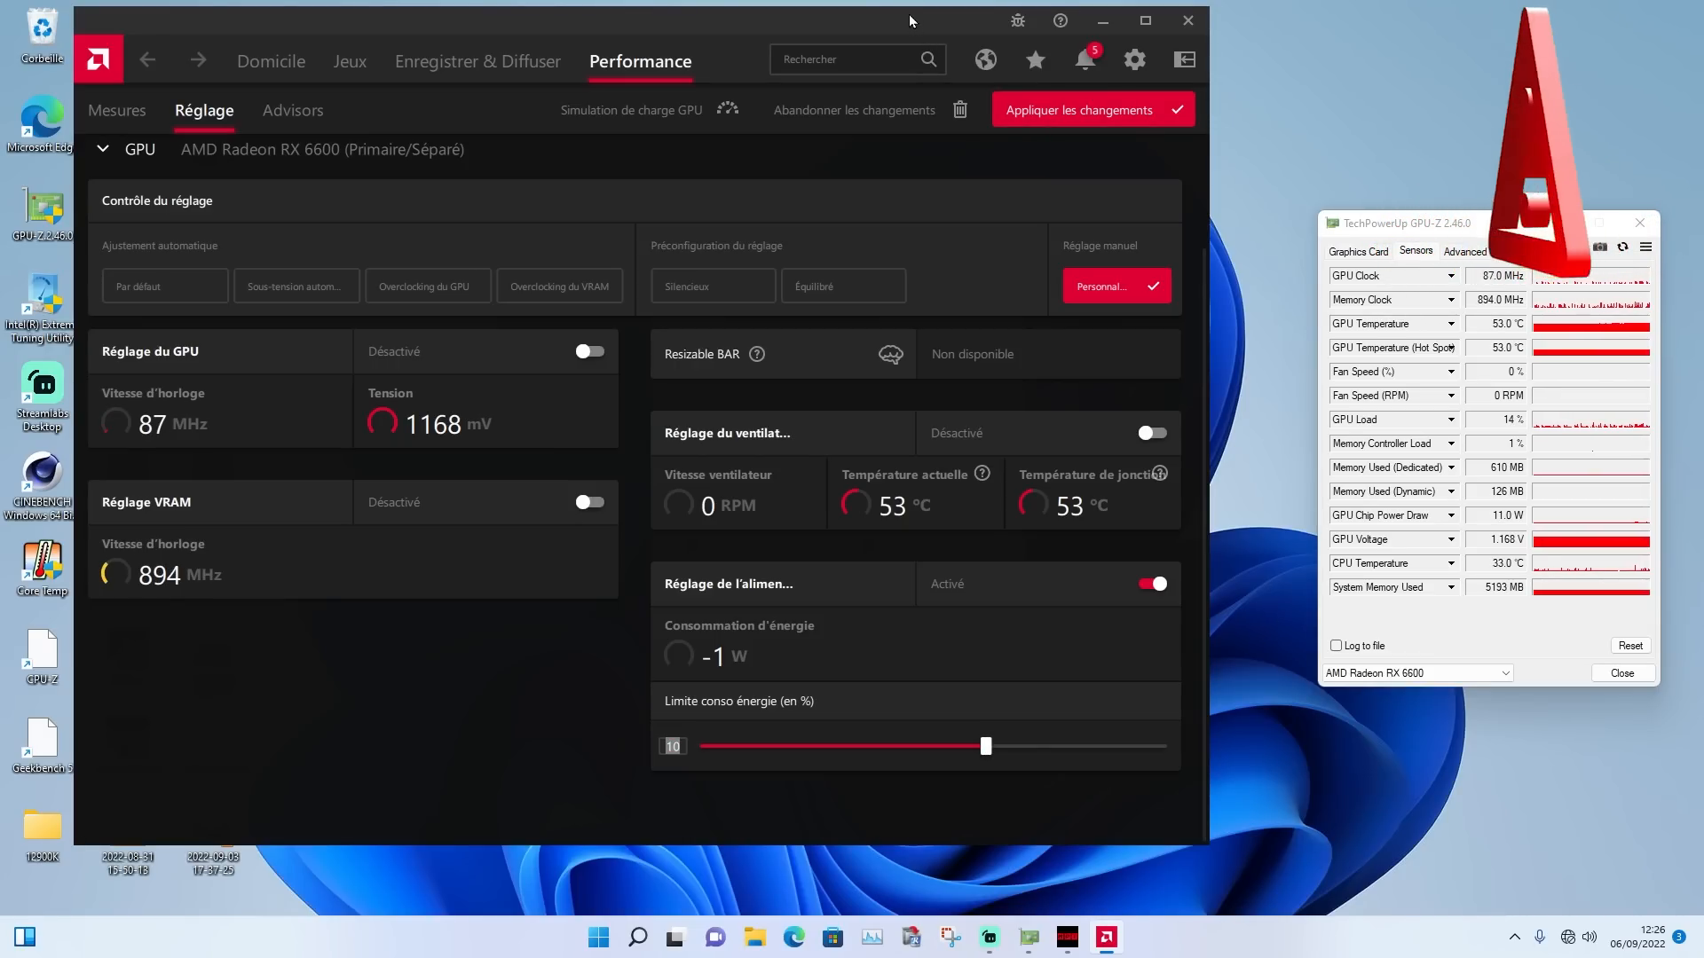
Switch to MorePowerTool, place it beside the Adrenalin window, and examine the GPU power limit in its power settings
left_click(1068, 937)
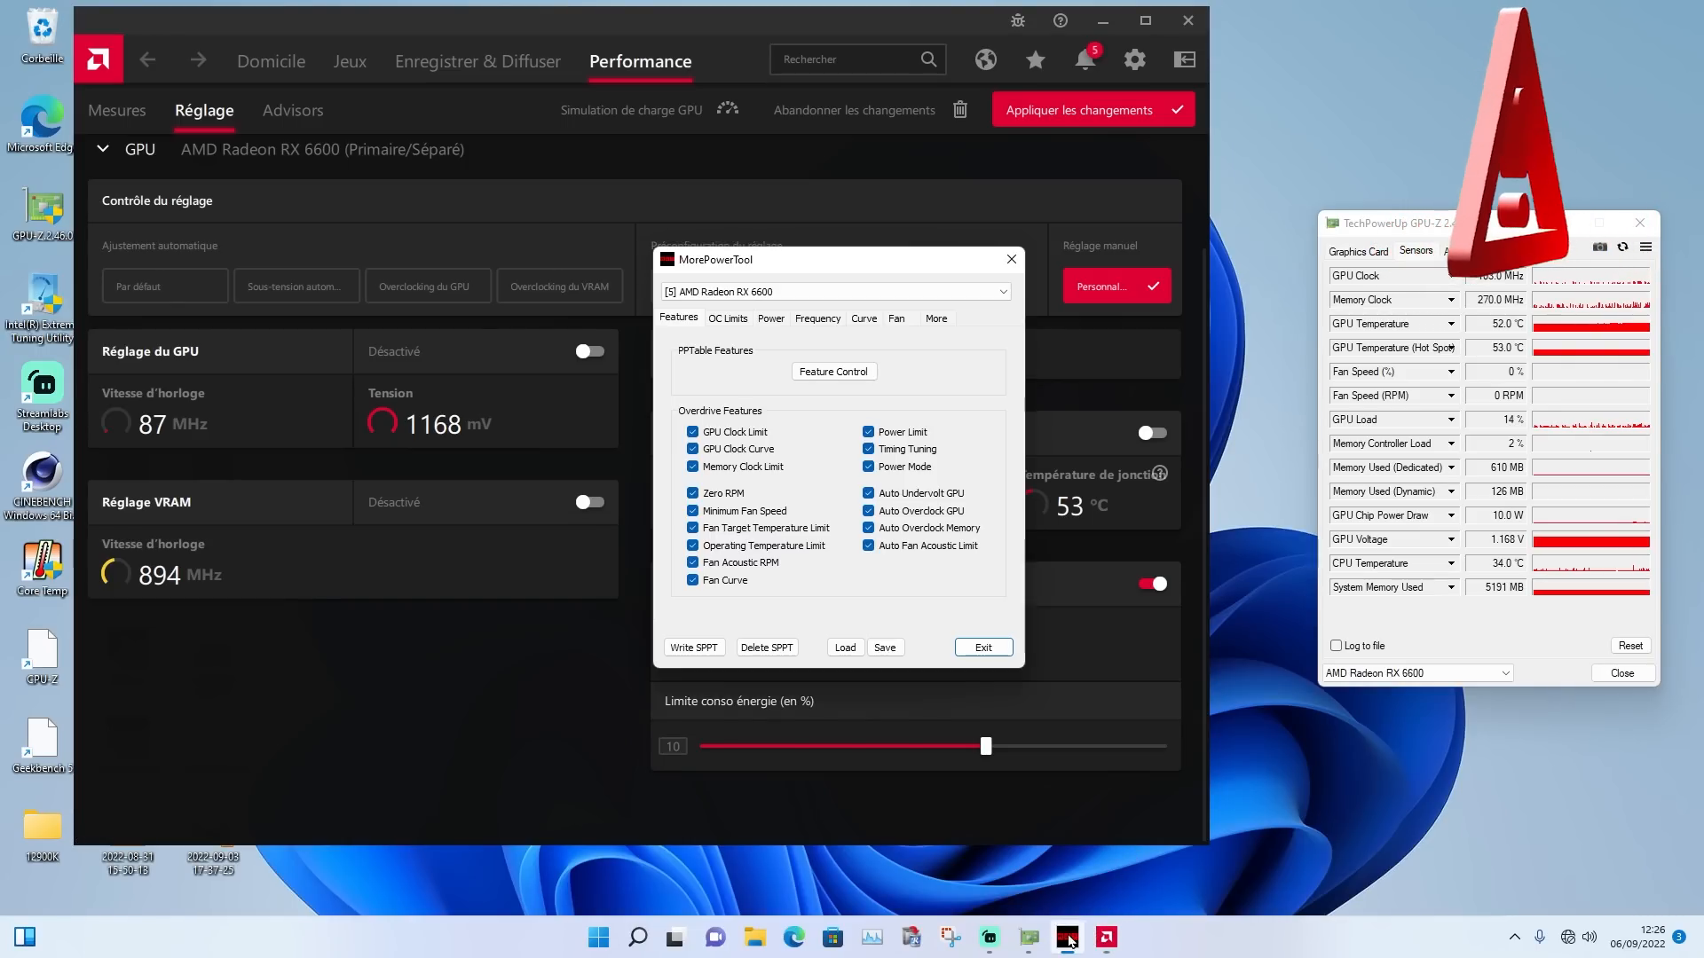
left_click_drag(825, 262, 1364, 245)
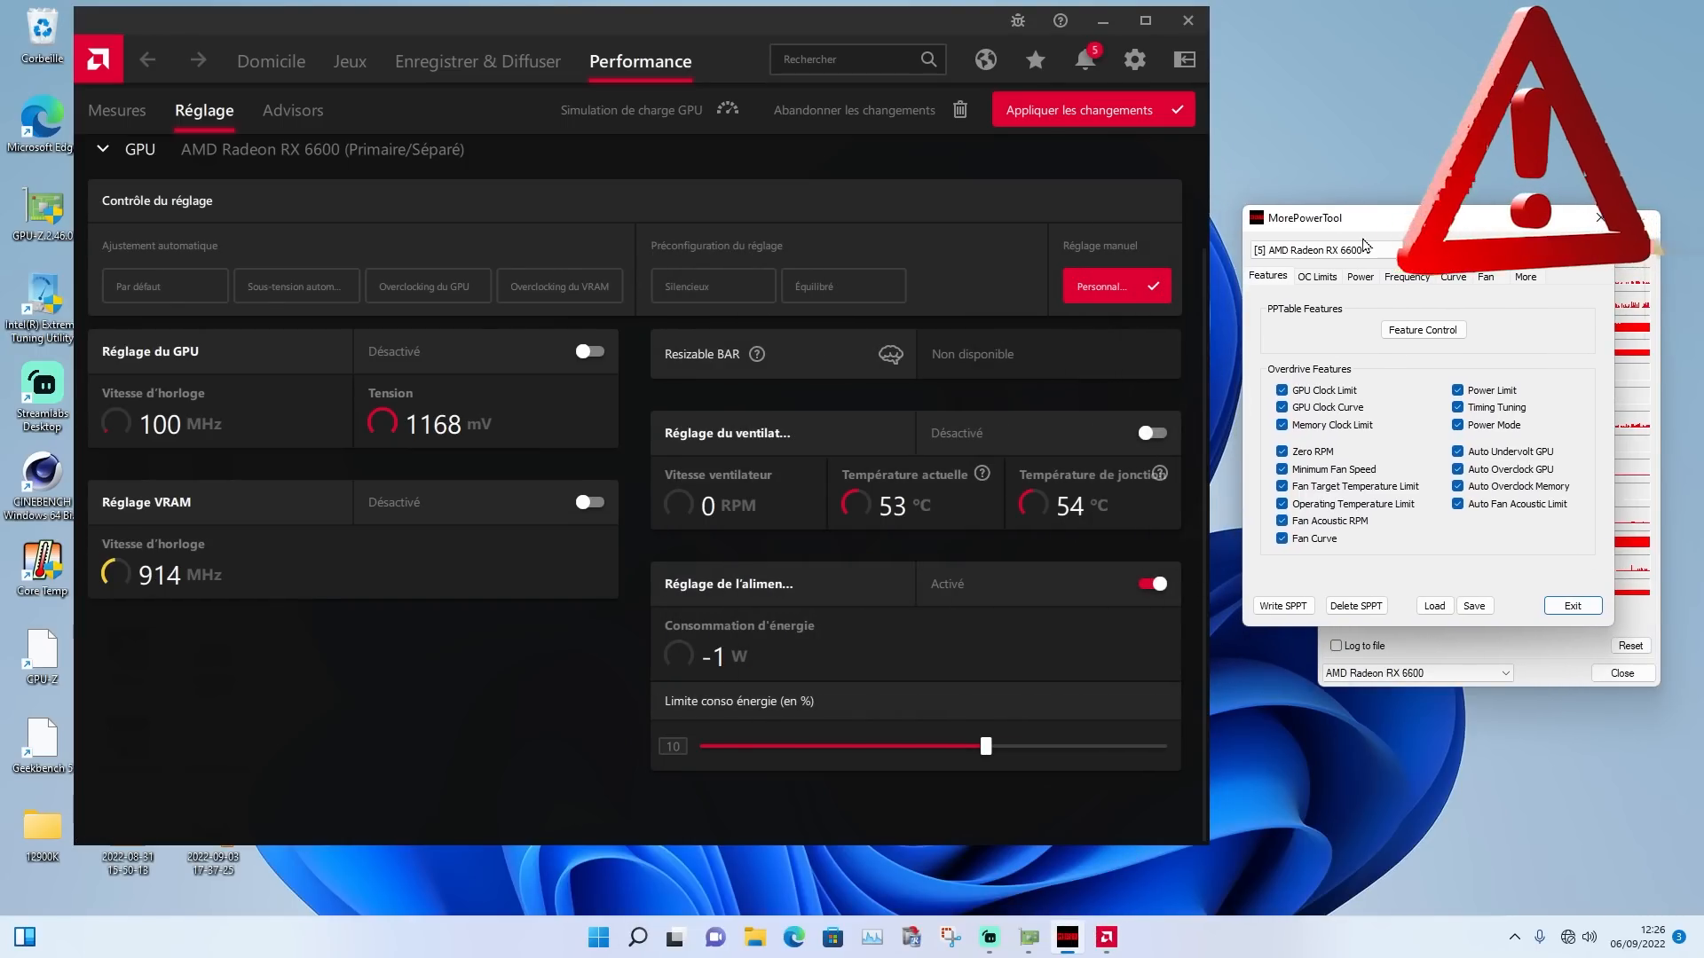
left_click(1358, 279)
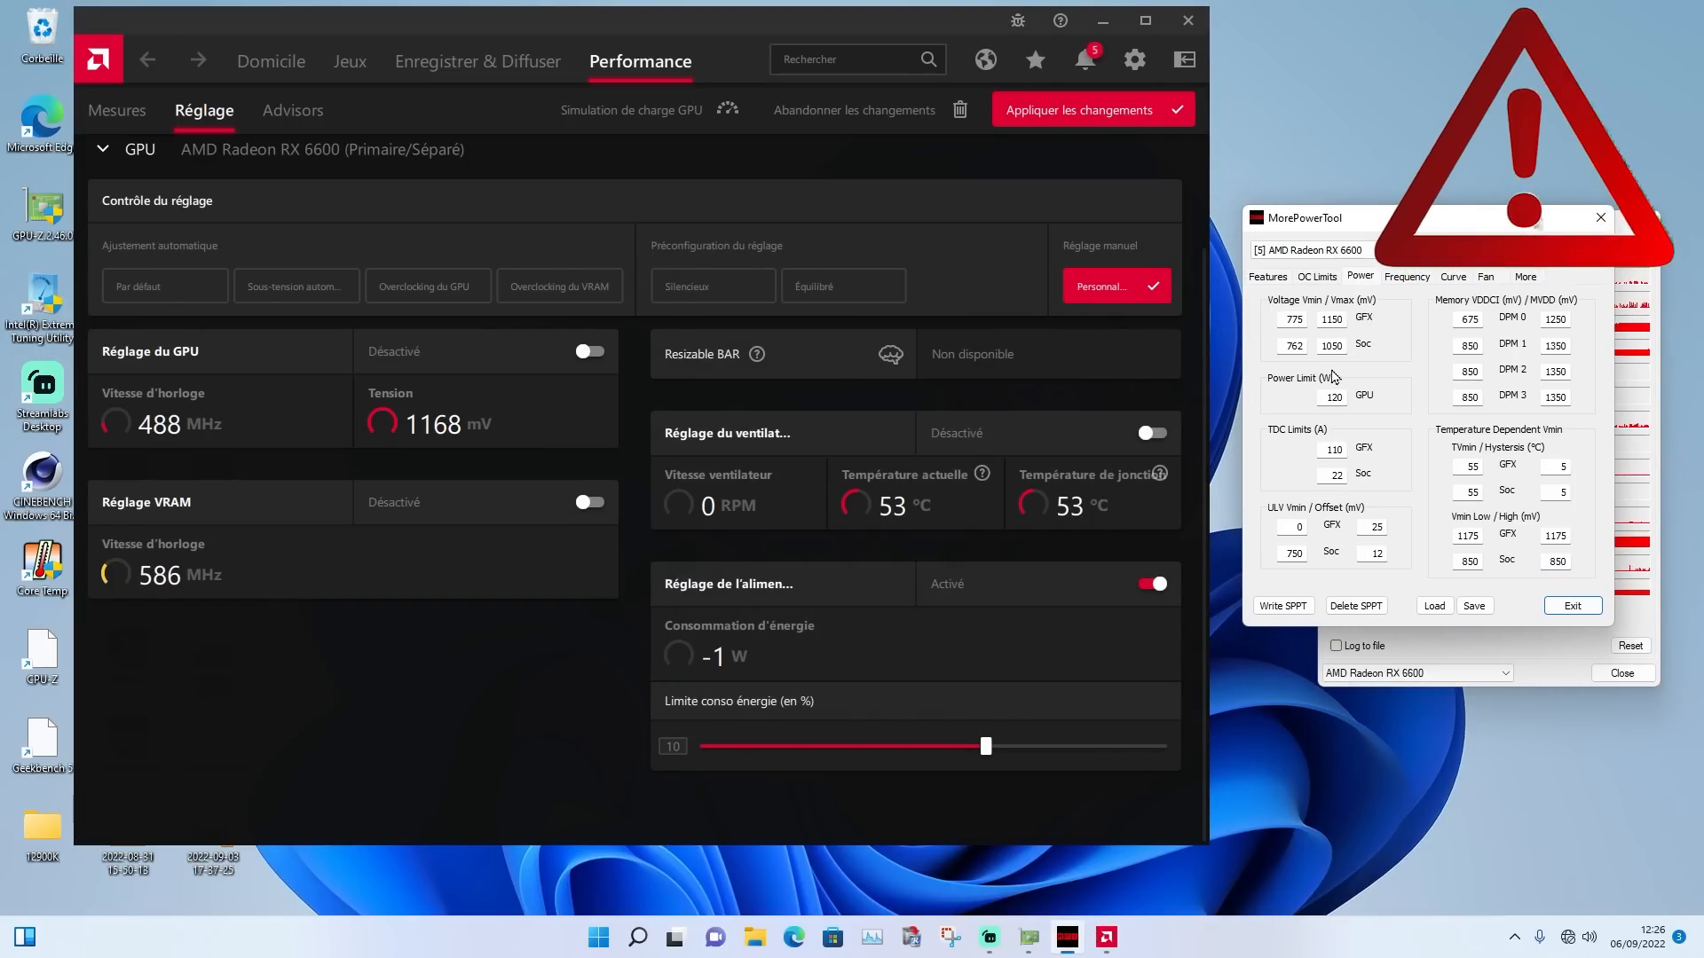
double_click(1343, 400)
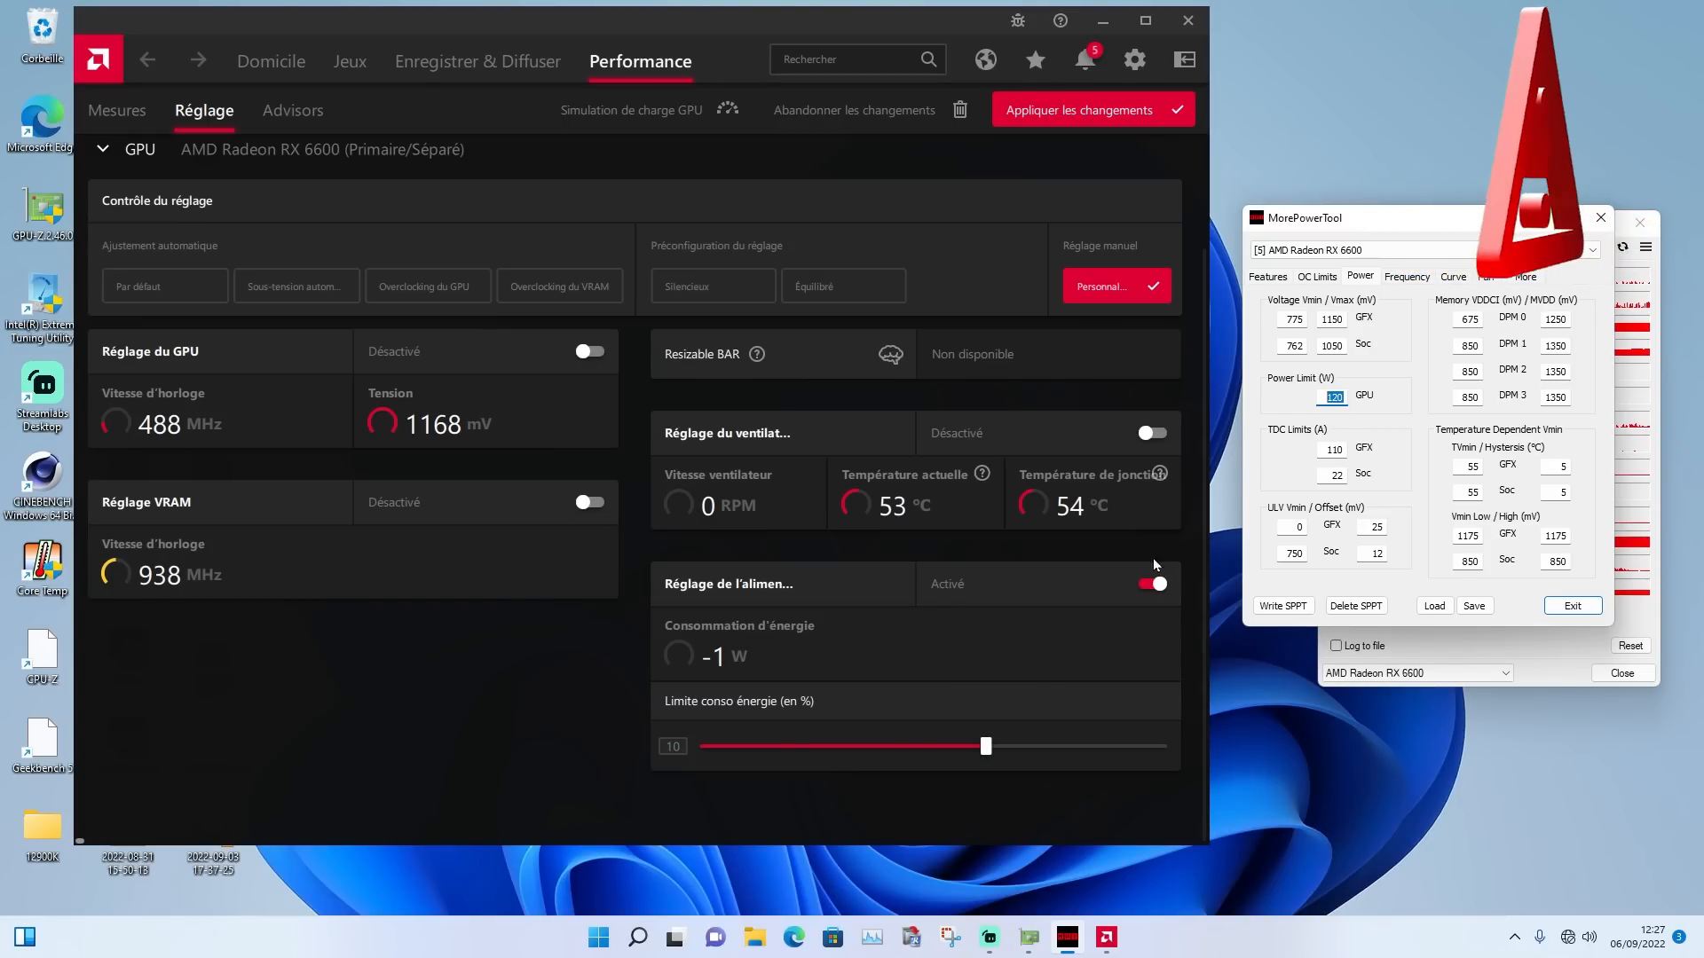
Raise Adrenalin's power consumption limit to 20 % and compare it with the GPU power limit in MorePowerTool
left_click(986, 746)
left_click_drag(985, 747, 1017, 748)
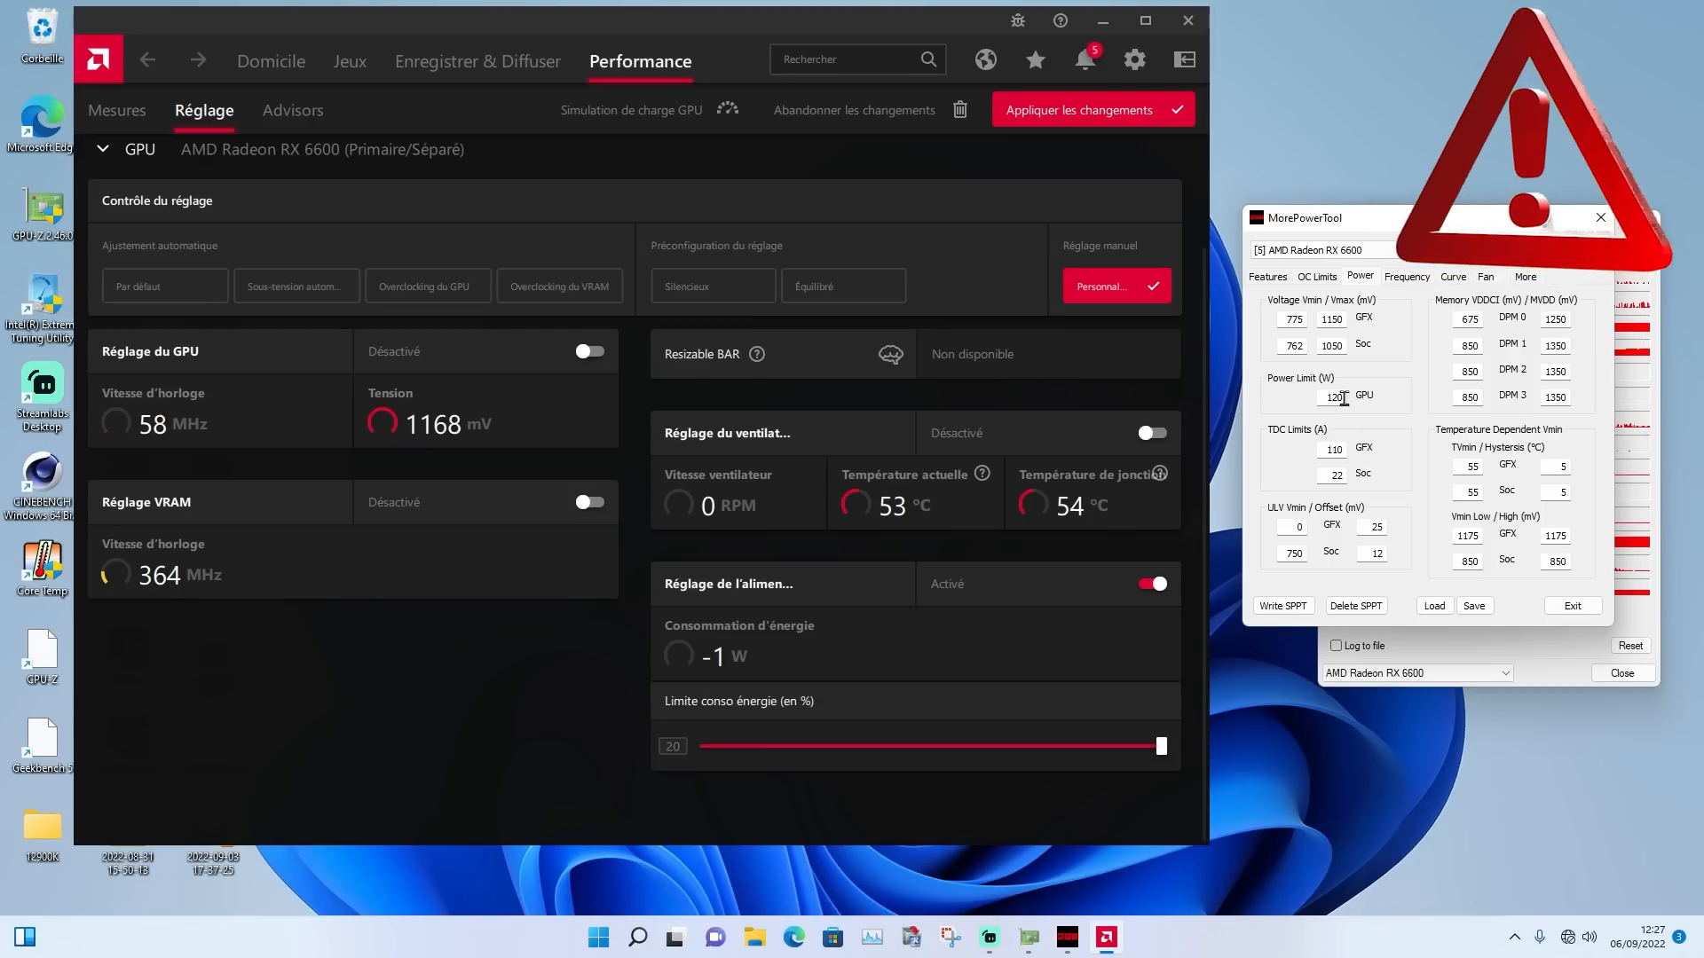
left_click_drag(1344, 399, 1328, 397)
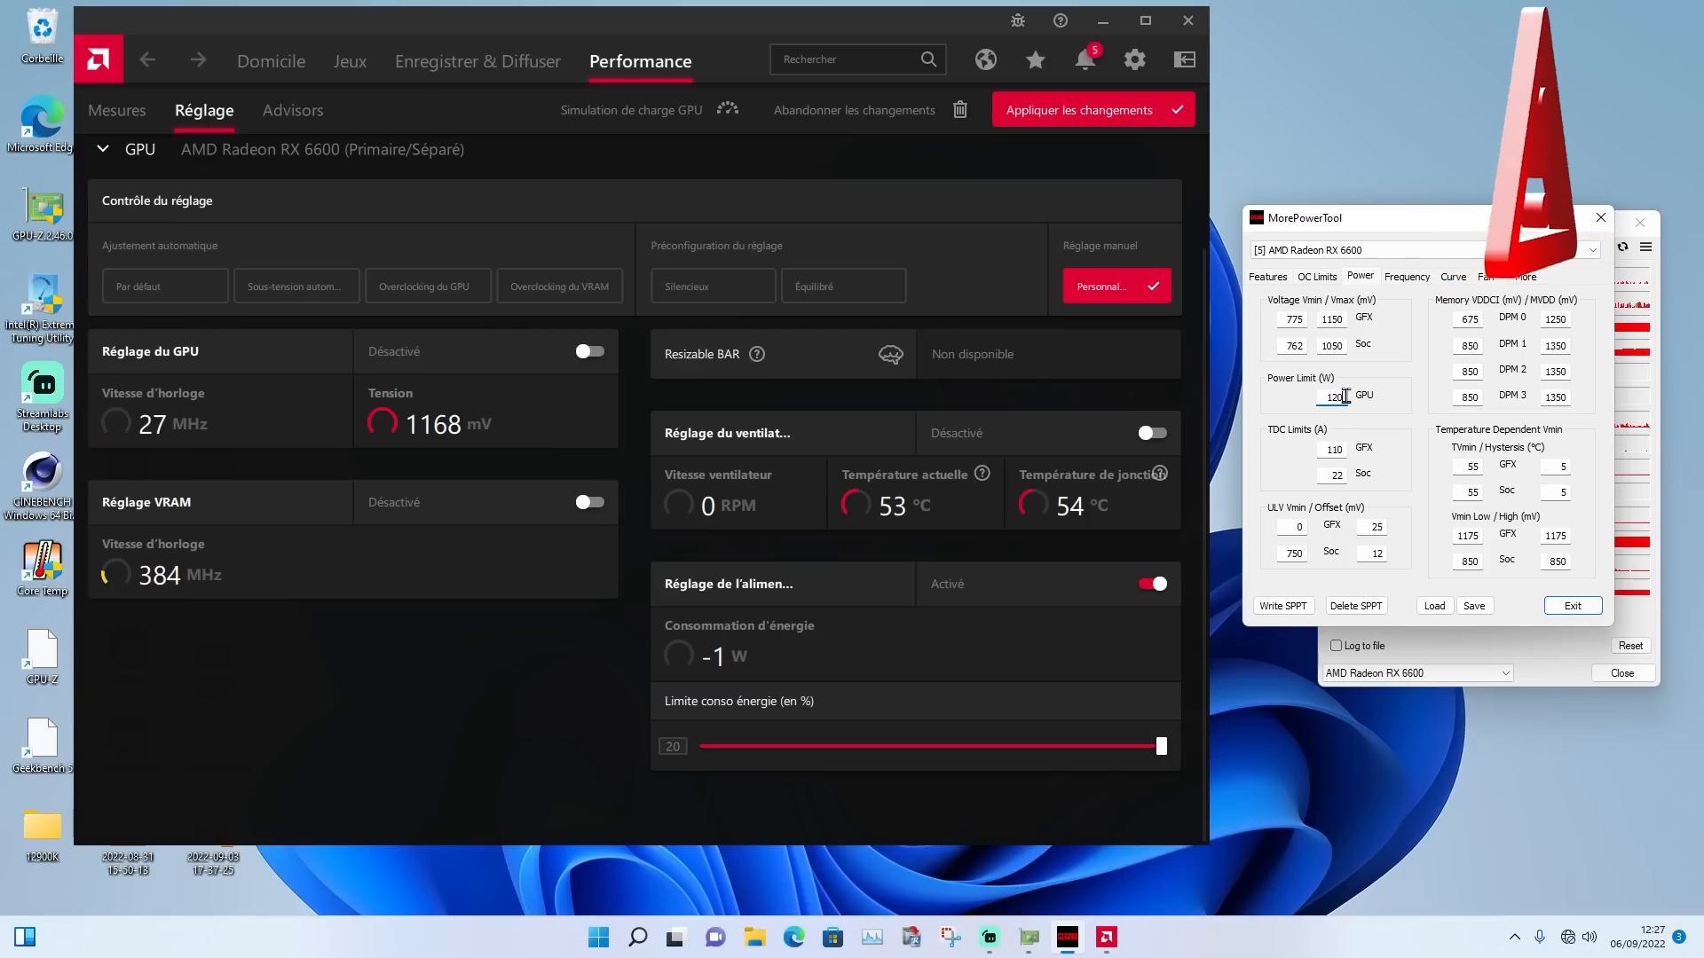
Lower Adrenalin's power consumption limit to 0 % and compare it with the GPU power limit in MorePowerTool
left_click_drag(1344, 396, 1323, 398)
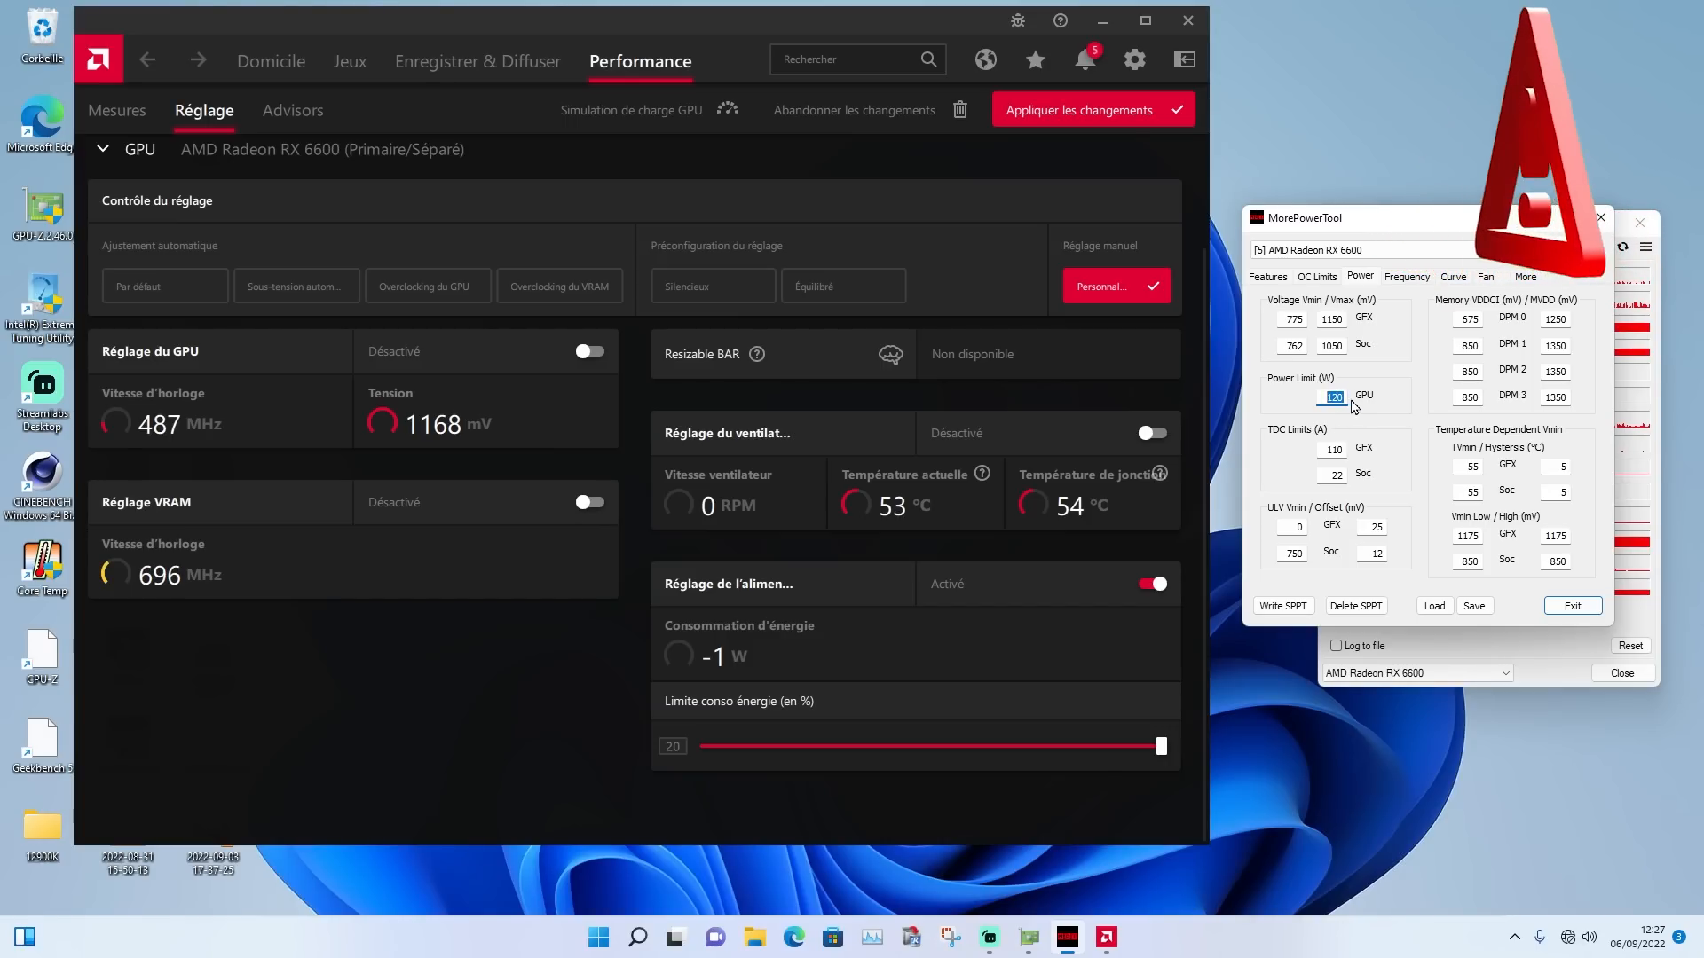
left_click(1341, 398)
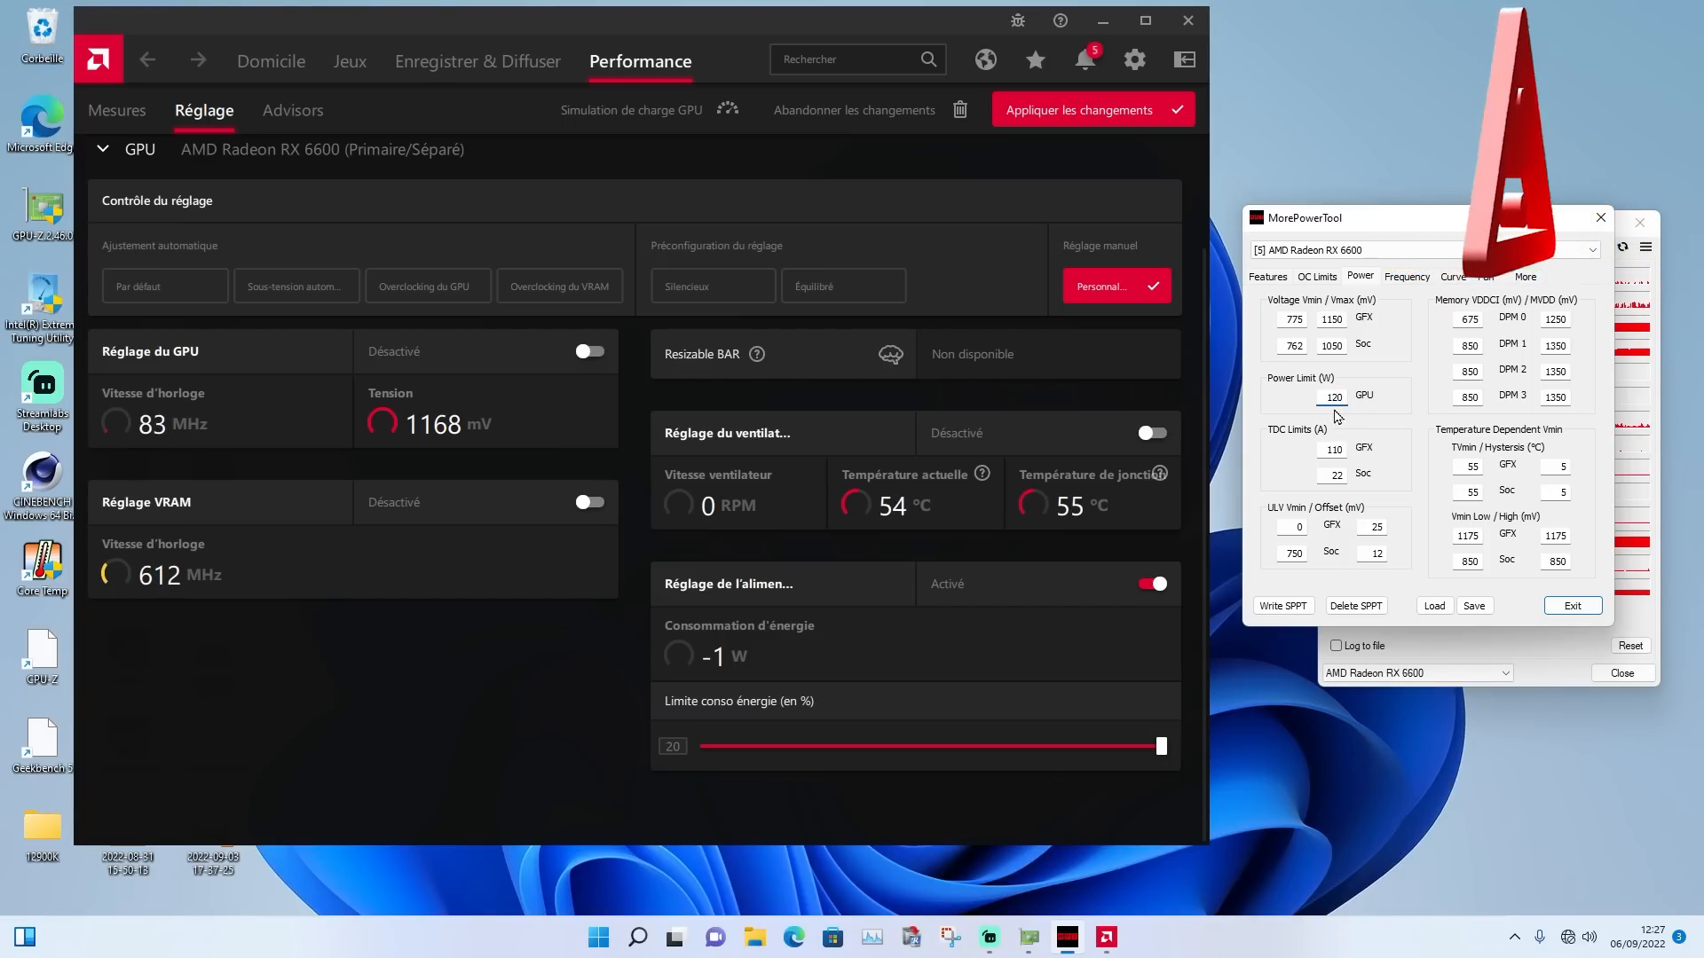
left_click_drag(1161, 747, 824, 754)
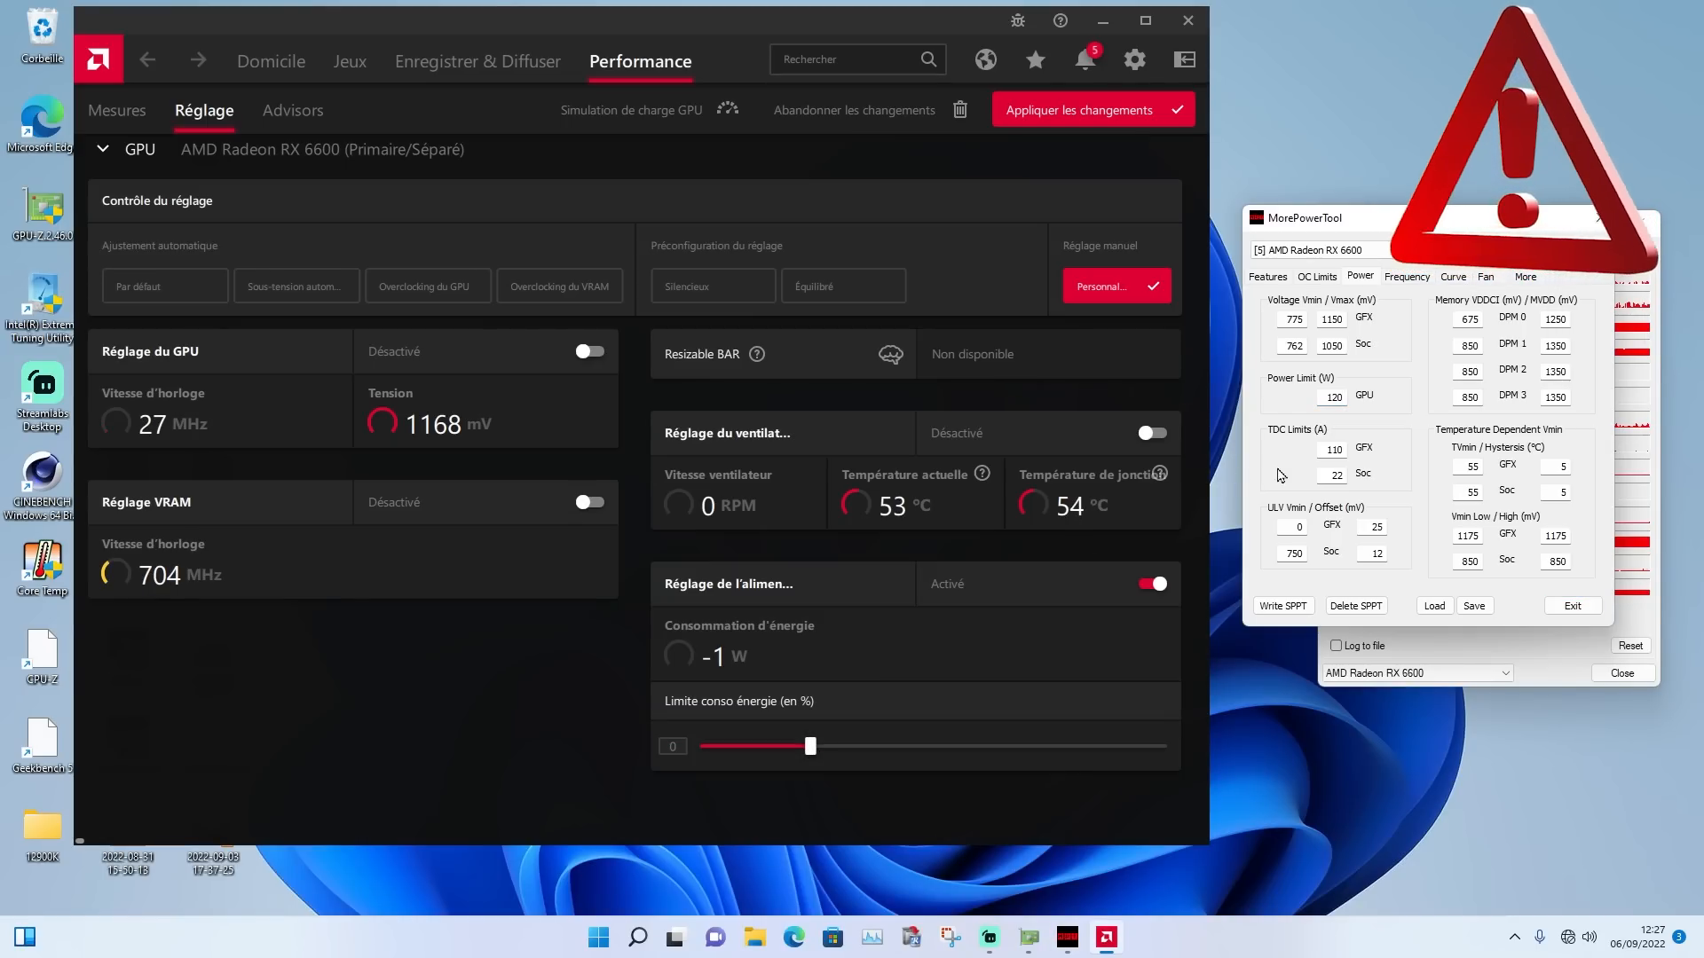
double_click(1331, 398)
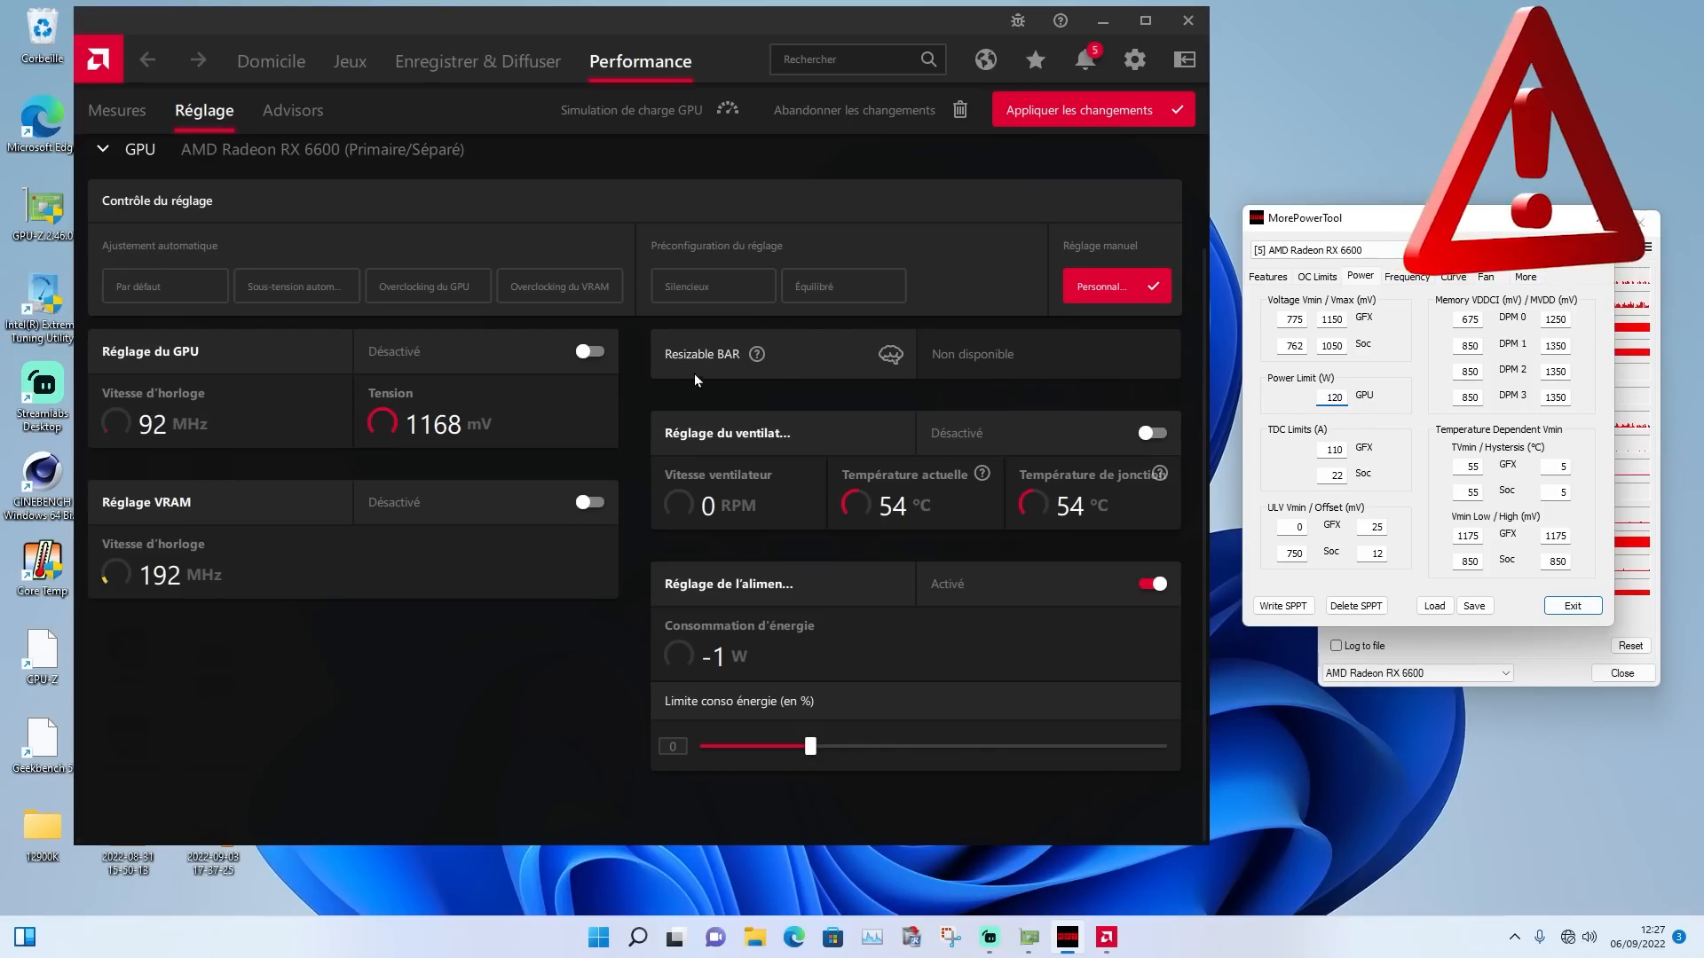
Enable fan tuning with advanced control and raise all fan curve points to 100 %
left_click(1153, 433)
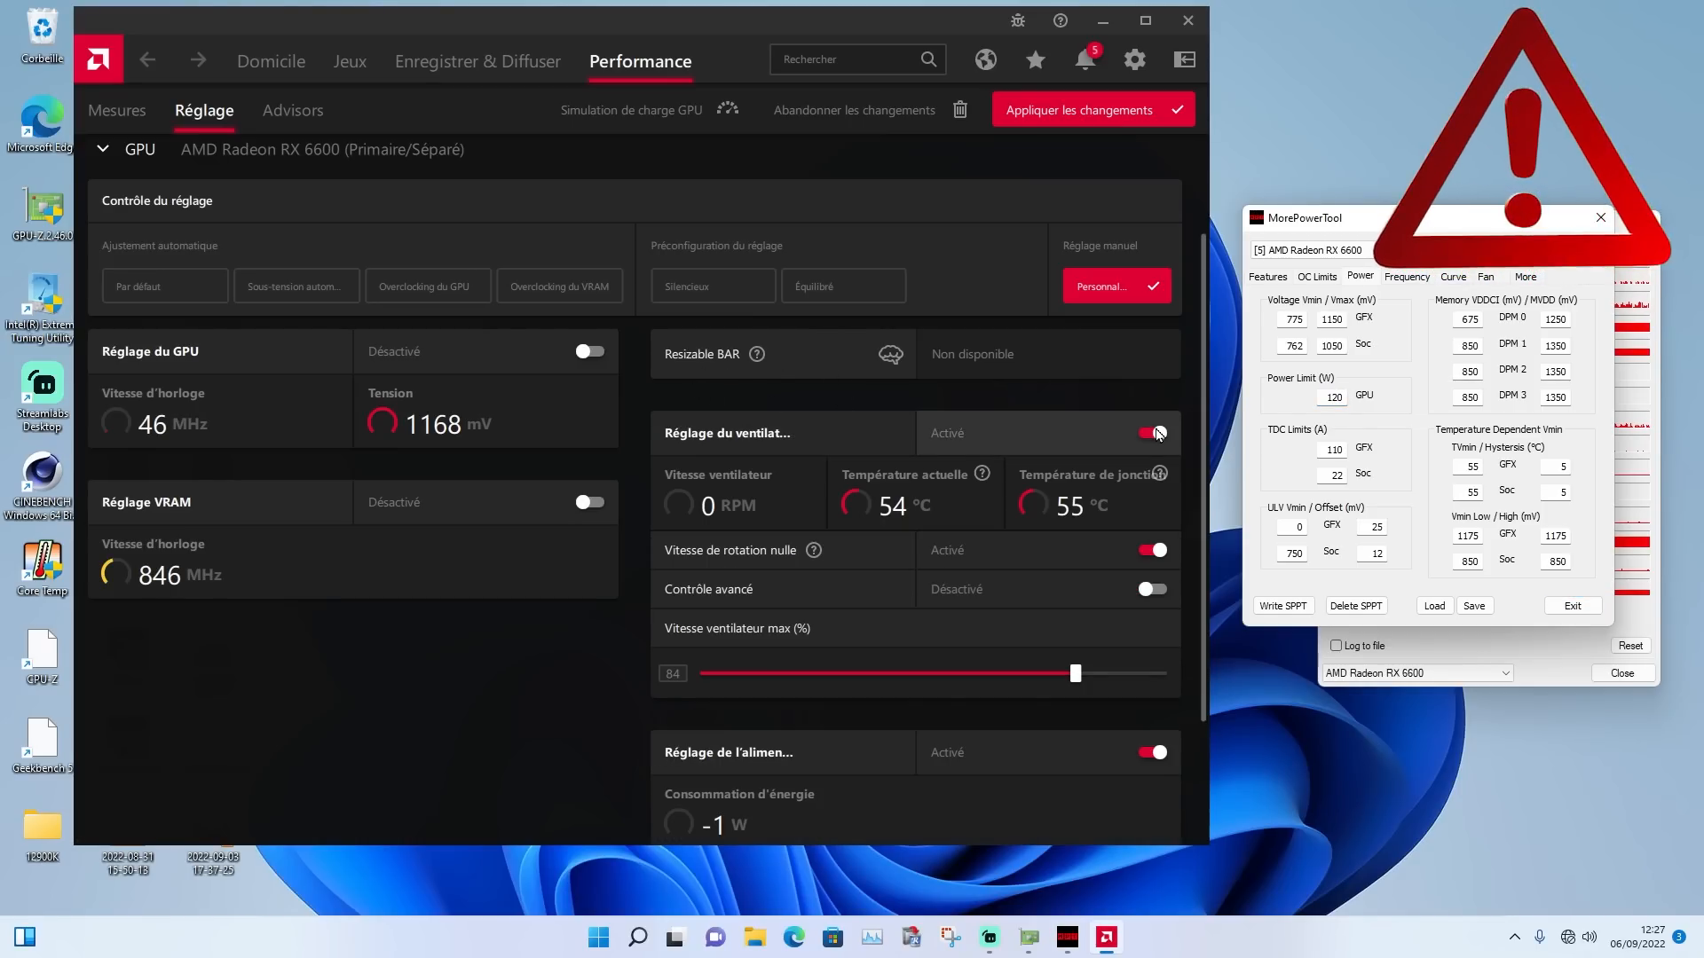
scroll(925, 481, "down", 3)
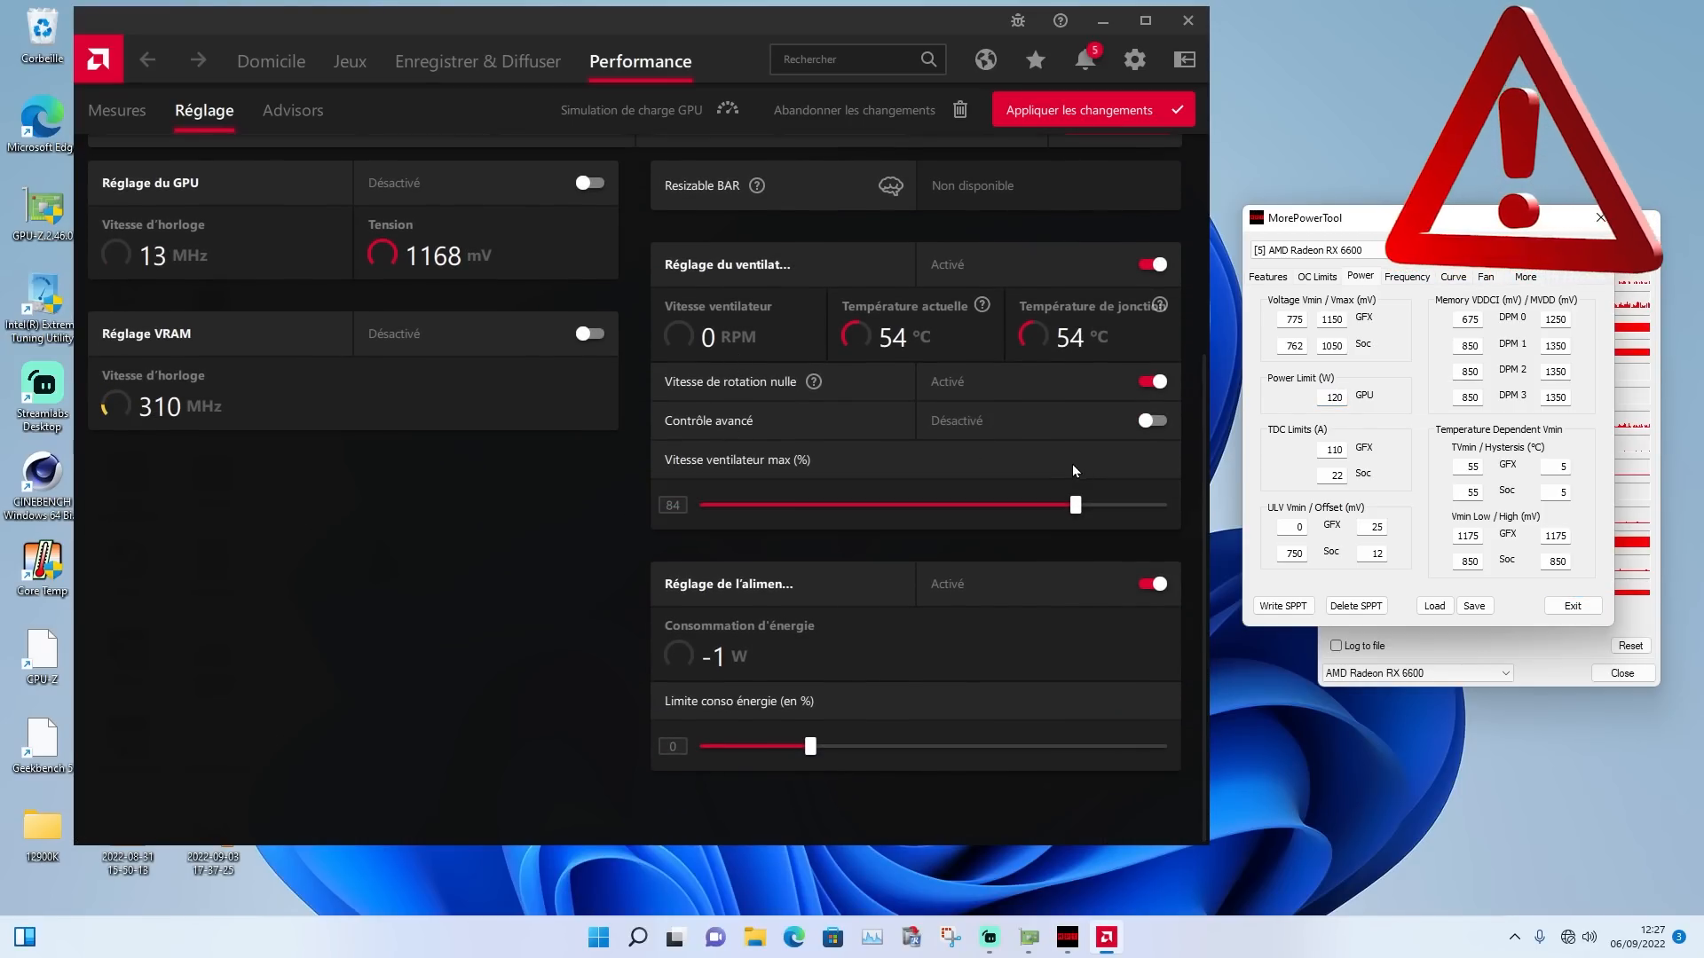
left_click(1152, 421)
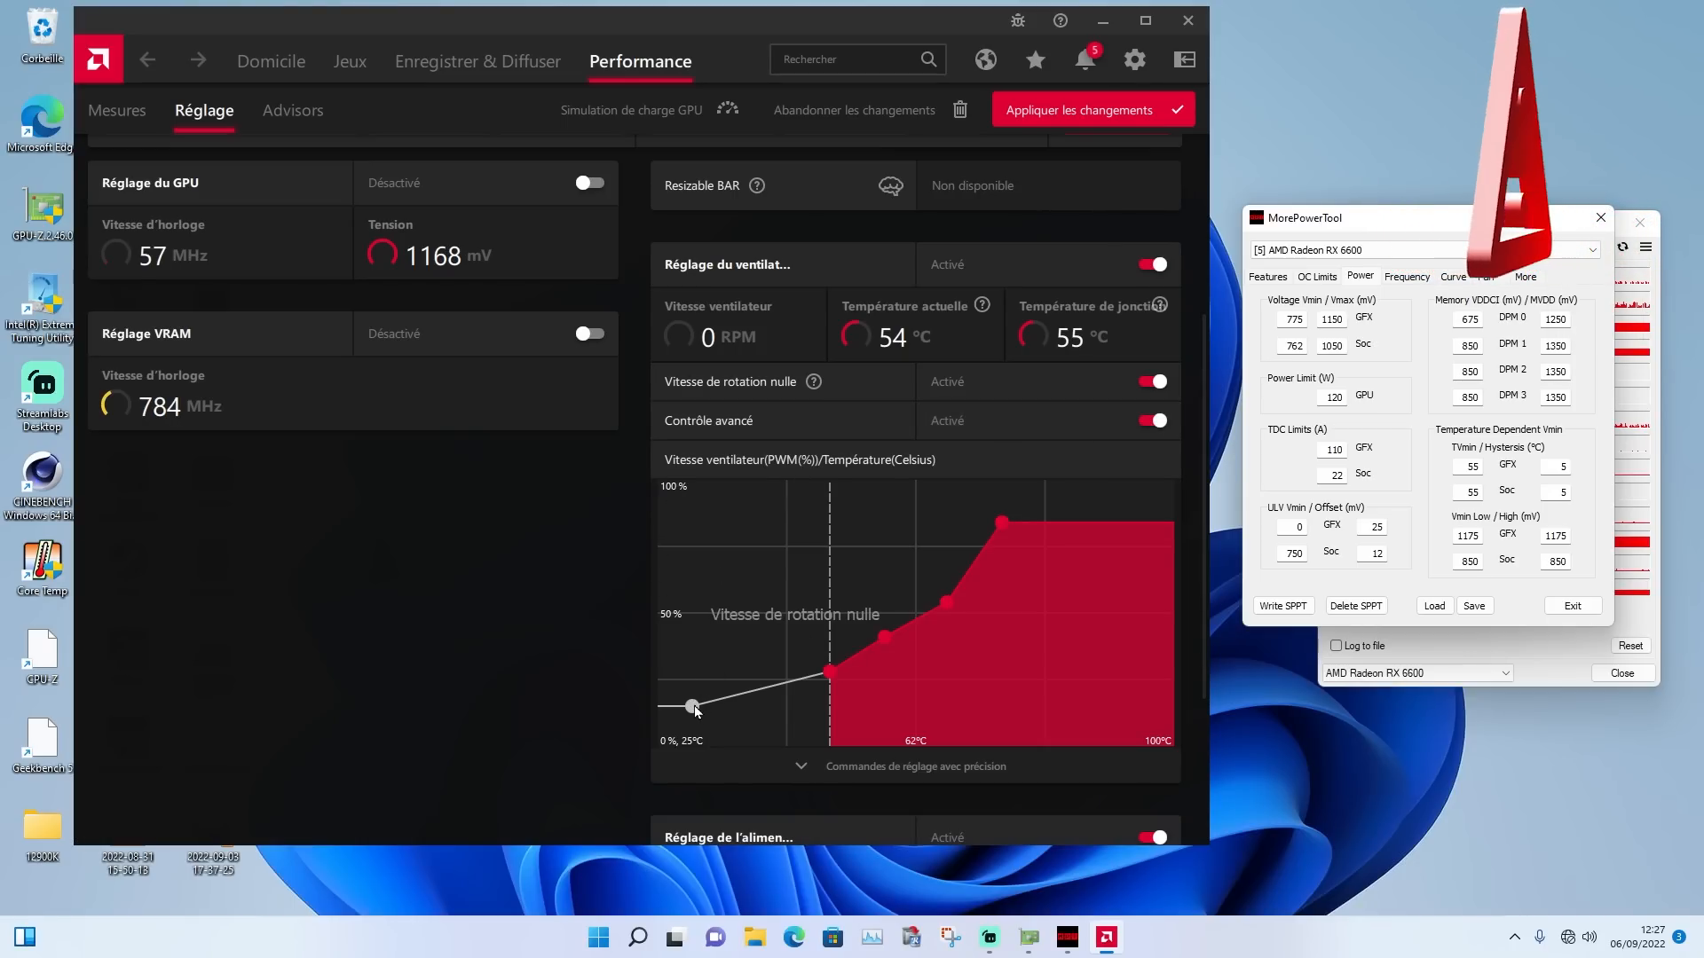
left_click_drag(695, 710, 715, 482)
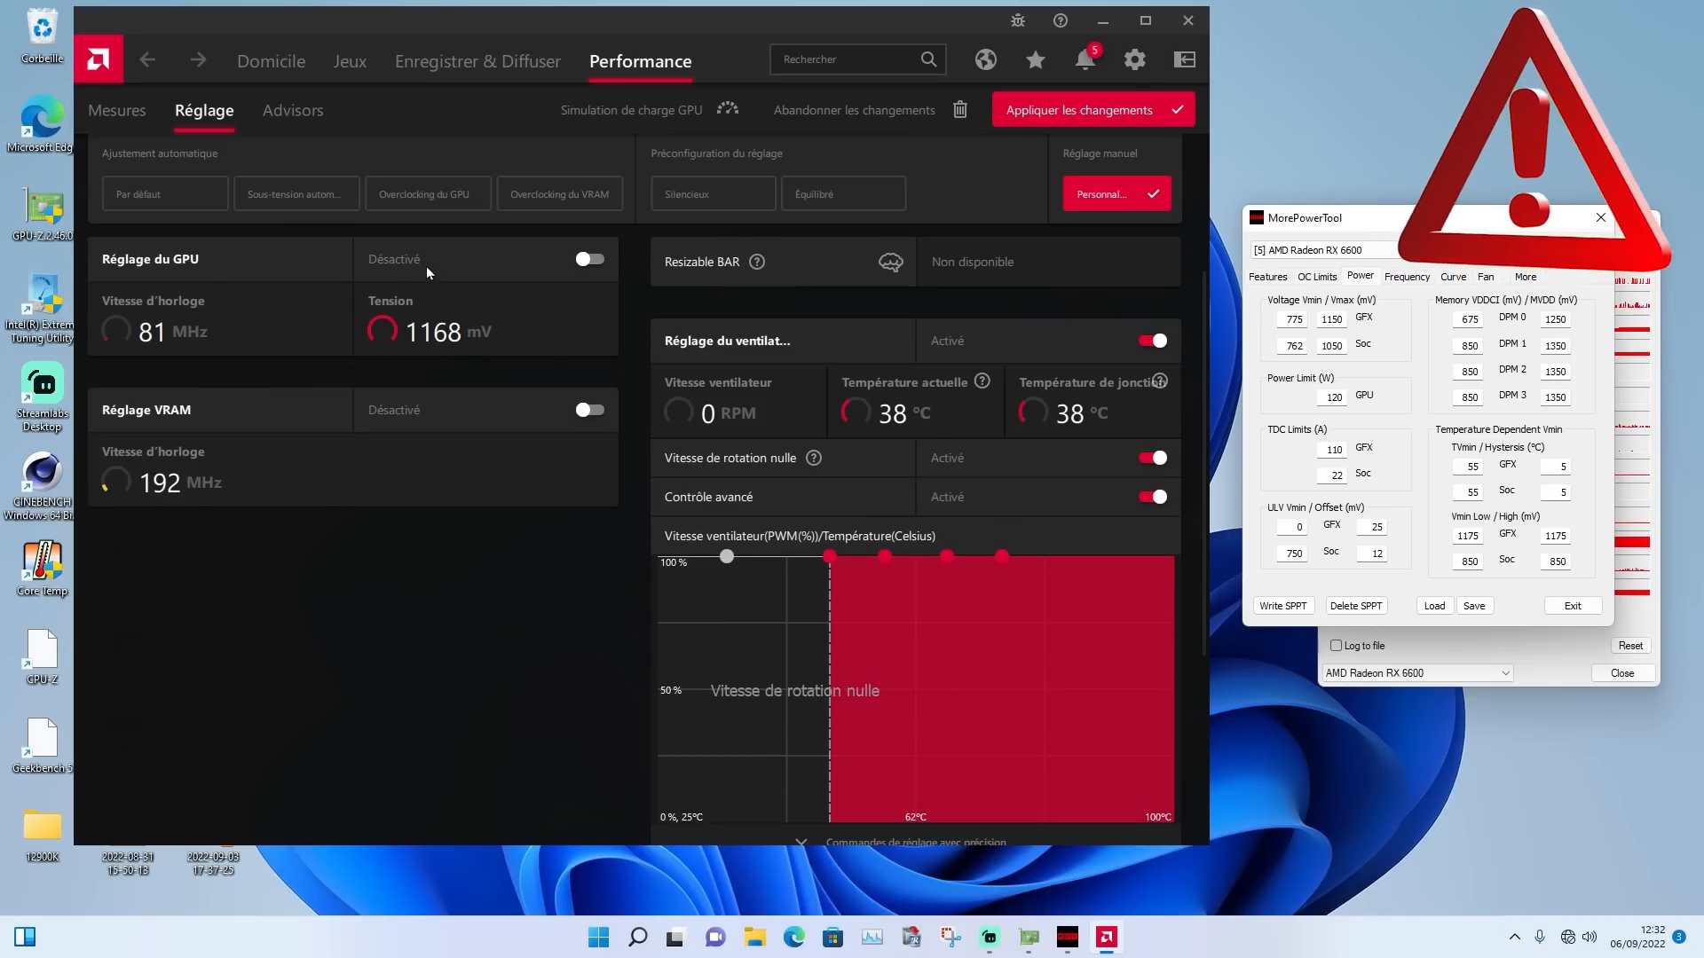
Enable GPU tuning with advanced control, set the maximum frequency to 2800 MHz, and check the Soc Vmin setting in MorePowerTool
left_click(587, 259)
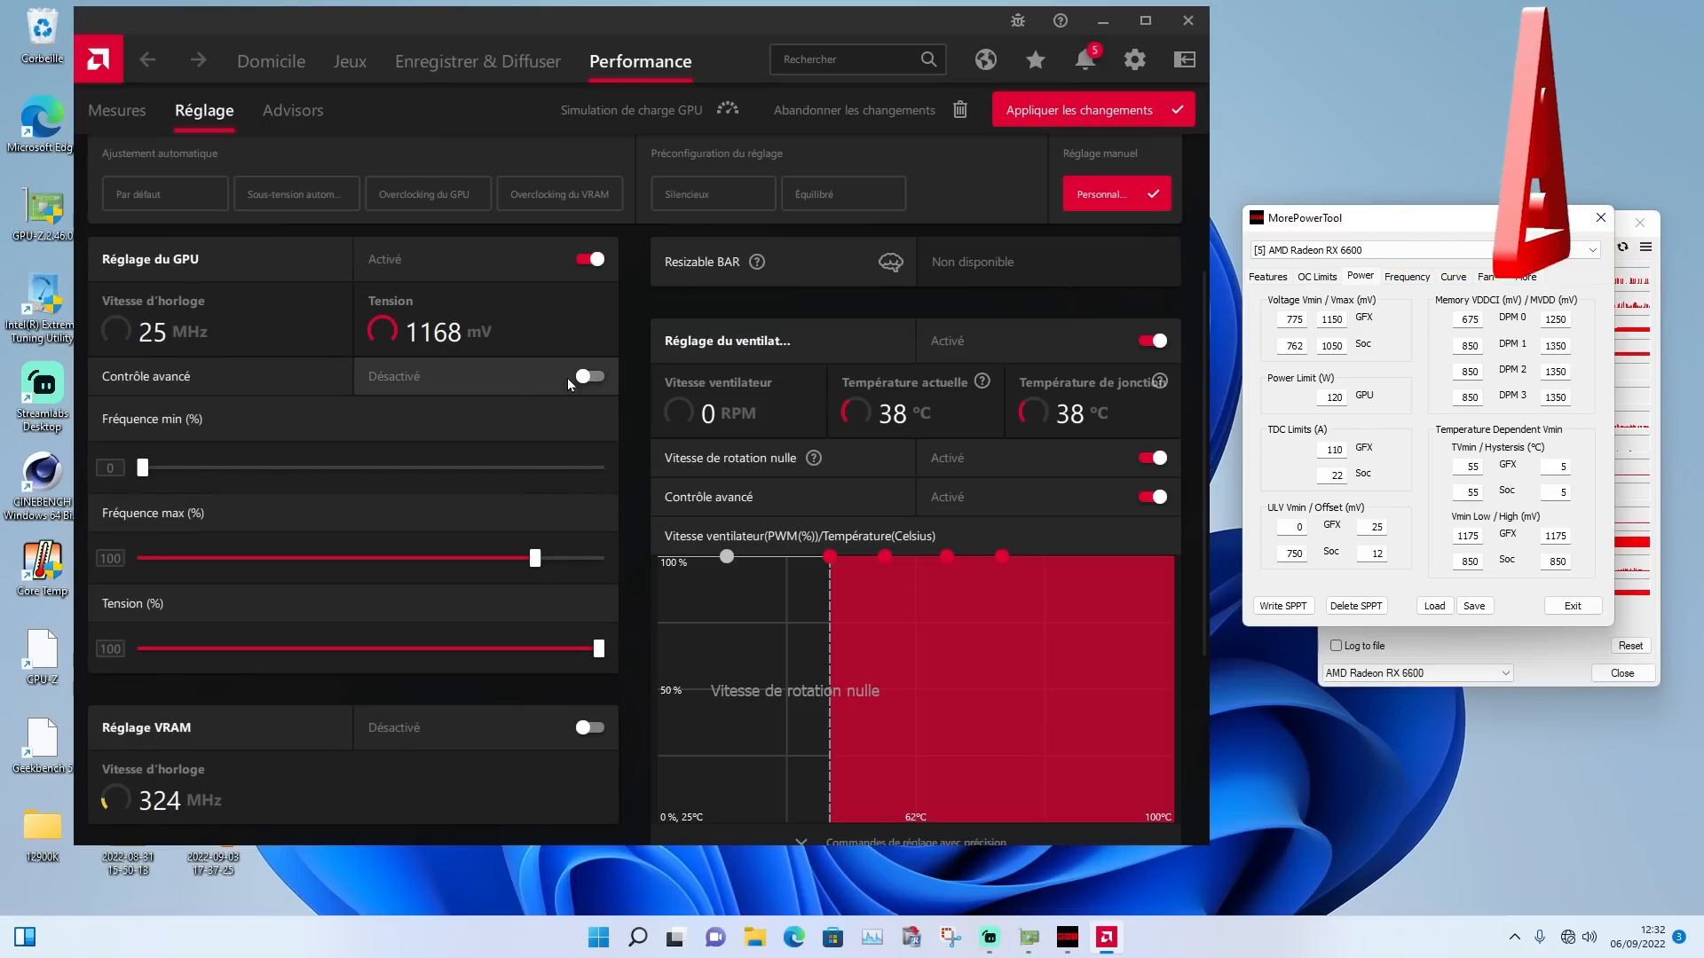
left_click(589, 376)
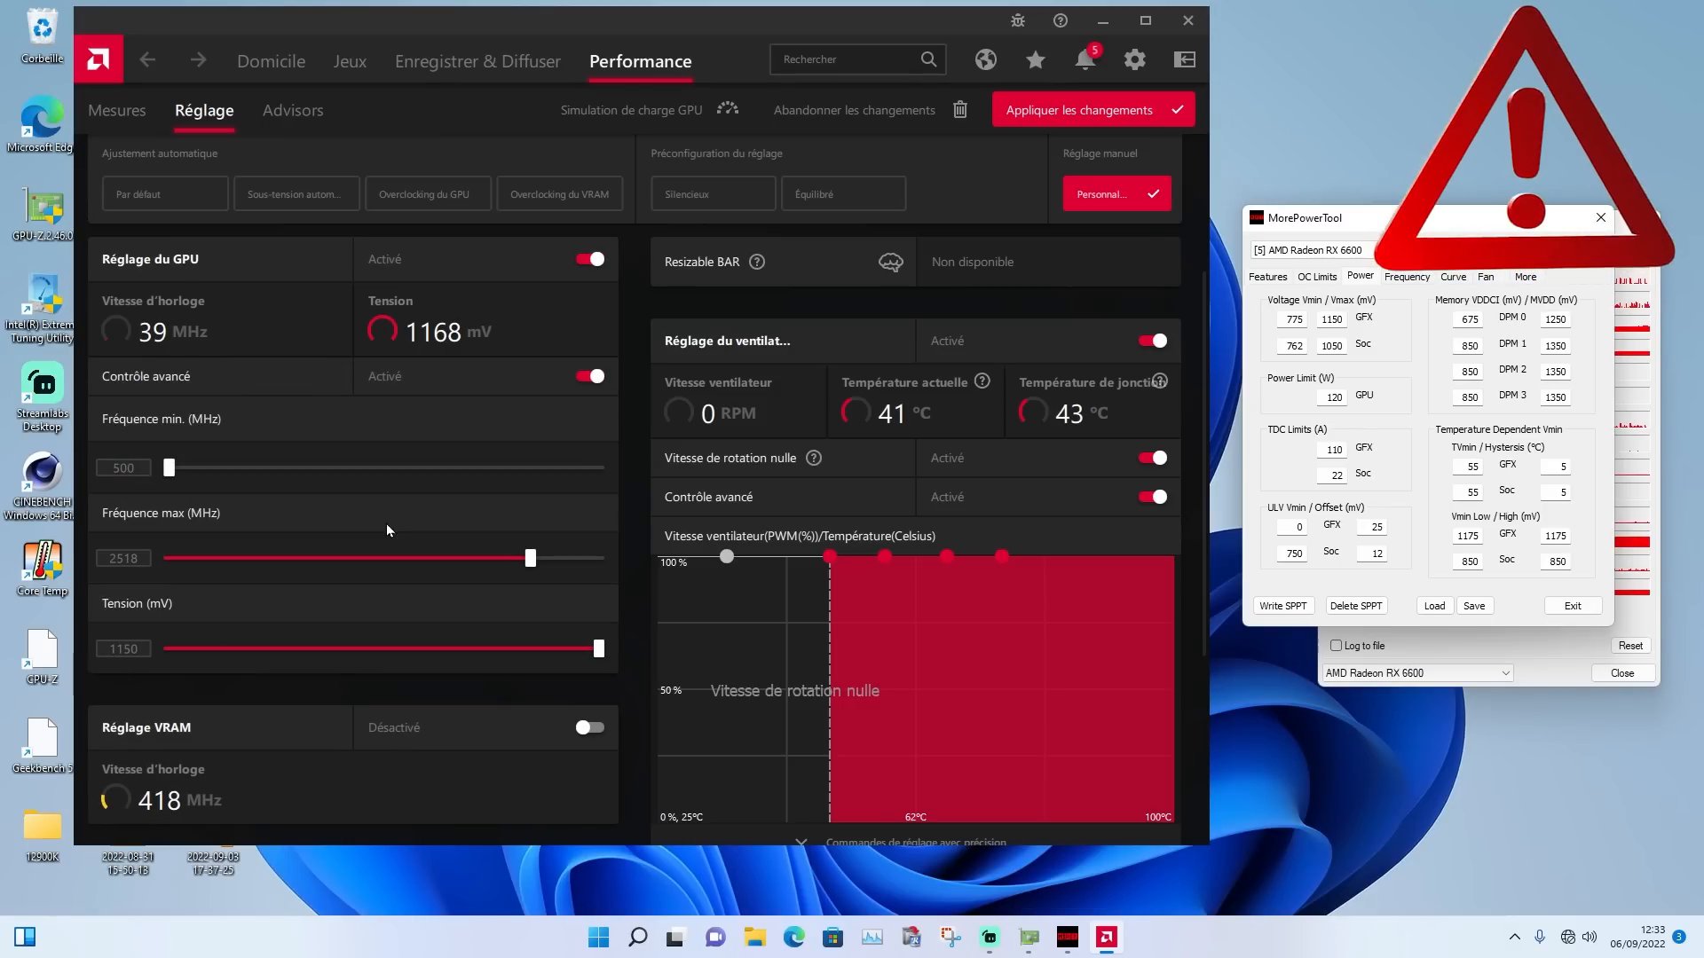
left_click(122, 562)
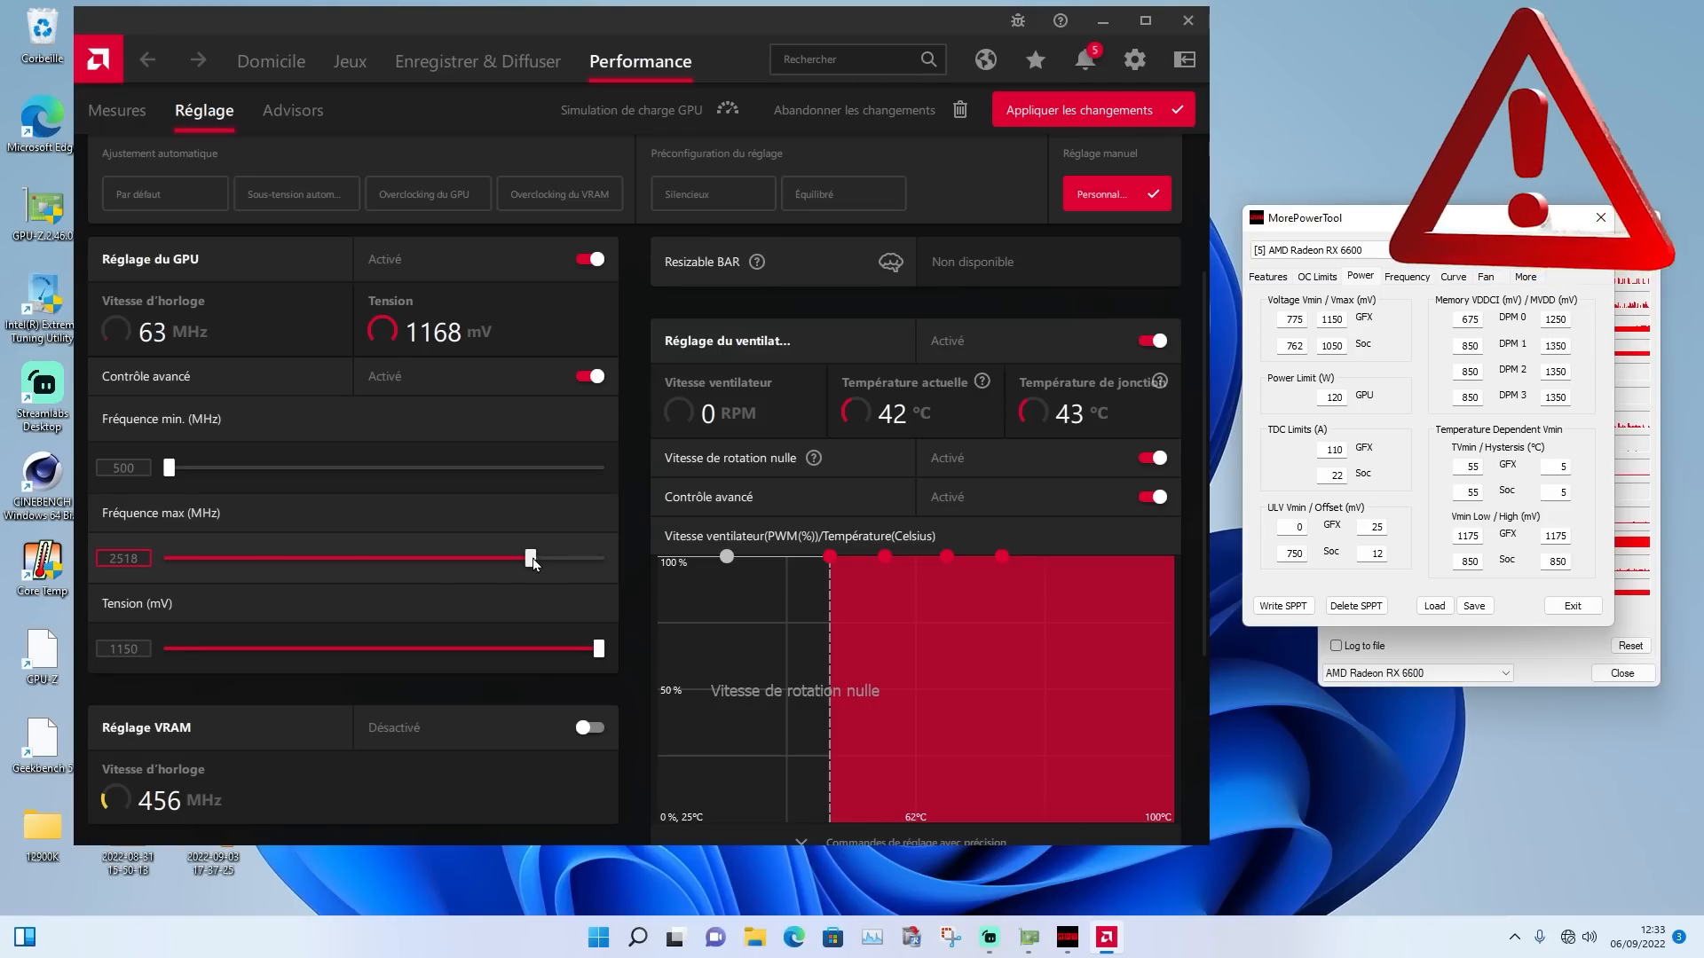
left_click_drag(548, 561, 577, 561)
left_click_drag(578, 560, 581, 560)
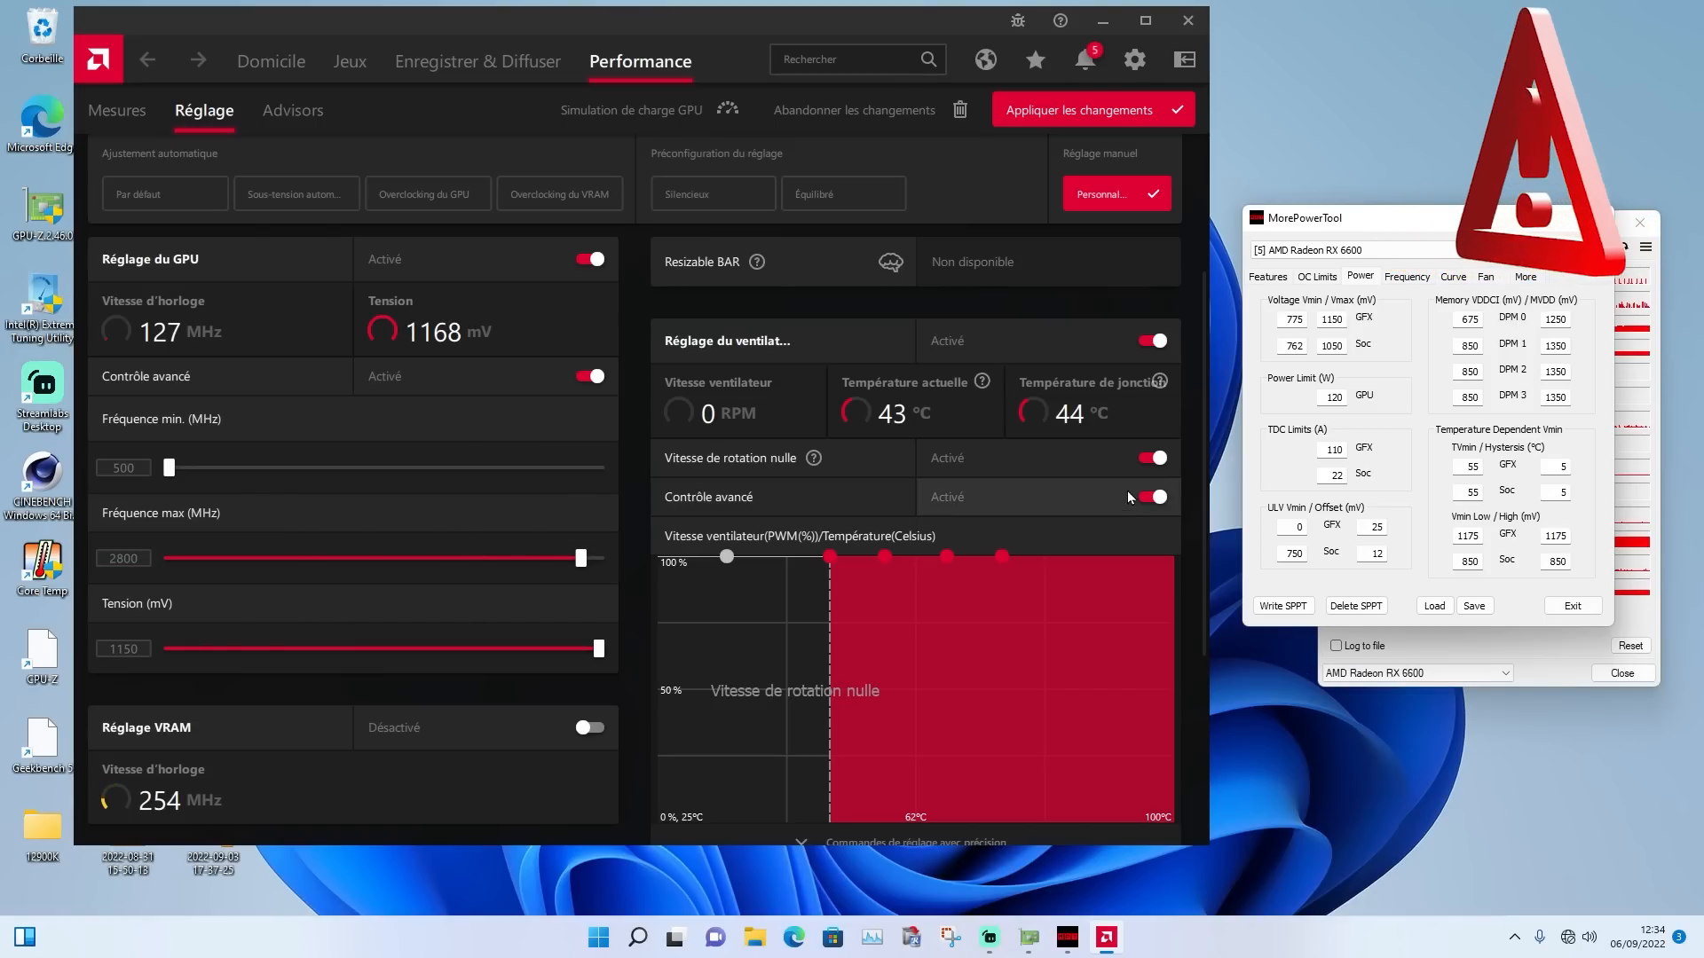
double_click(1462, 536)
double_click(1467, 559)
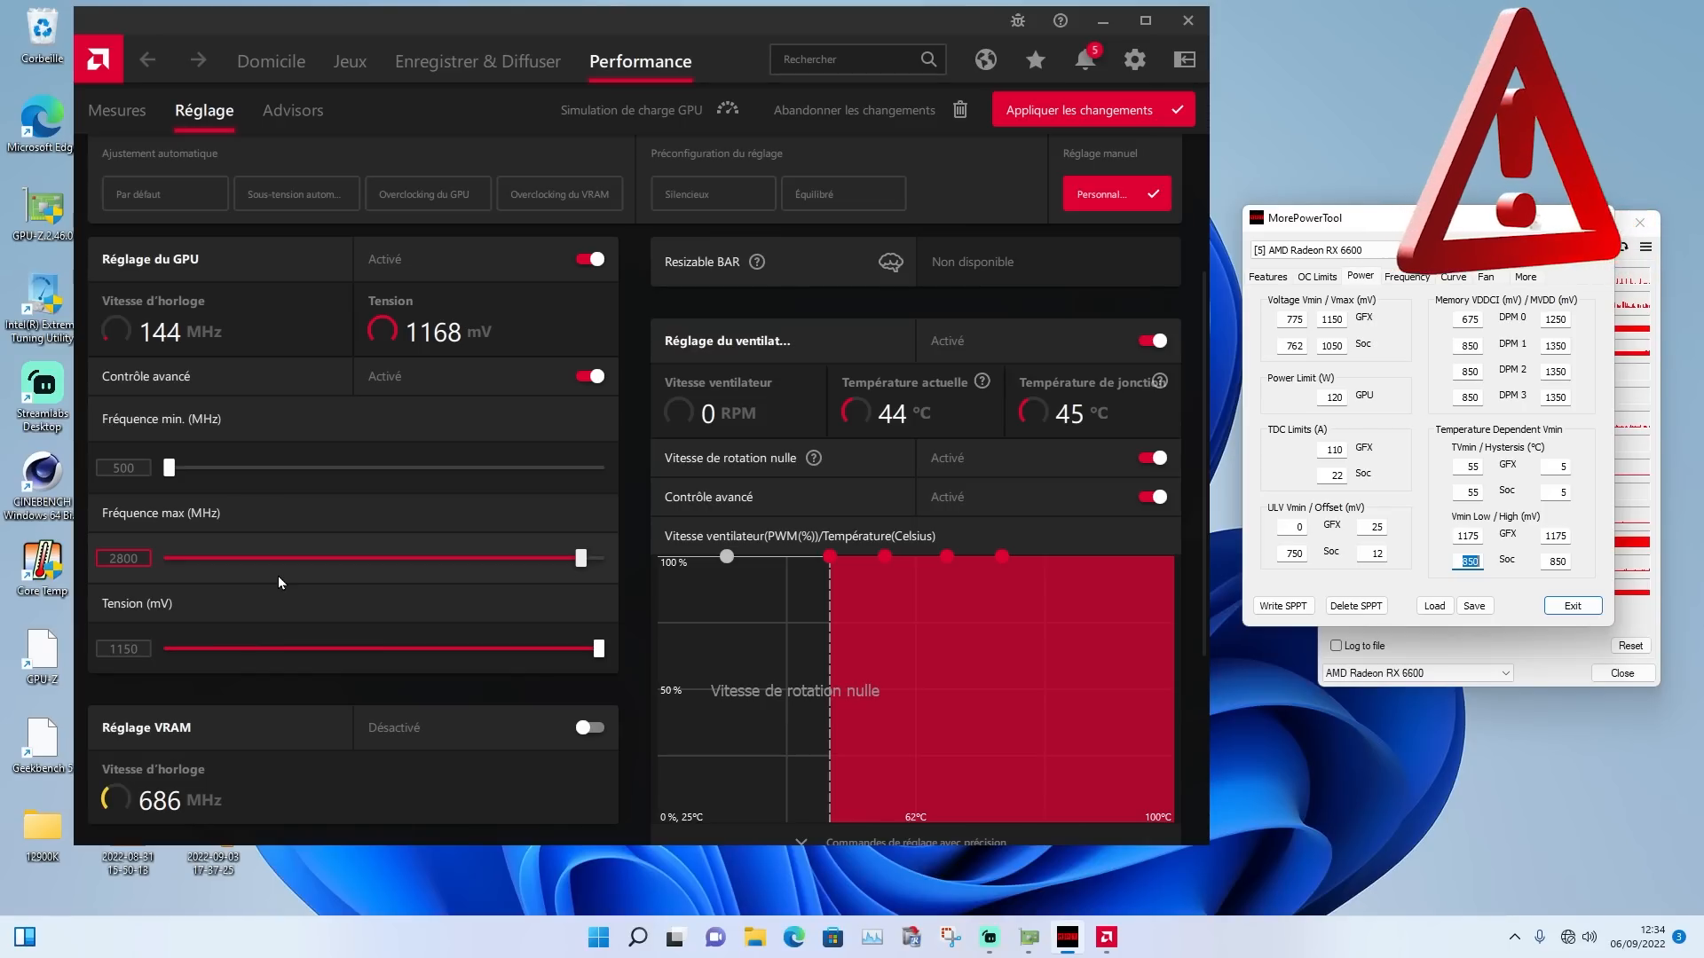
Enable VRAM tuning with advanced control and set the memory latency to Minutage rapide Niveau2
scroll(277, 582, "down", 3)
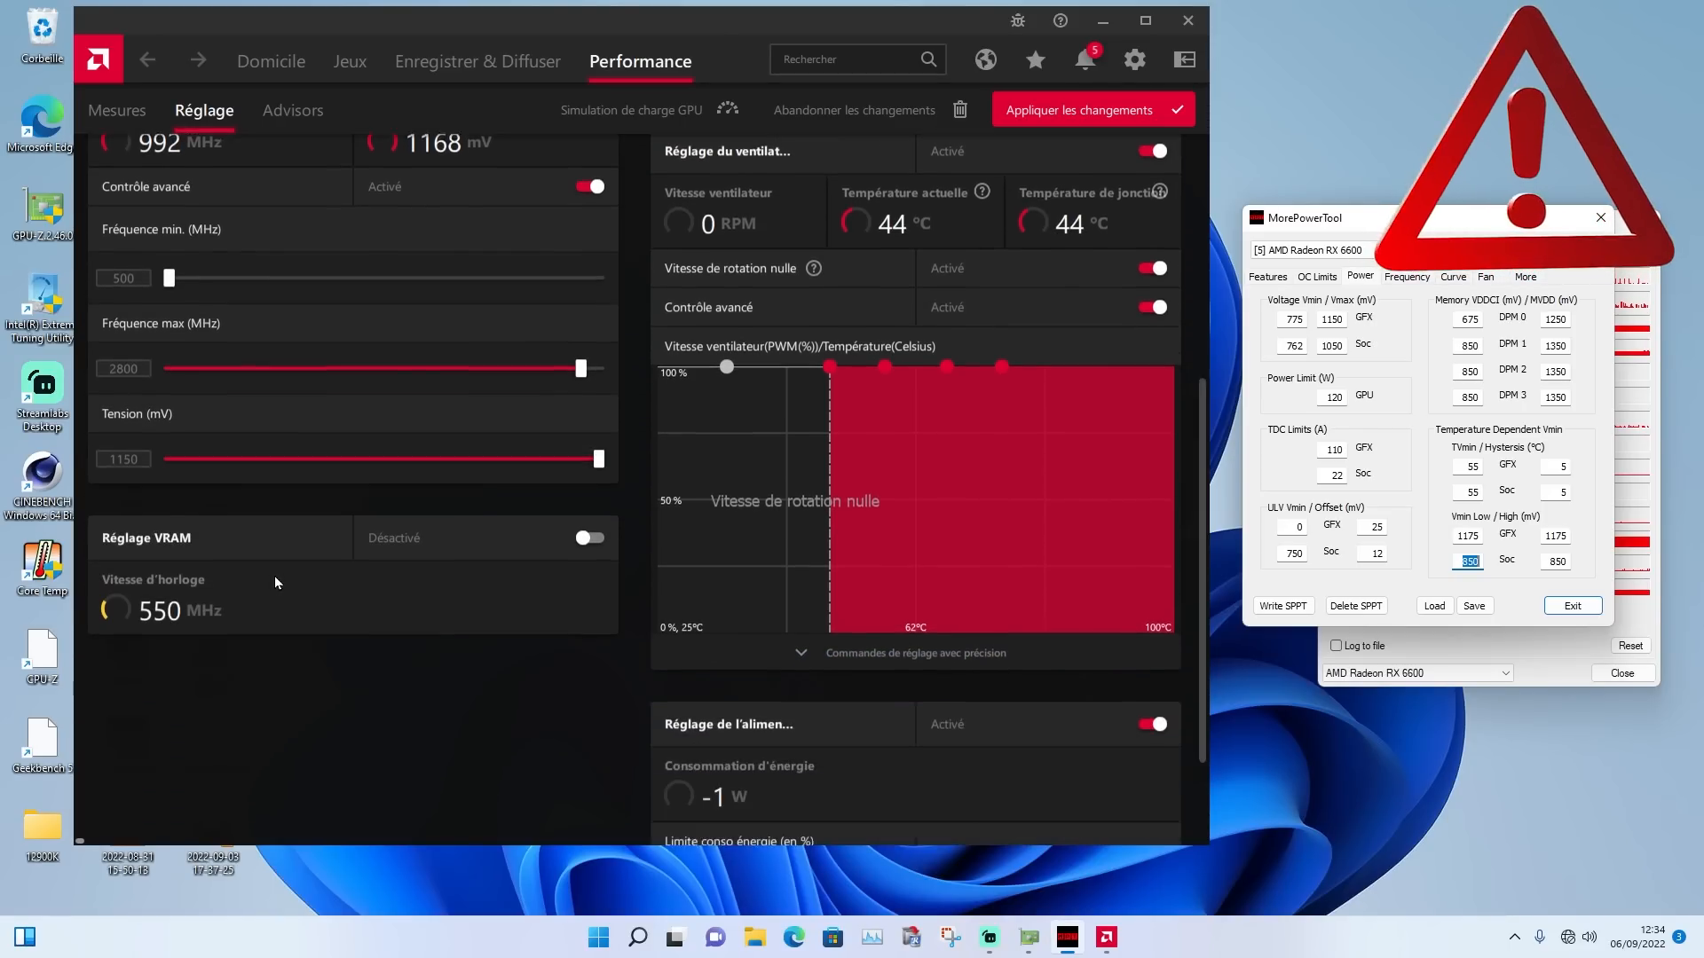
scroll(275, 582, "down", 2)
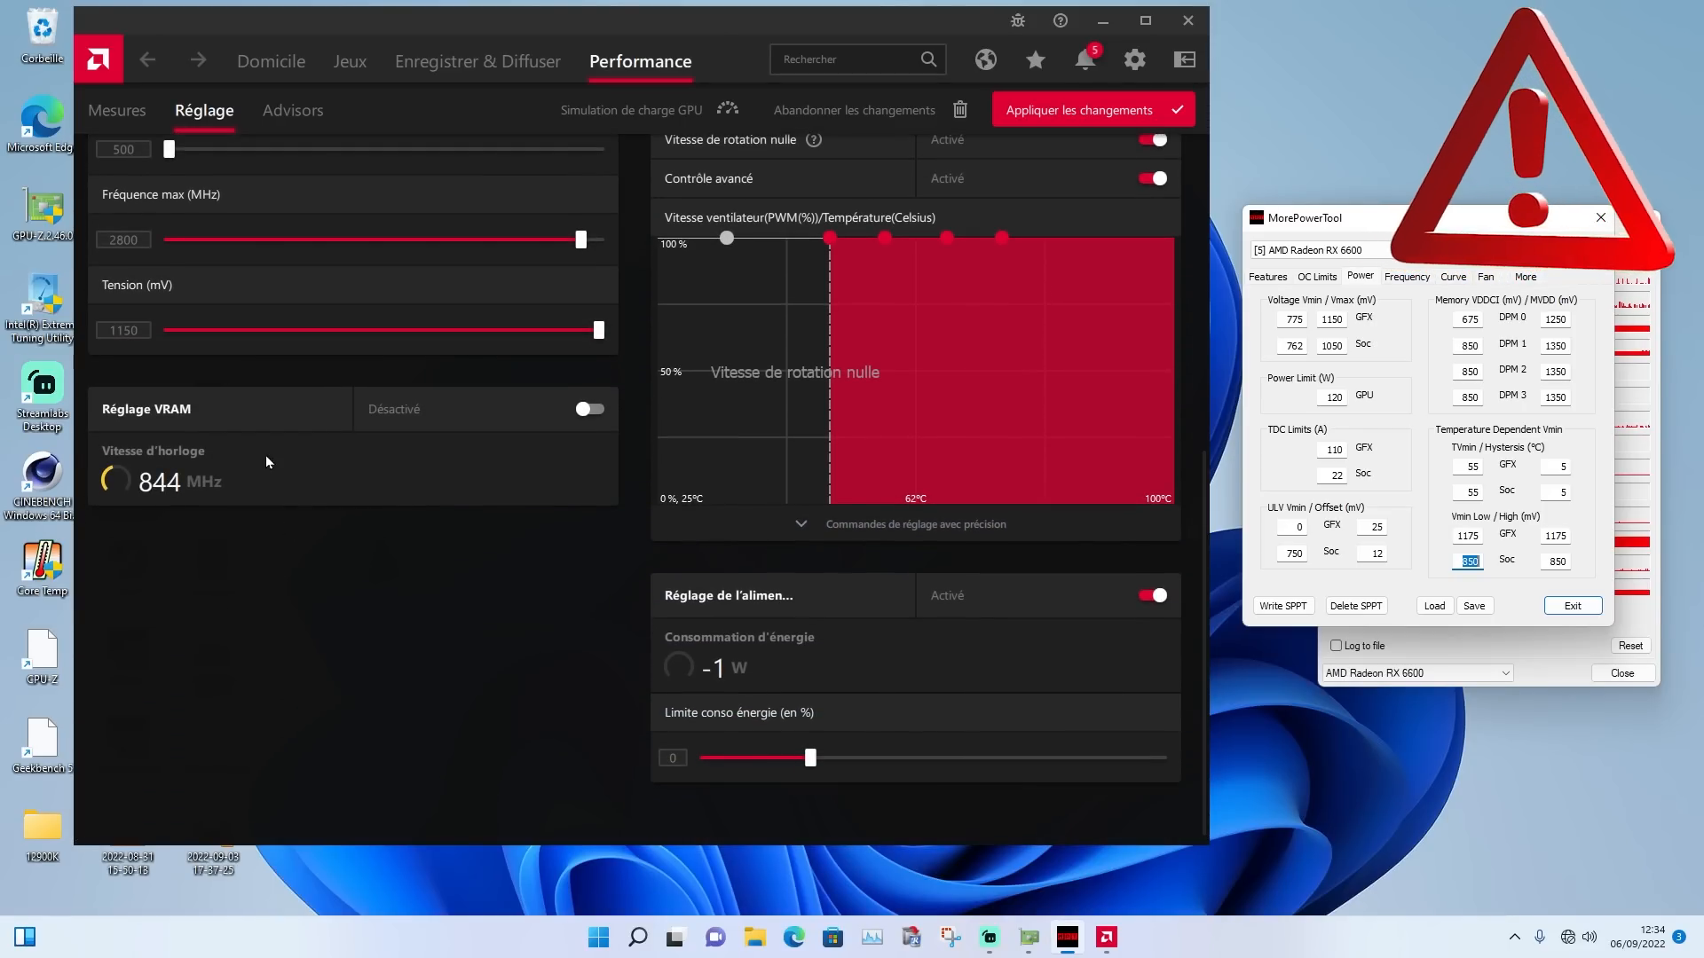
left_click(559, 410)
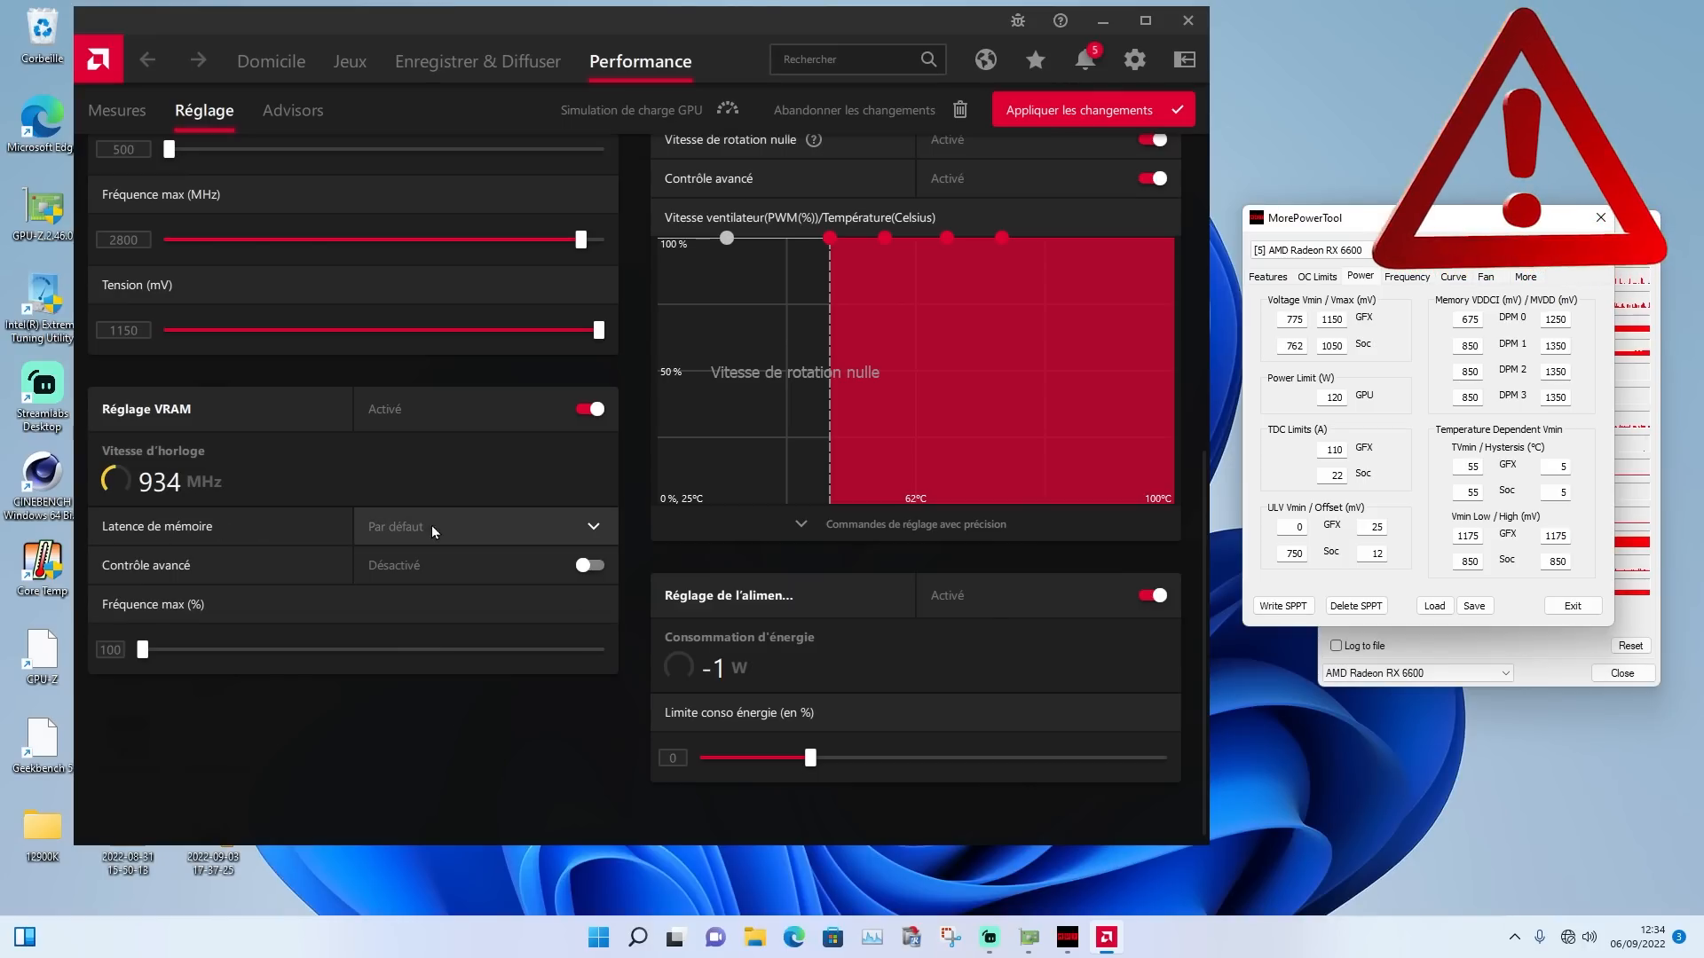
left_click(535, 525)
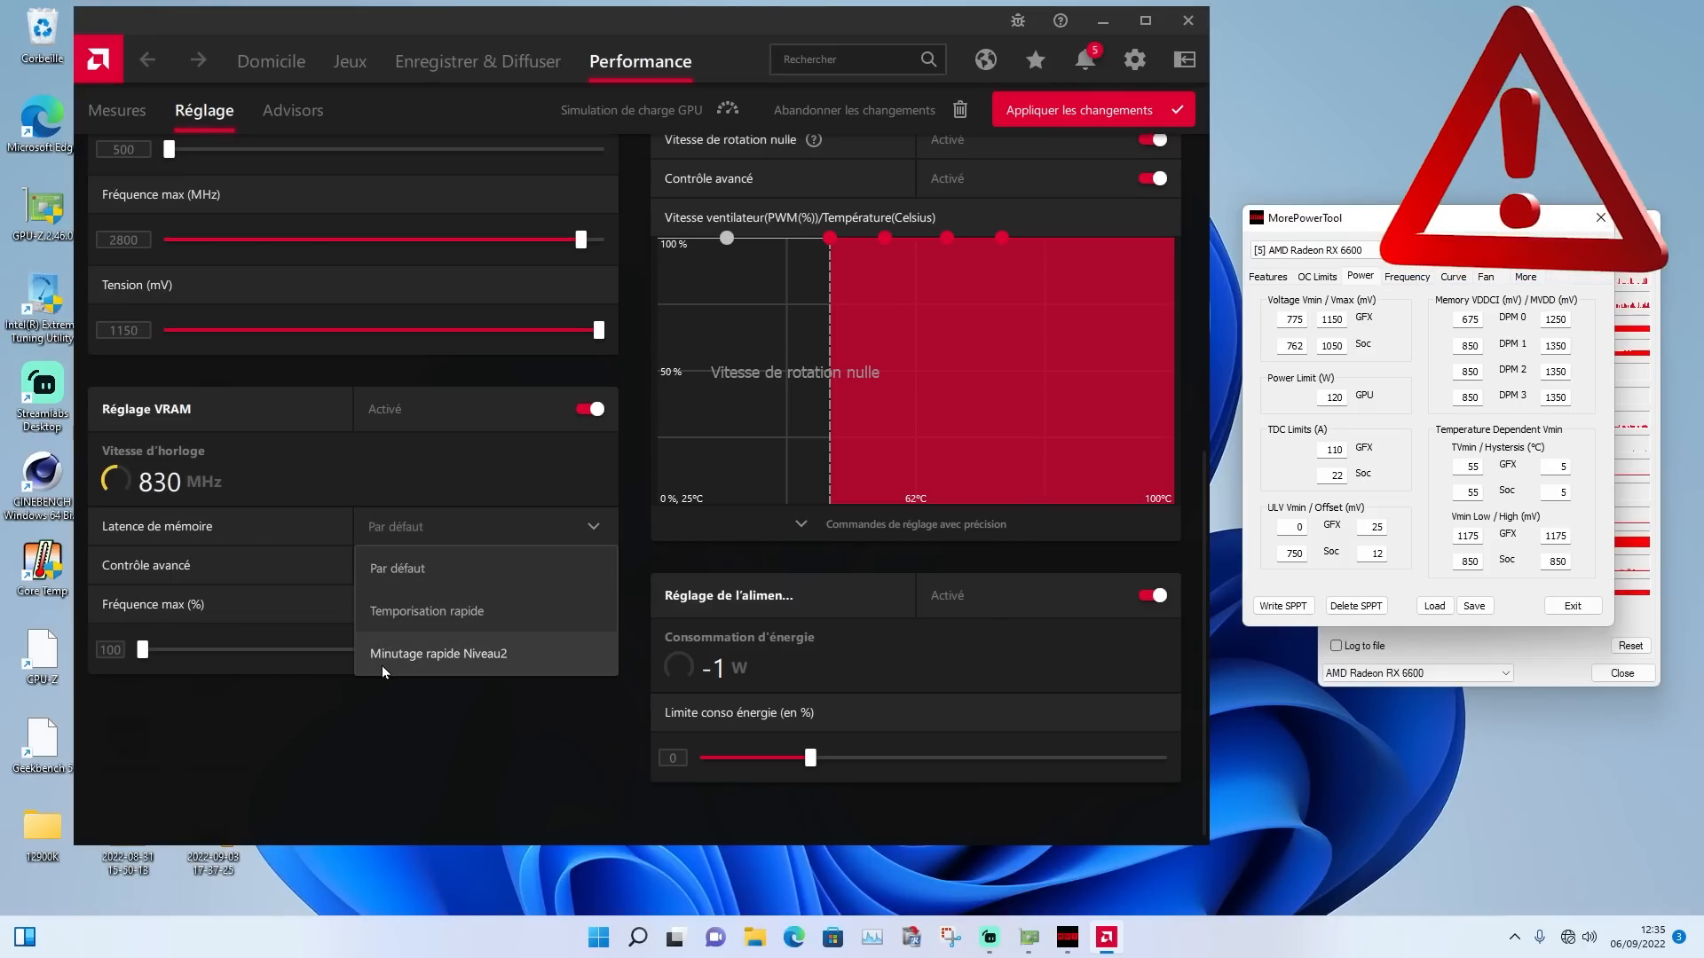
left_click(486, 657)
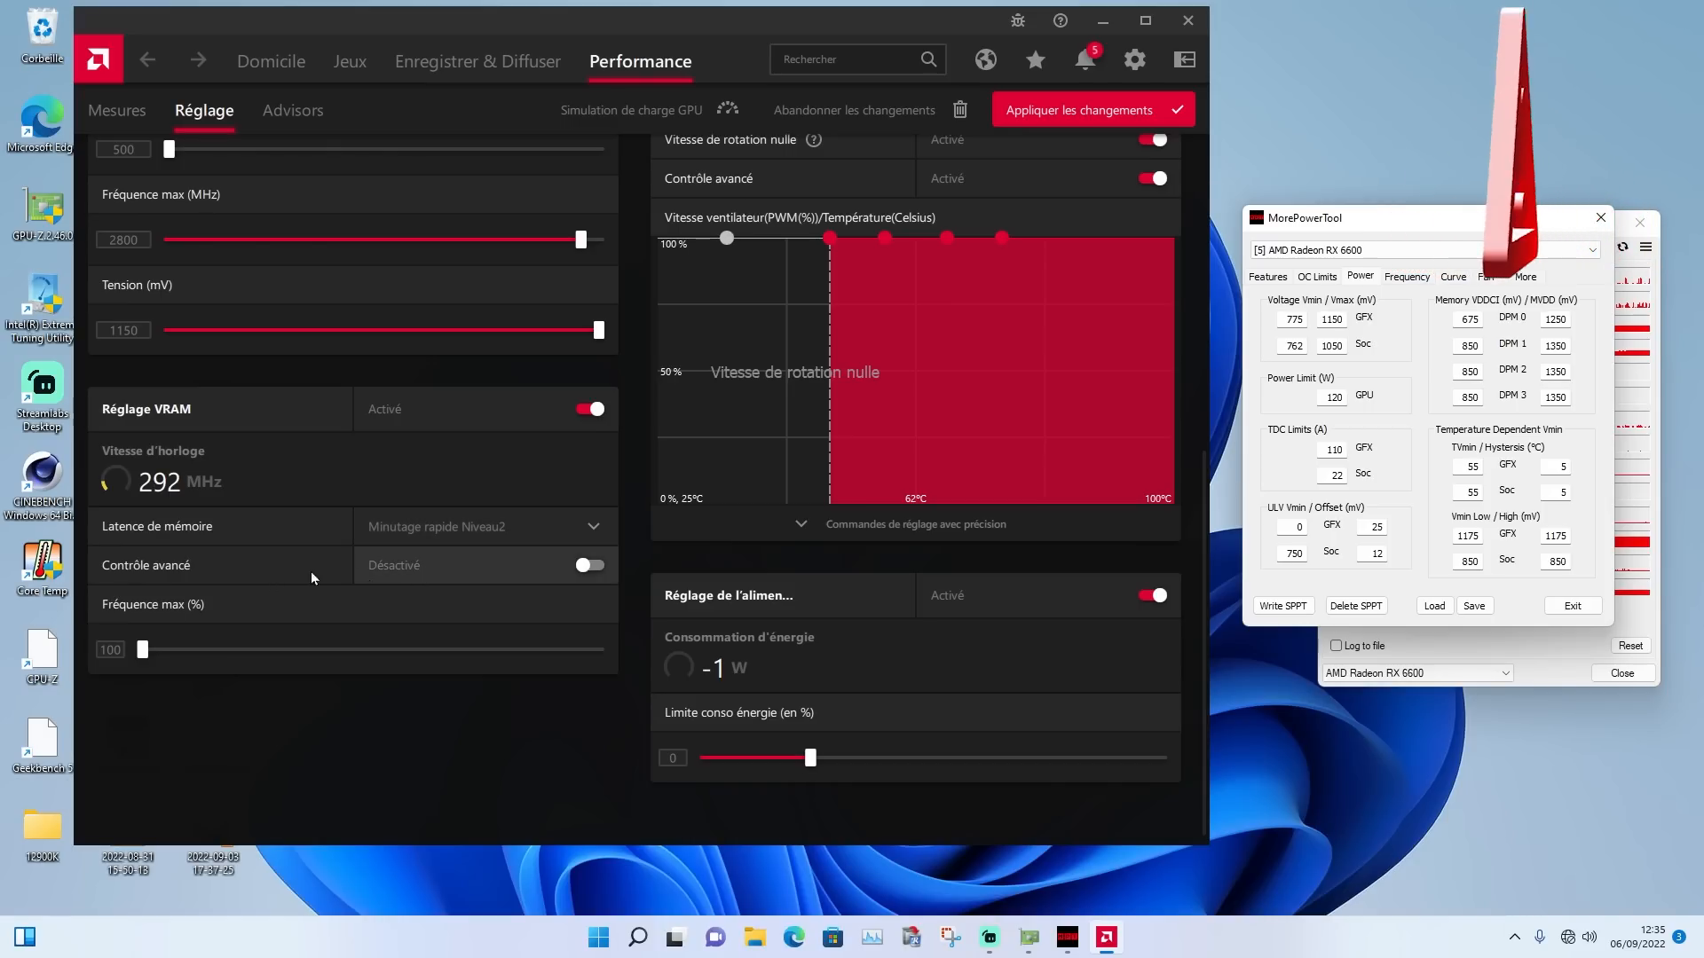
left_click(590, 565)
Check the Memory Timing Control value among MorePowerTool's overclocking limits, and return to its power settings
left_click(1317, 276)
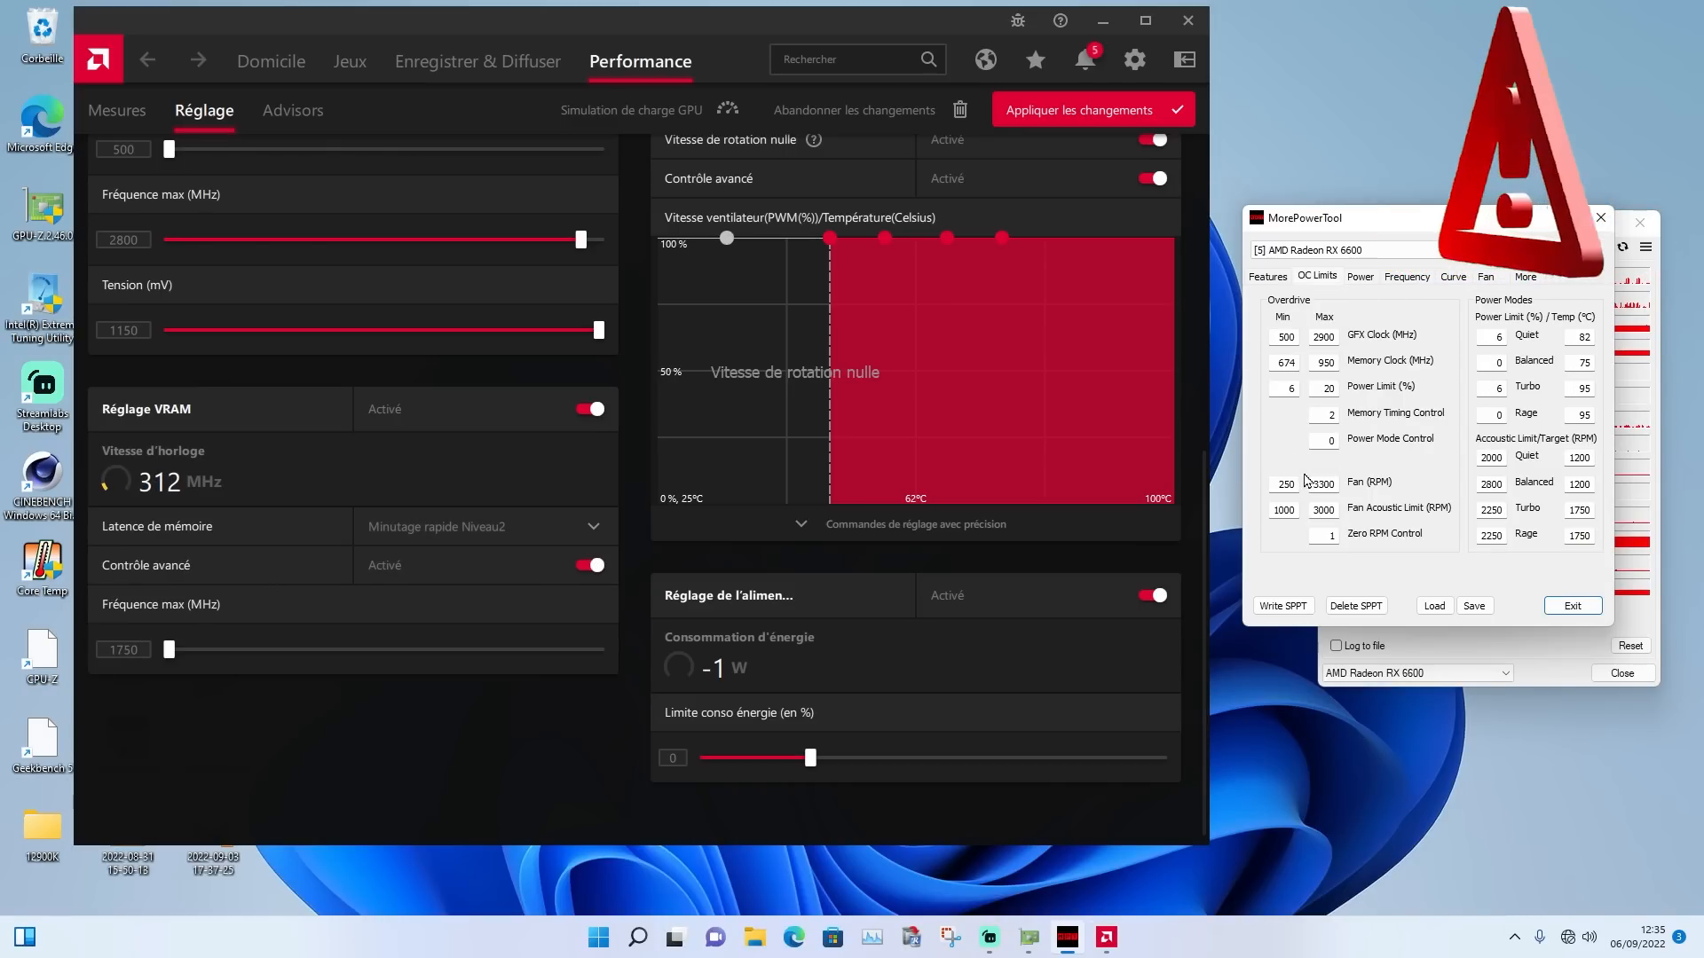
double_click(1326, 416)
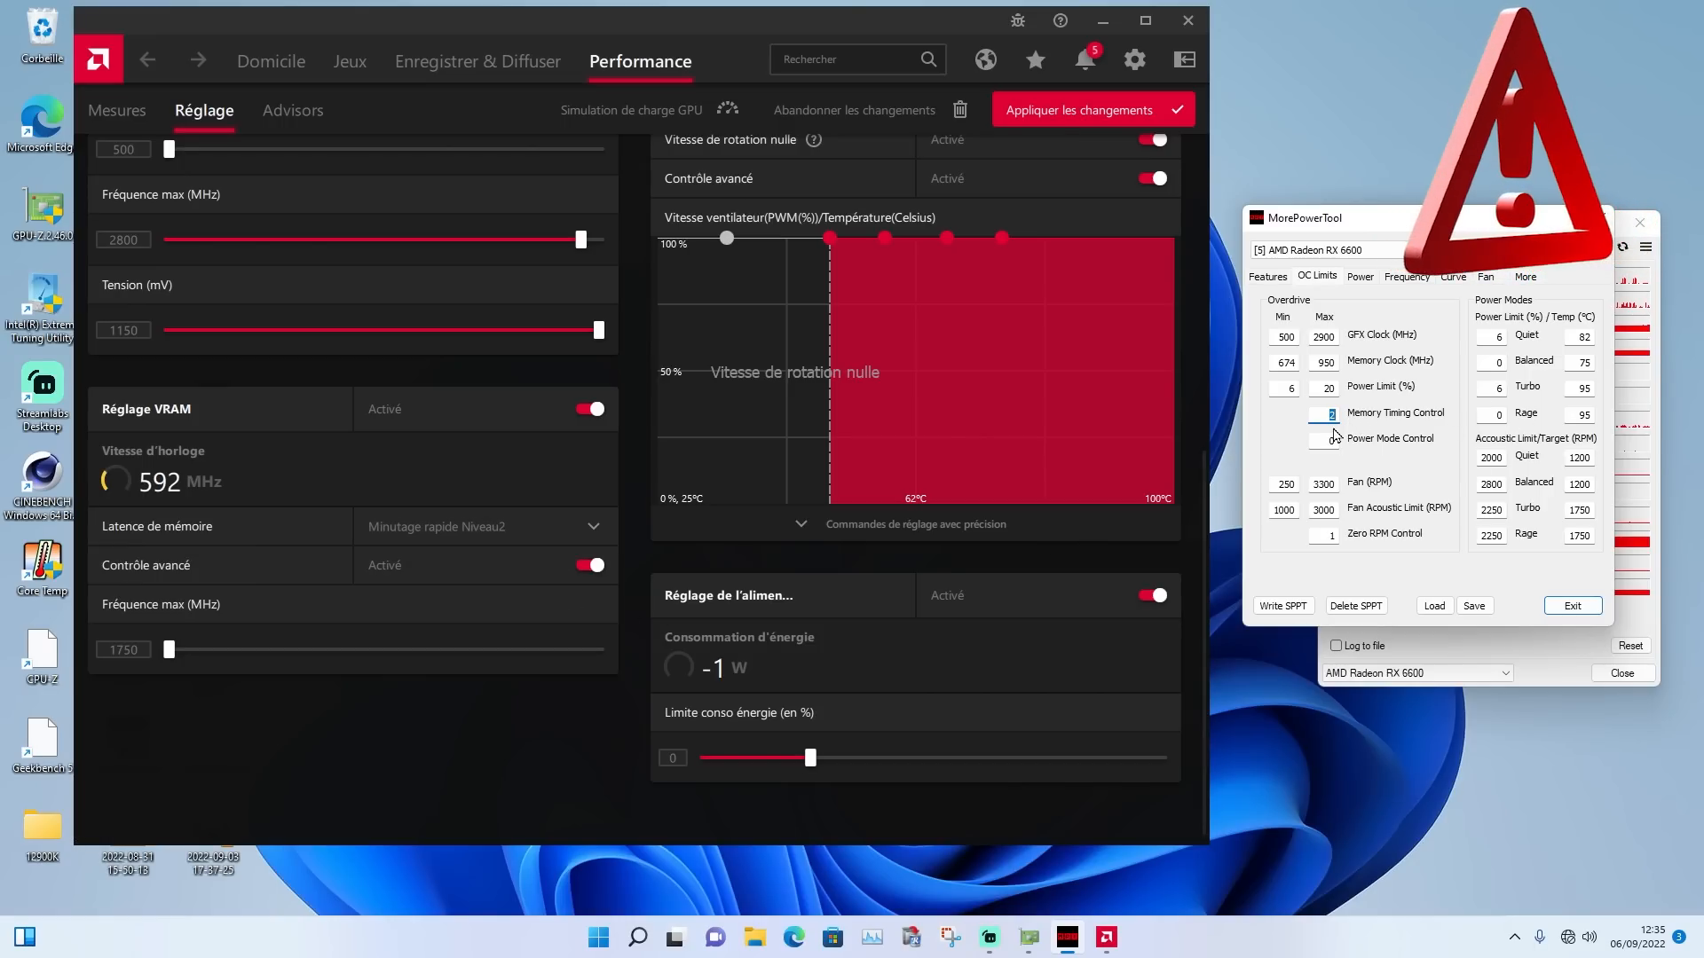
left_click(1360, 276)
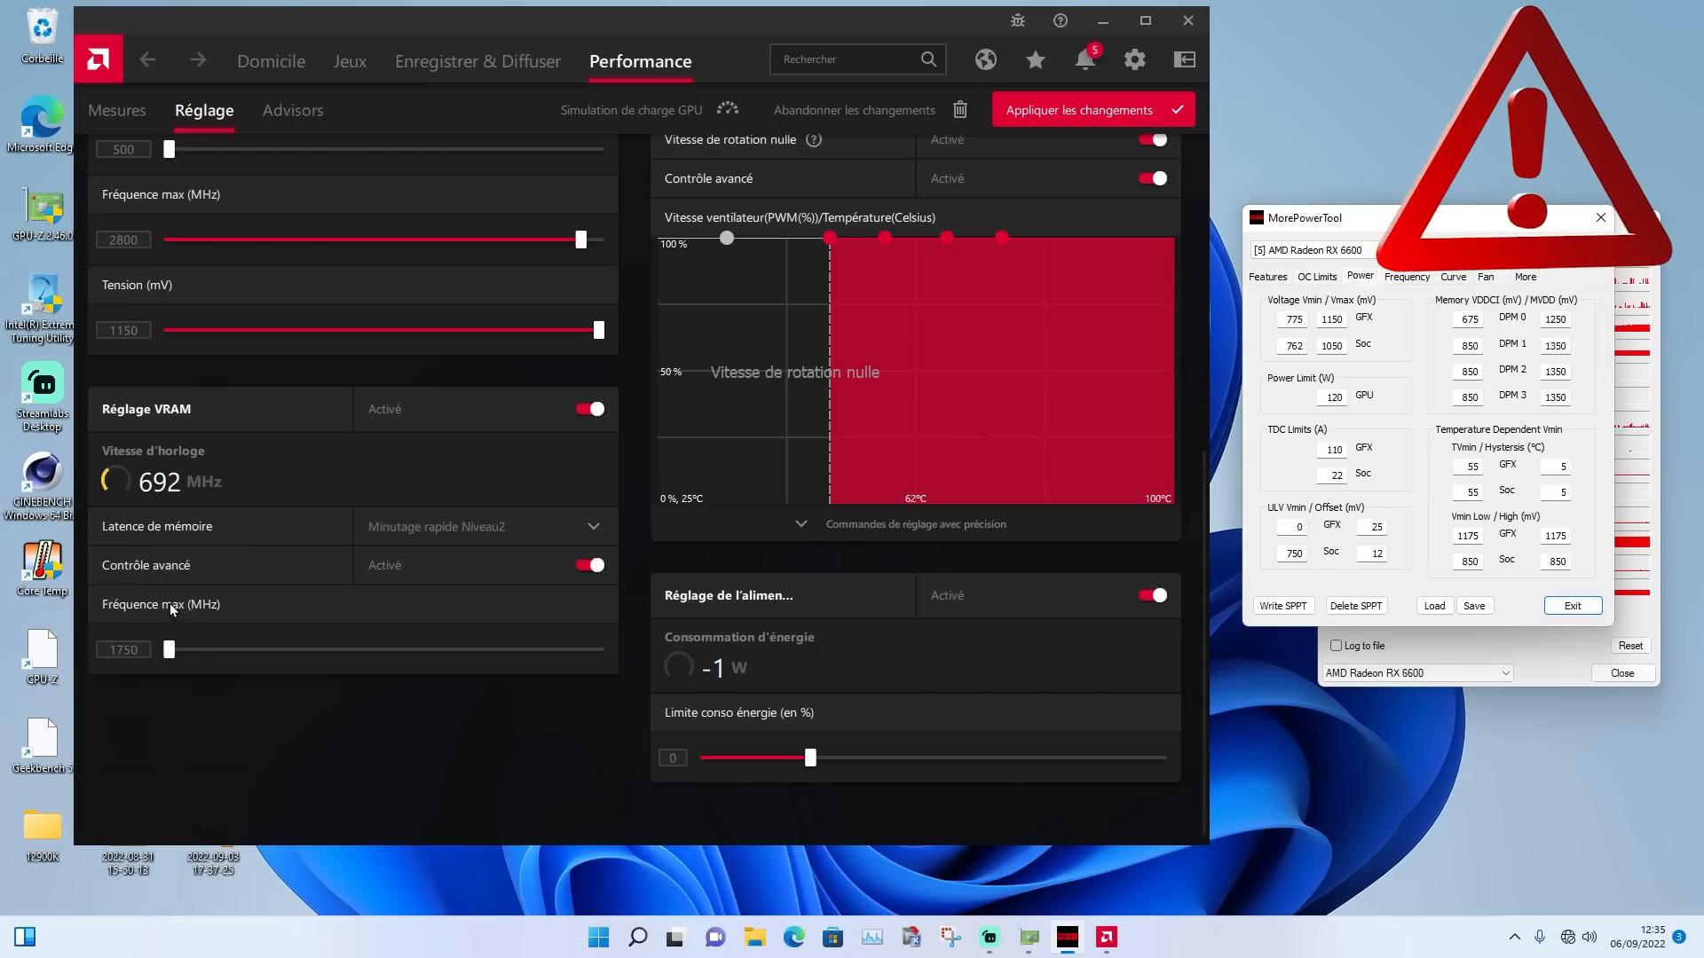
Raise the VRAM maximum frequency to 1900 MHz in Adrenalin
left_click_drag(168, 651, 467, 651)
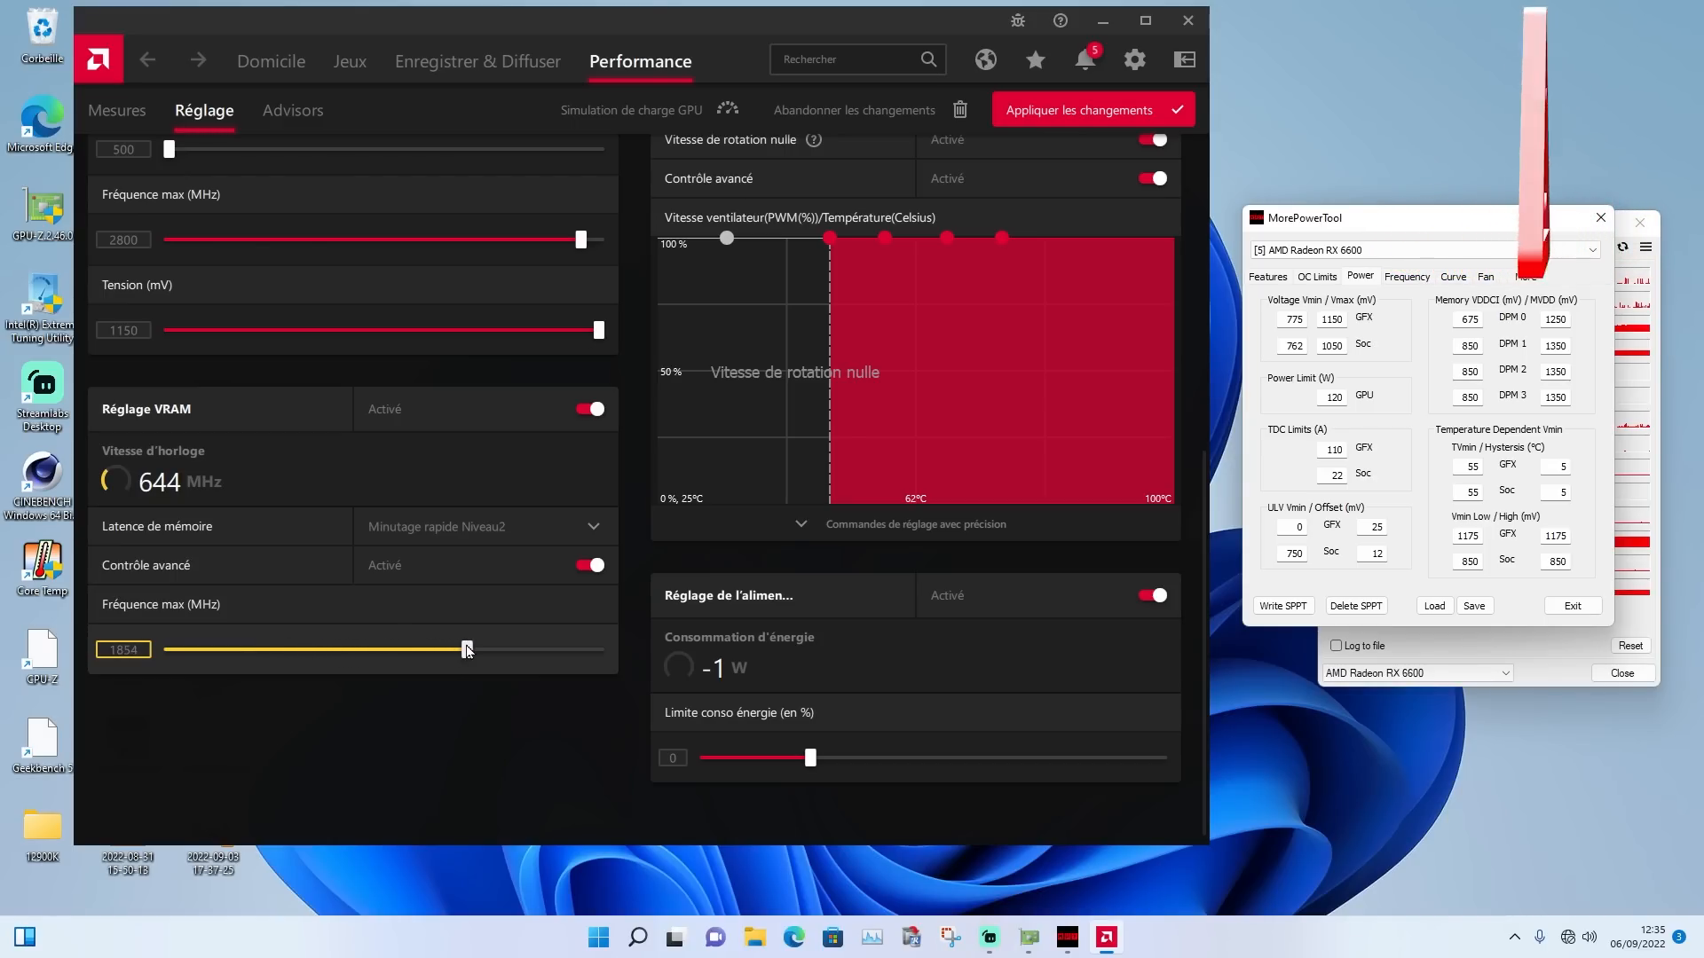
left_click_drag(147, 650, 62, 641)
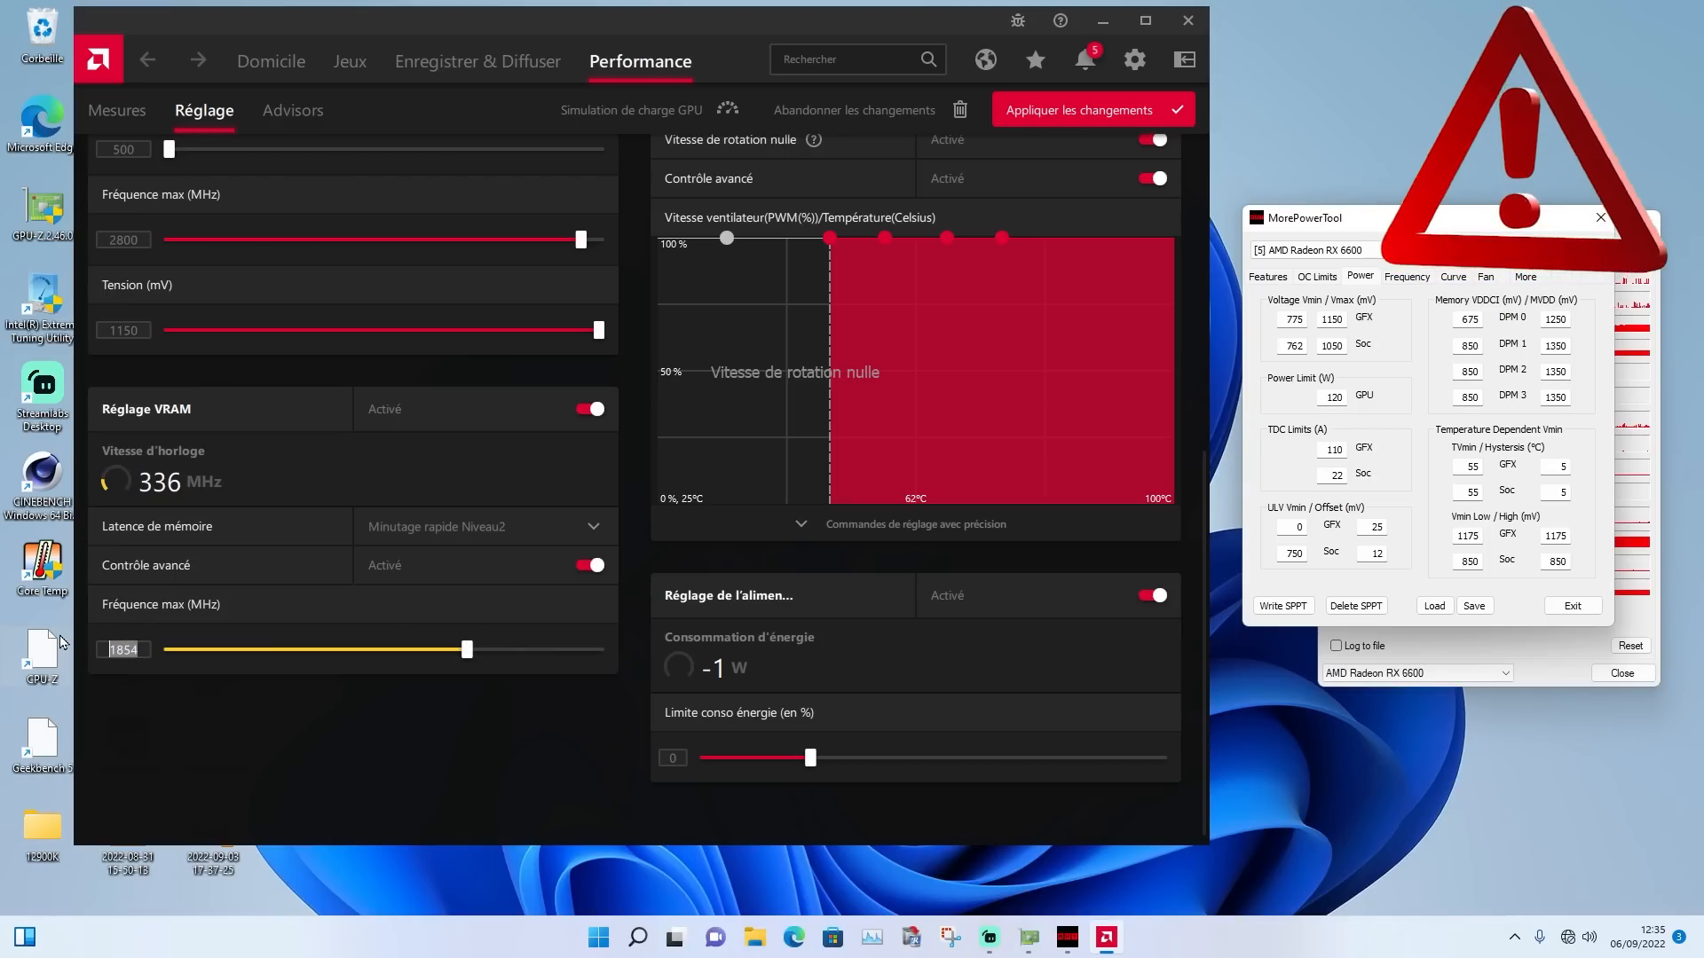
type("1900")
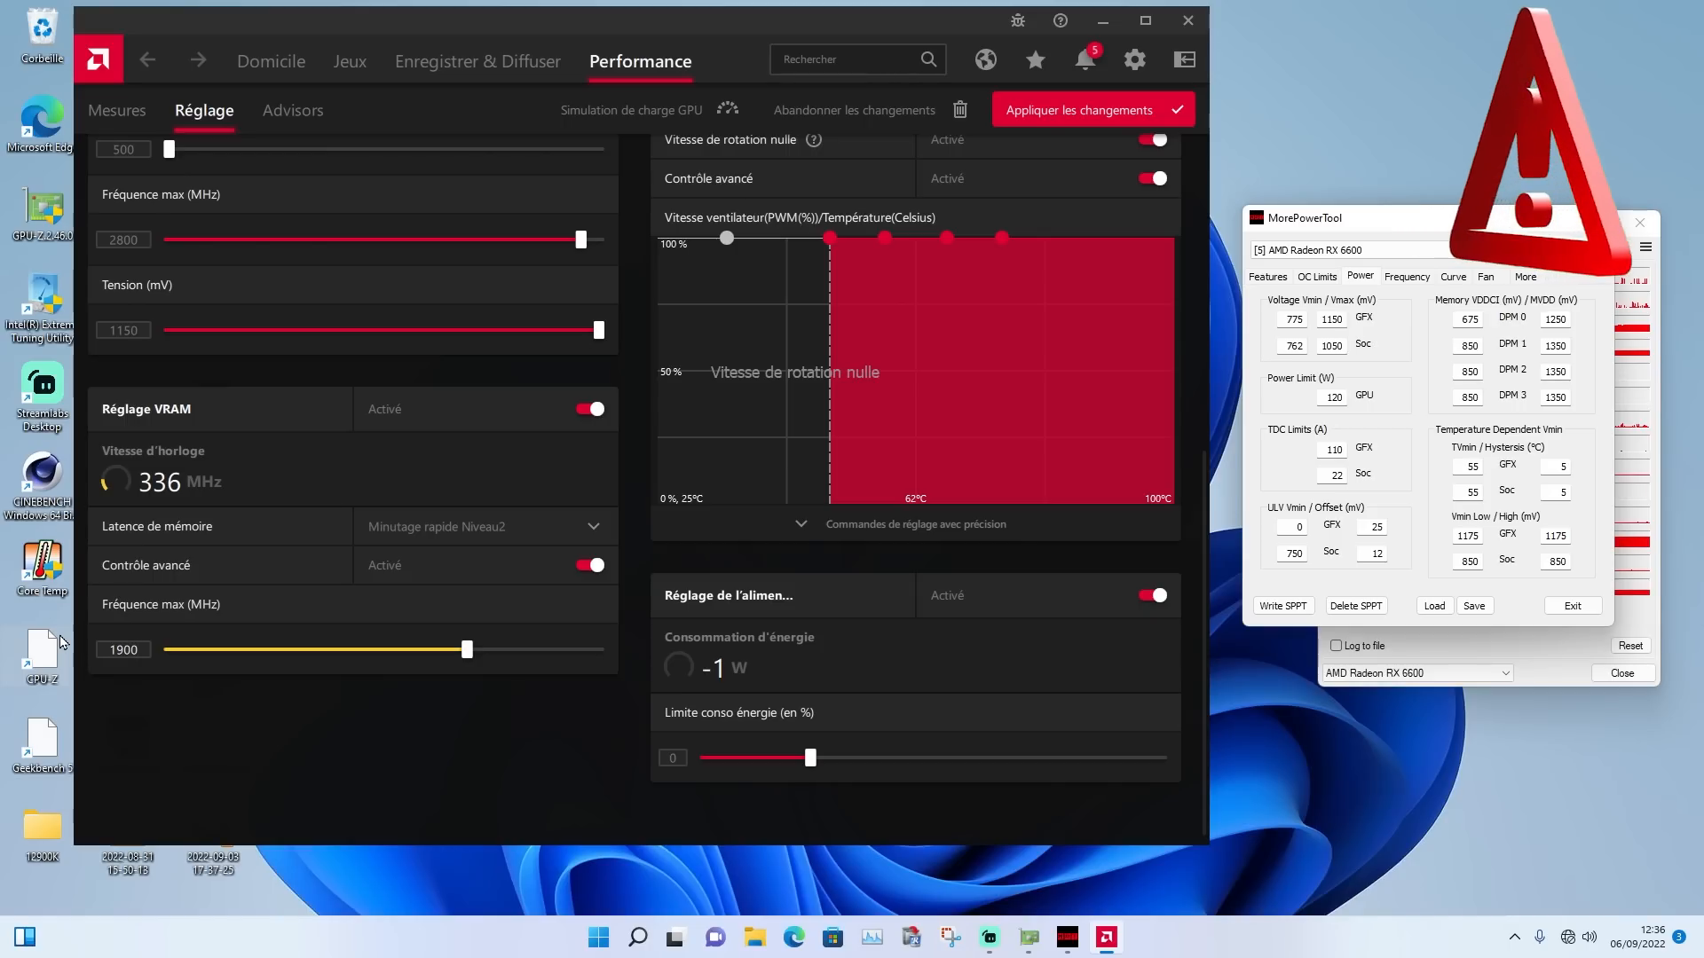
left_click(282, 714)
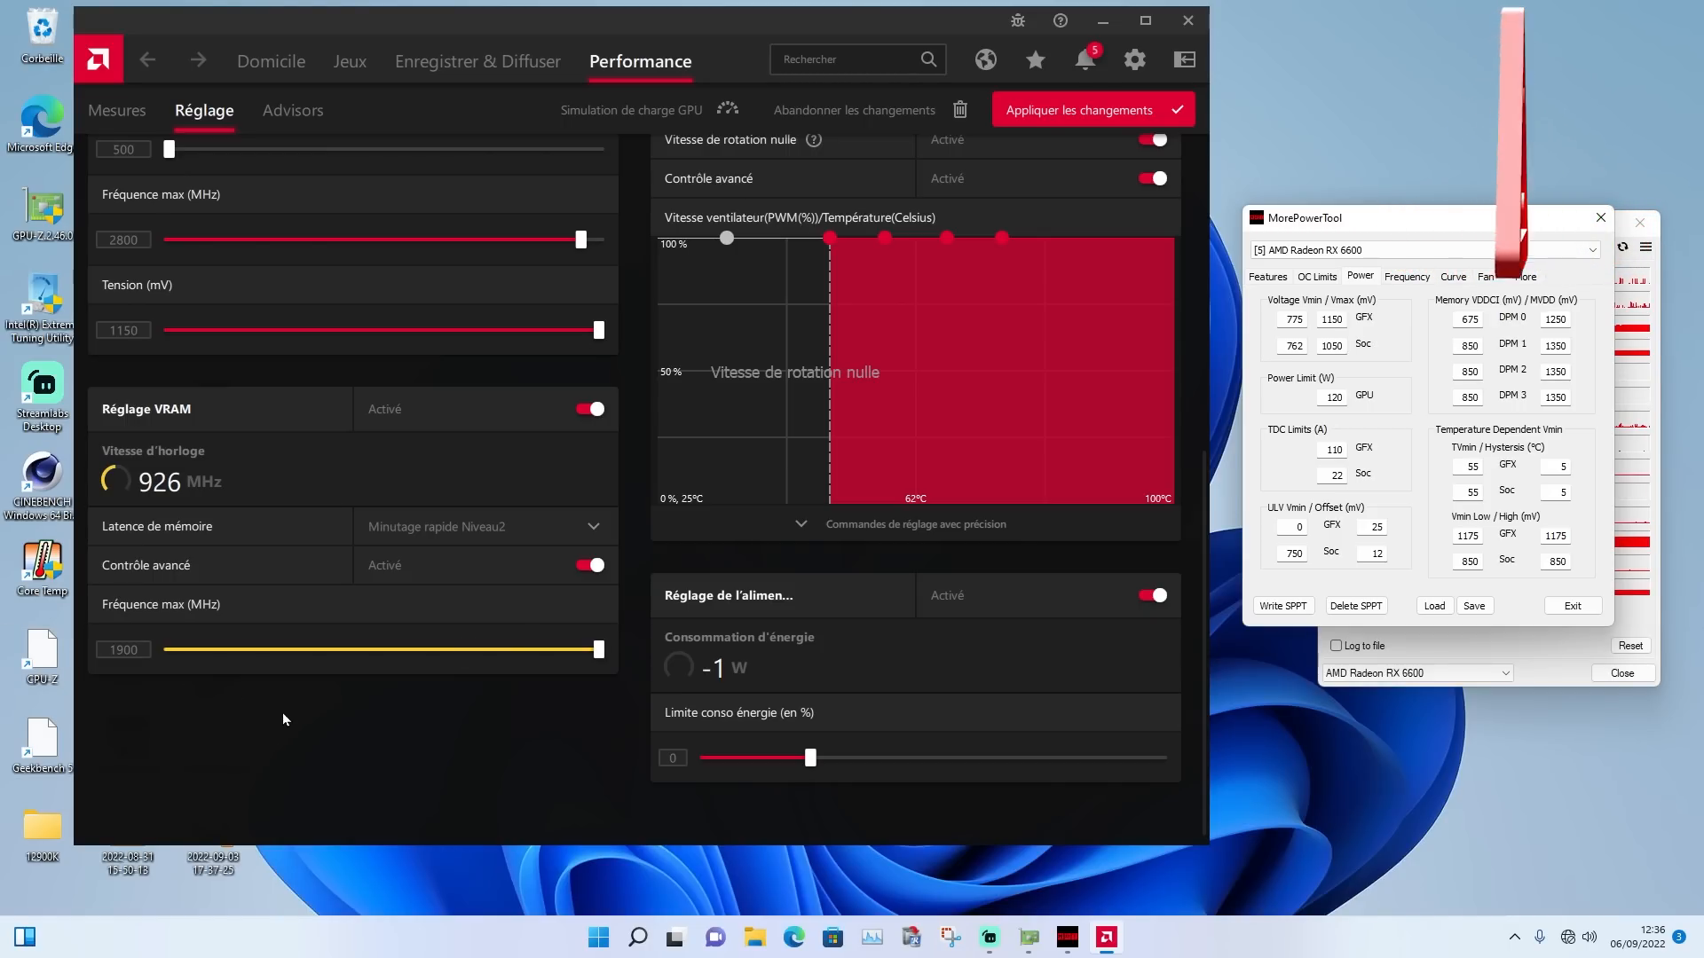
Examine the low and high Soc Vmin values under Temperature Dependent Vmin in MorePowerTool
left_click(1473, 561)
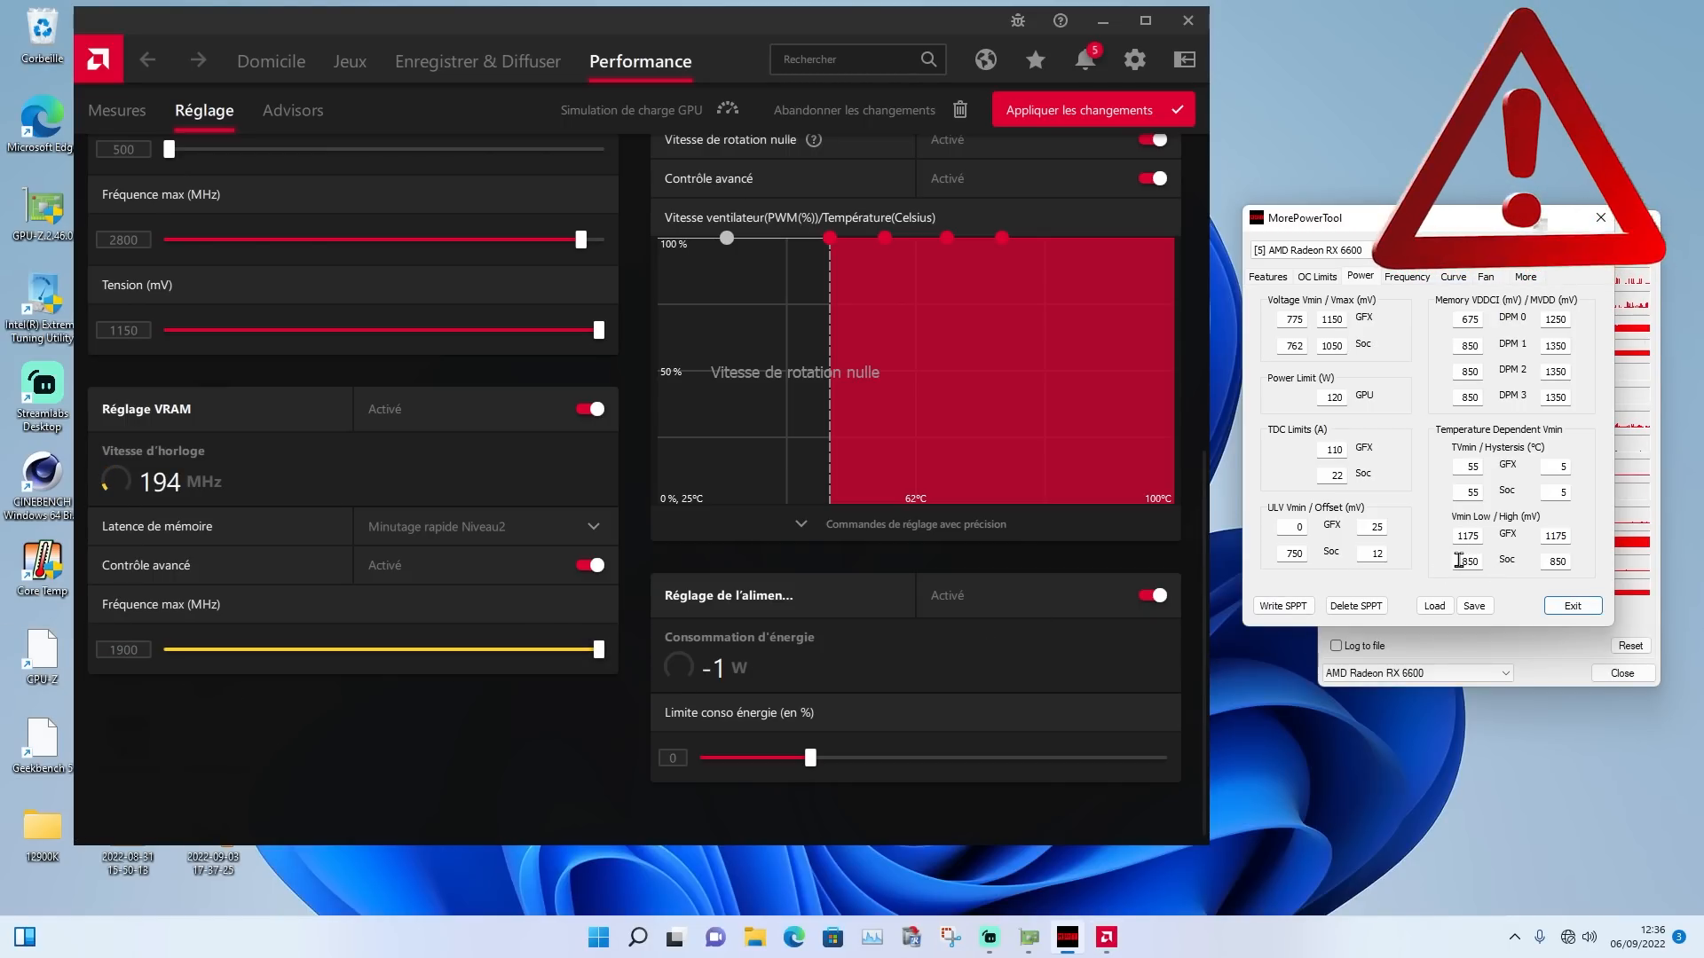
double_click(1459, 561)
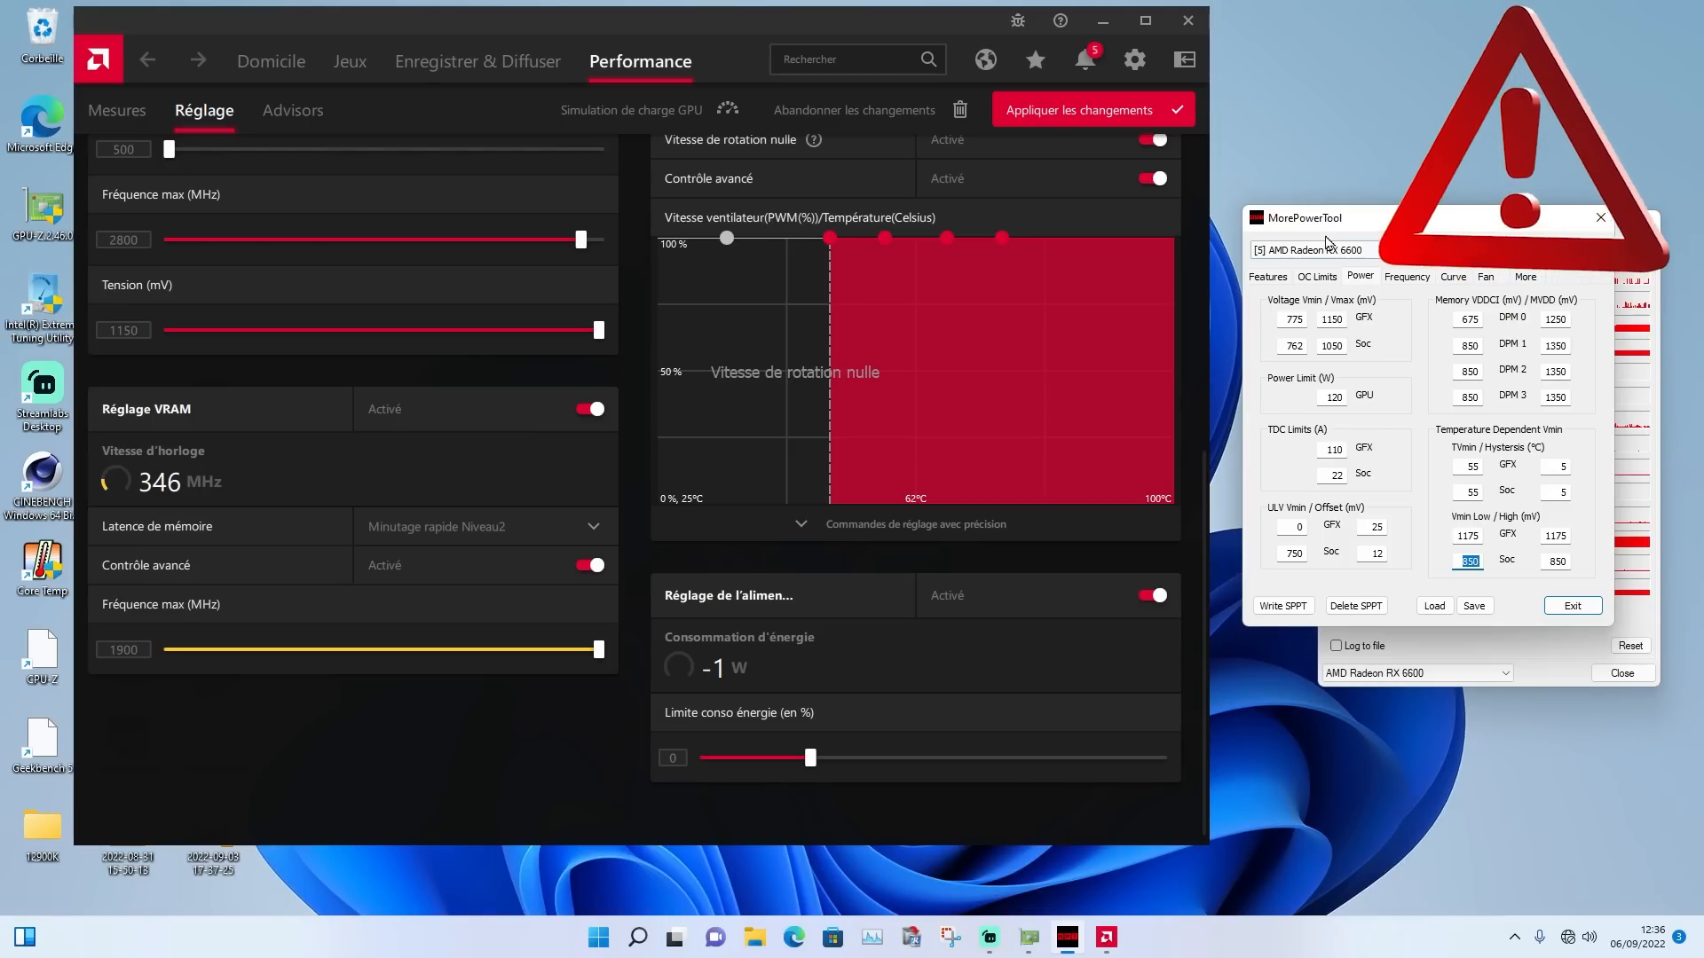
left_click(1560, 560)
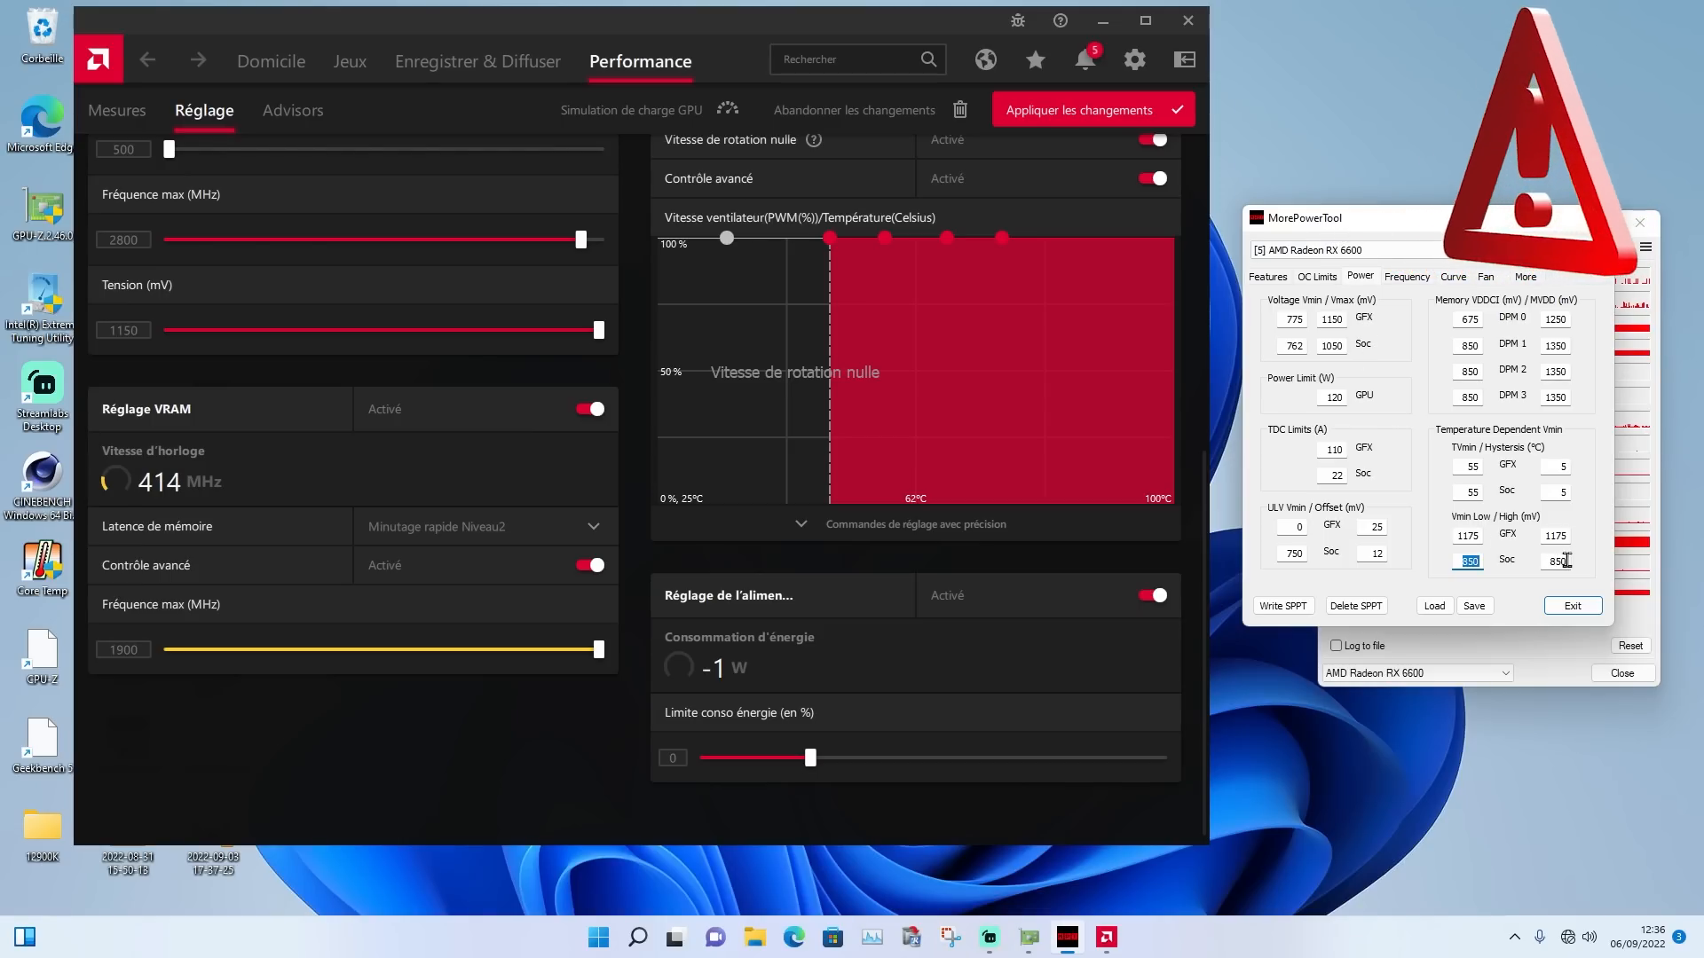
double_click(1476, 562)
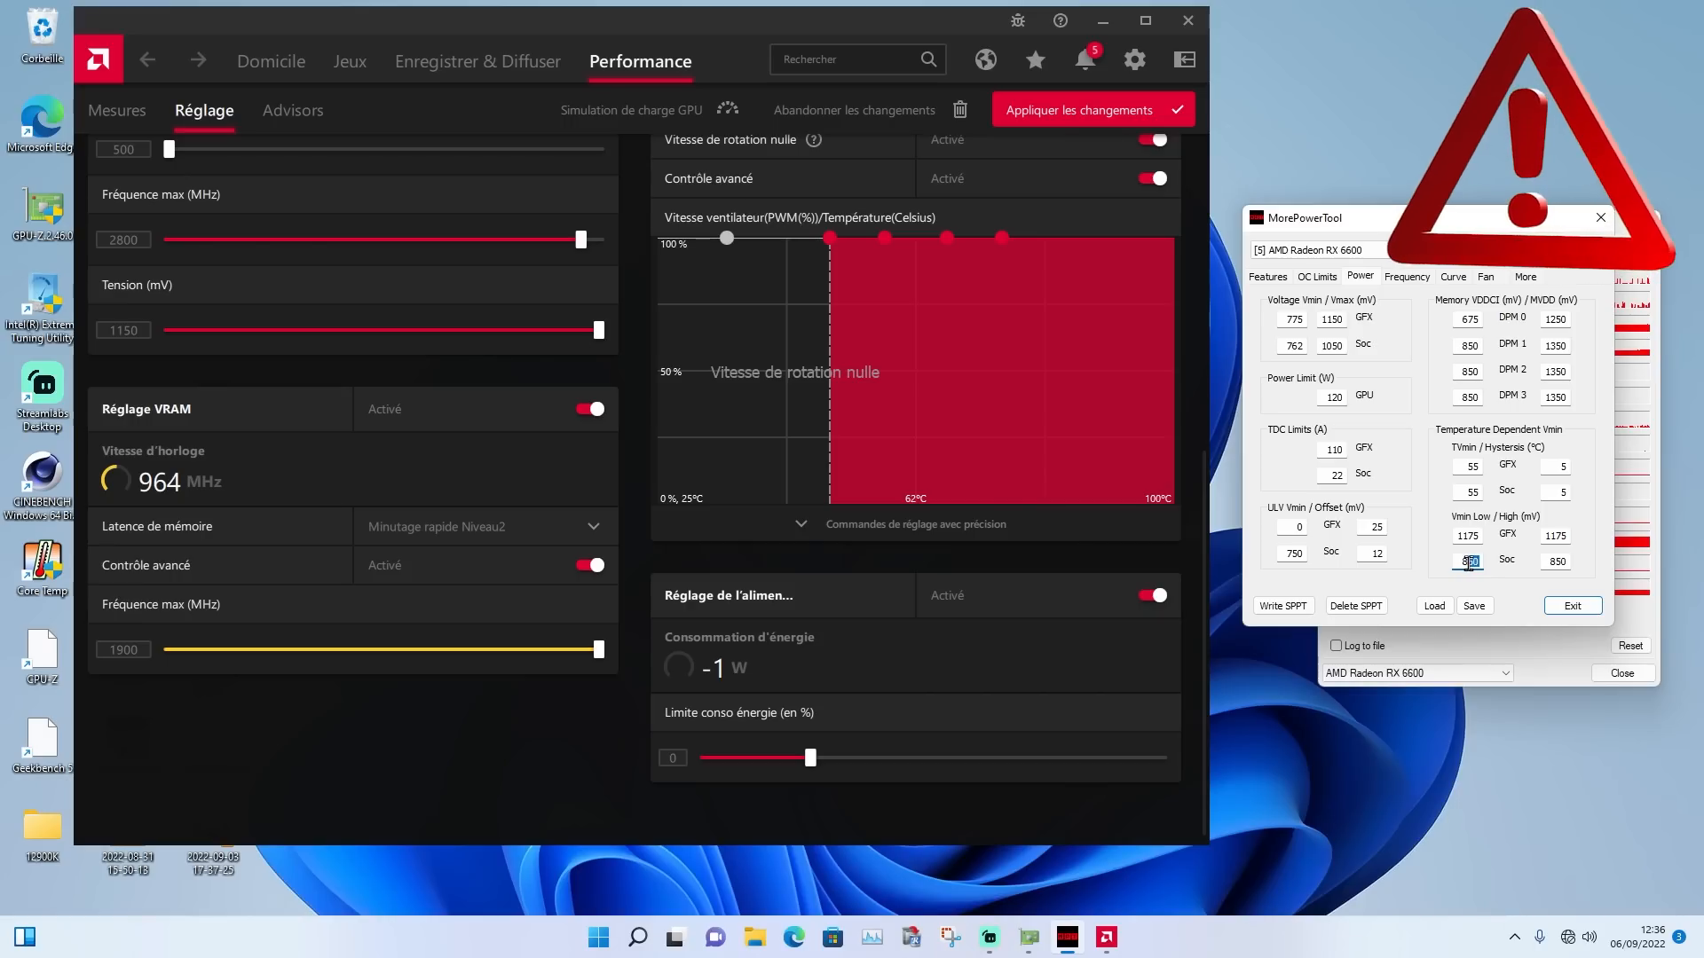
left_click(1564, 563)
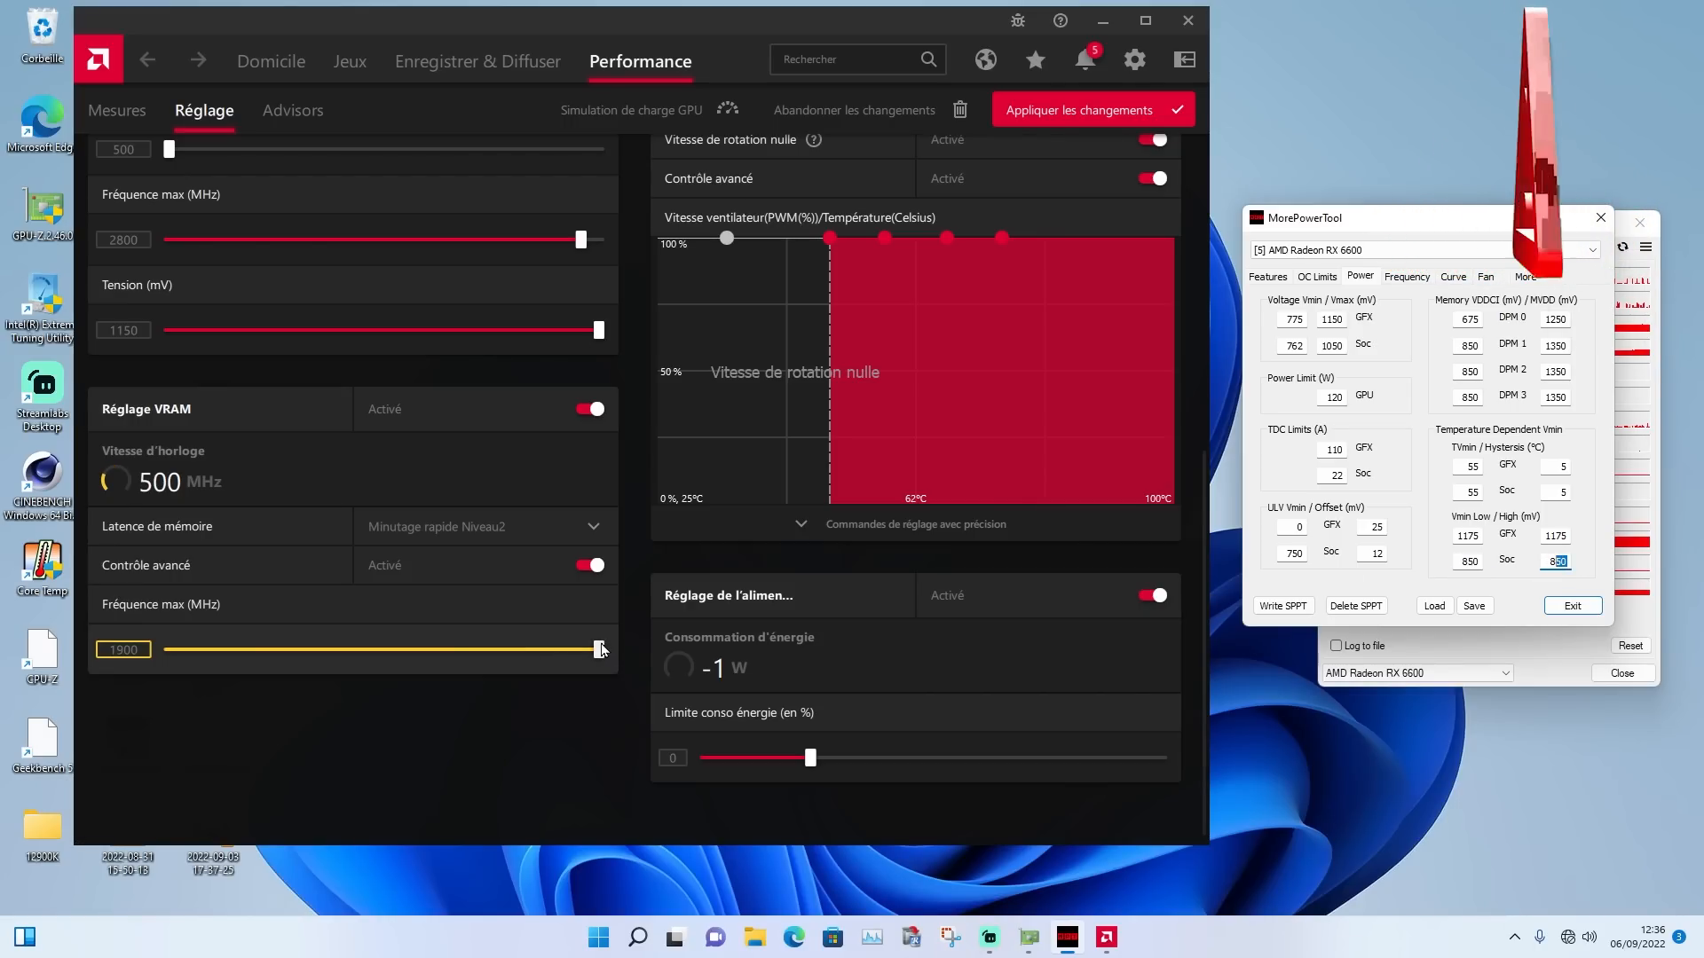
Lower the VRAM maximum frequency to 1812 MHz and compare it with MorePowerTool's low and high Soc Vmin settings
left_click(483, 650)
left_click_drag(485, 653, 346, 650)
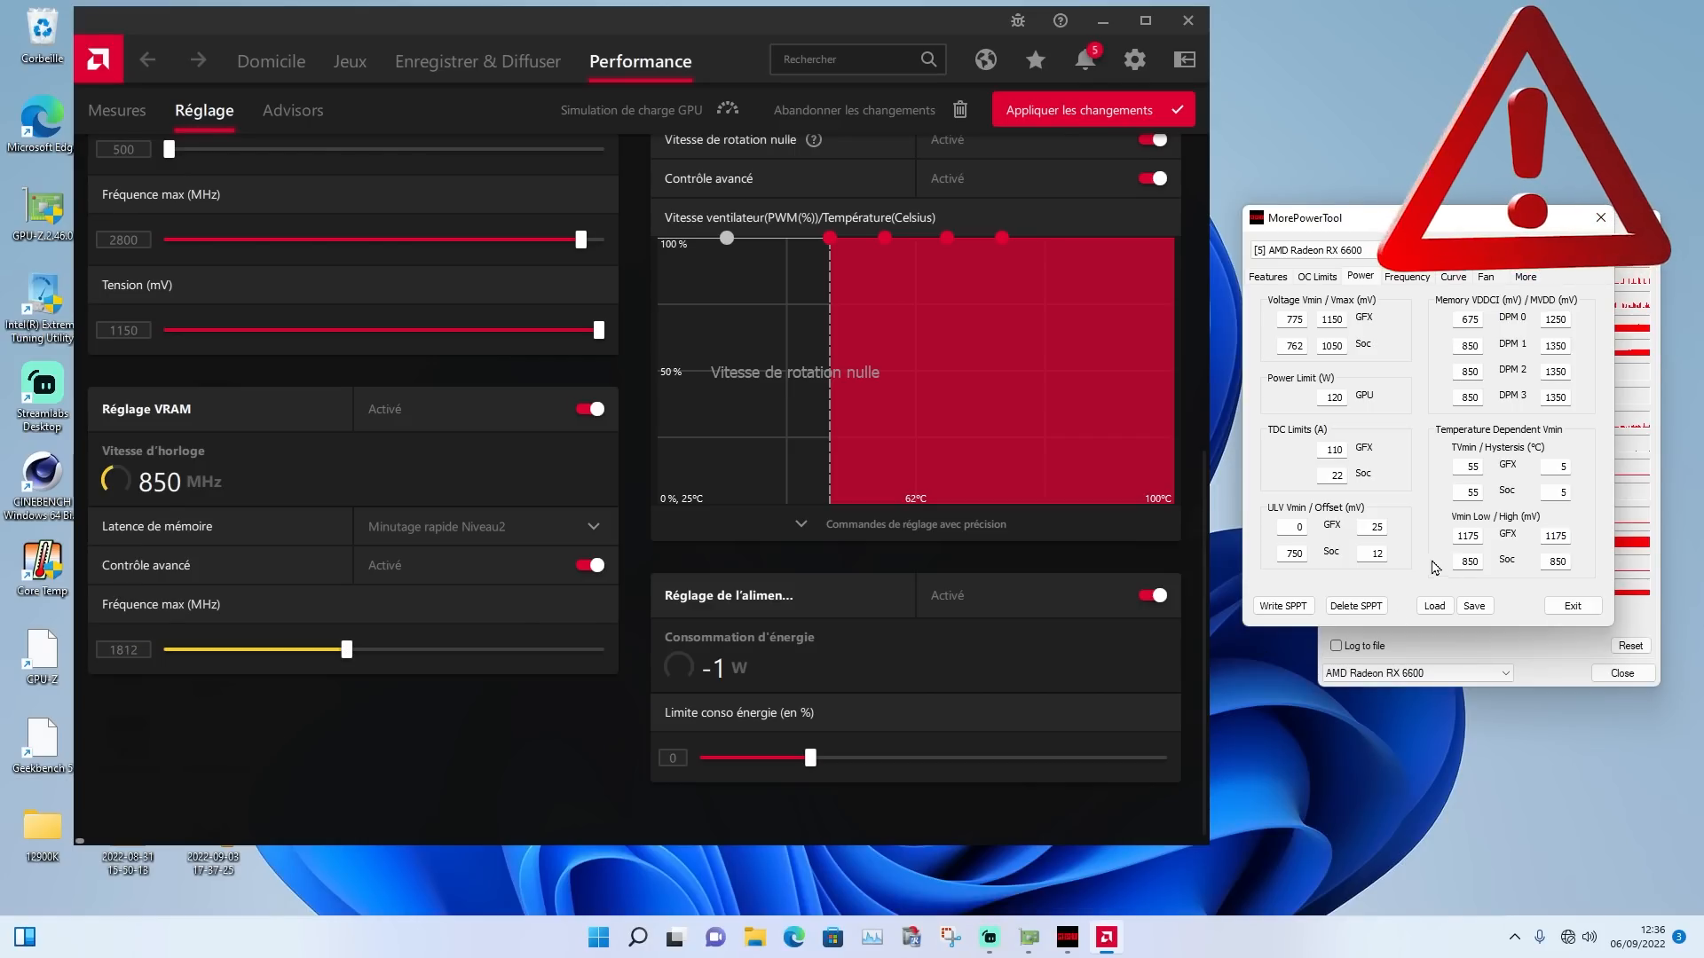
double_click(1551, 560)
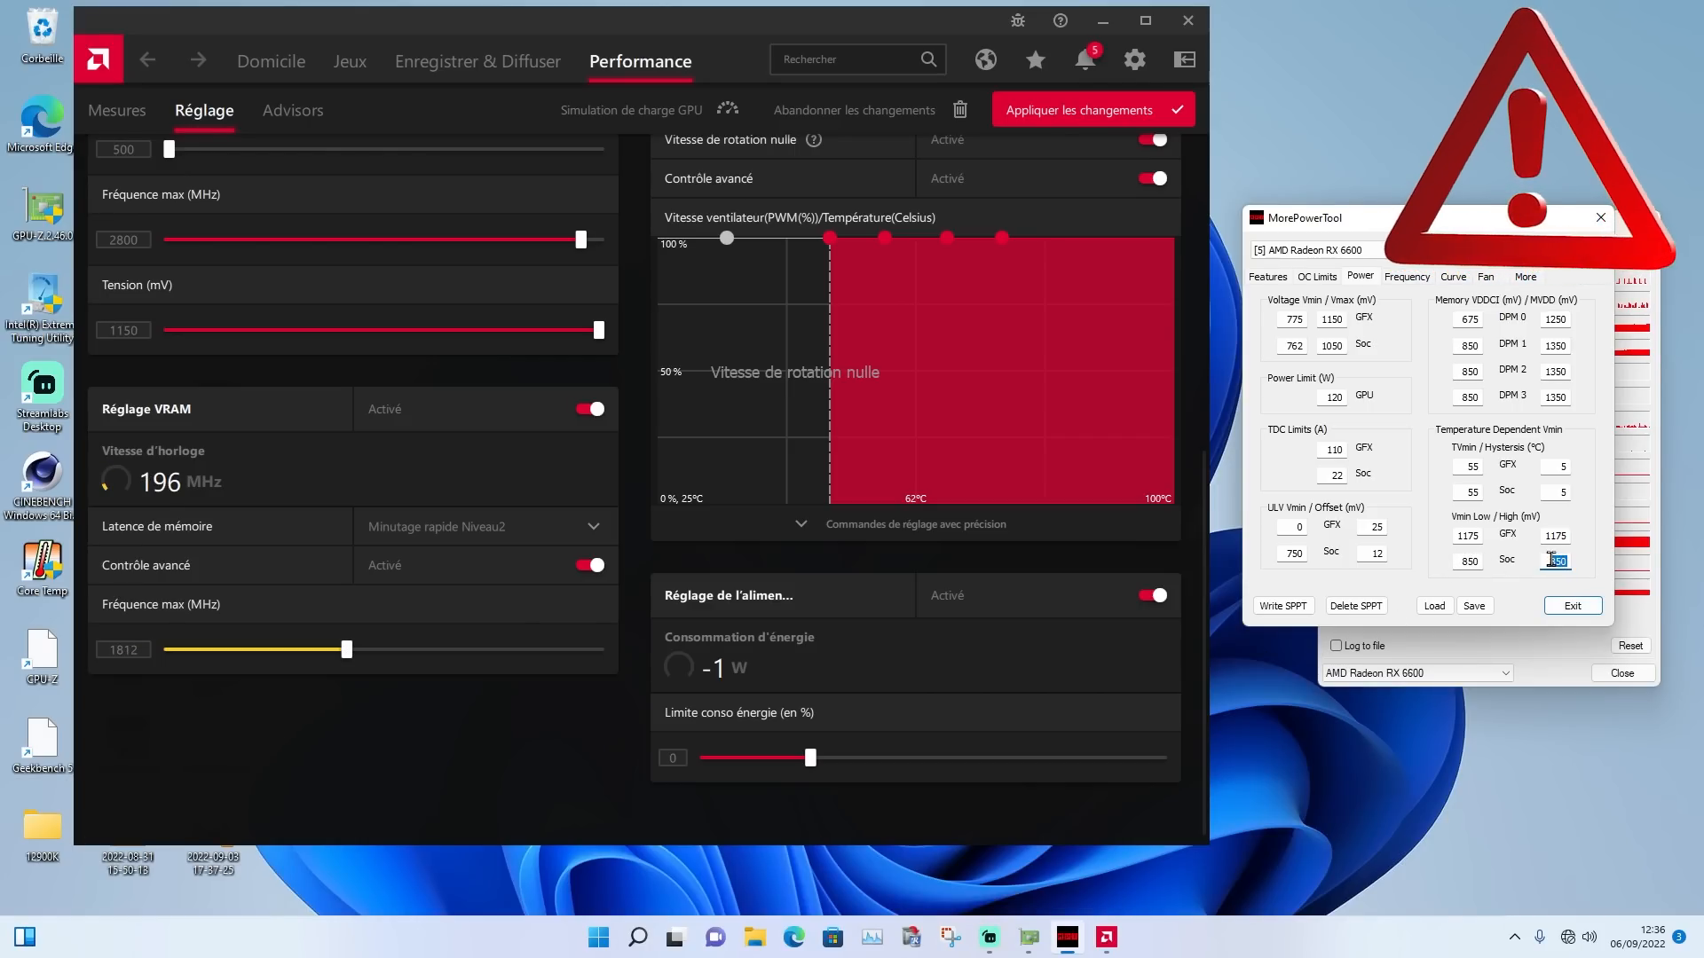
double_click(1473, 560)
Review the GPU, fan, VRAM and power tuning settings in Adrenalin
scroll(612, 564, "up", 2)
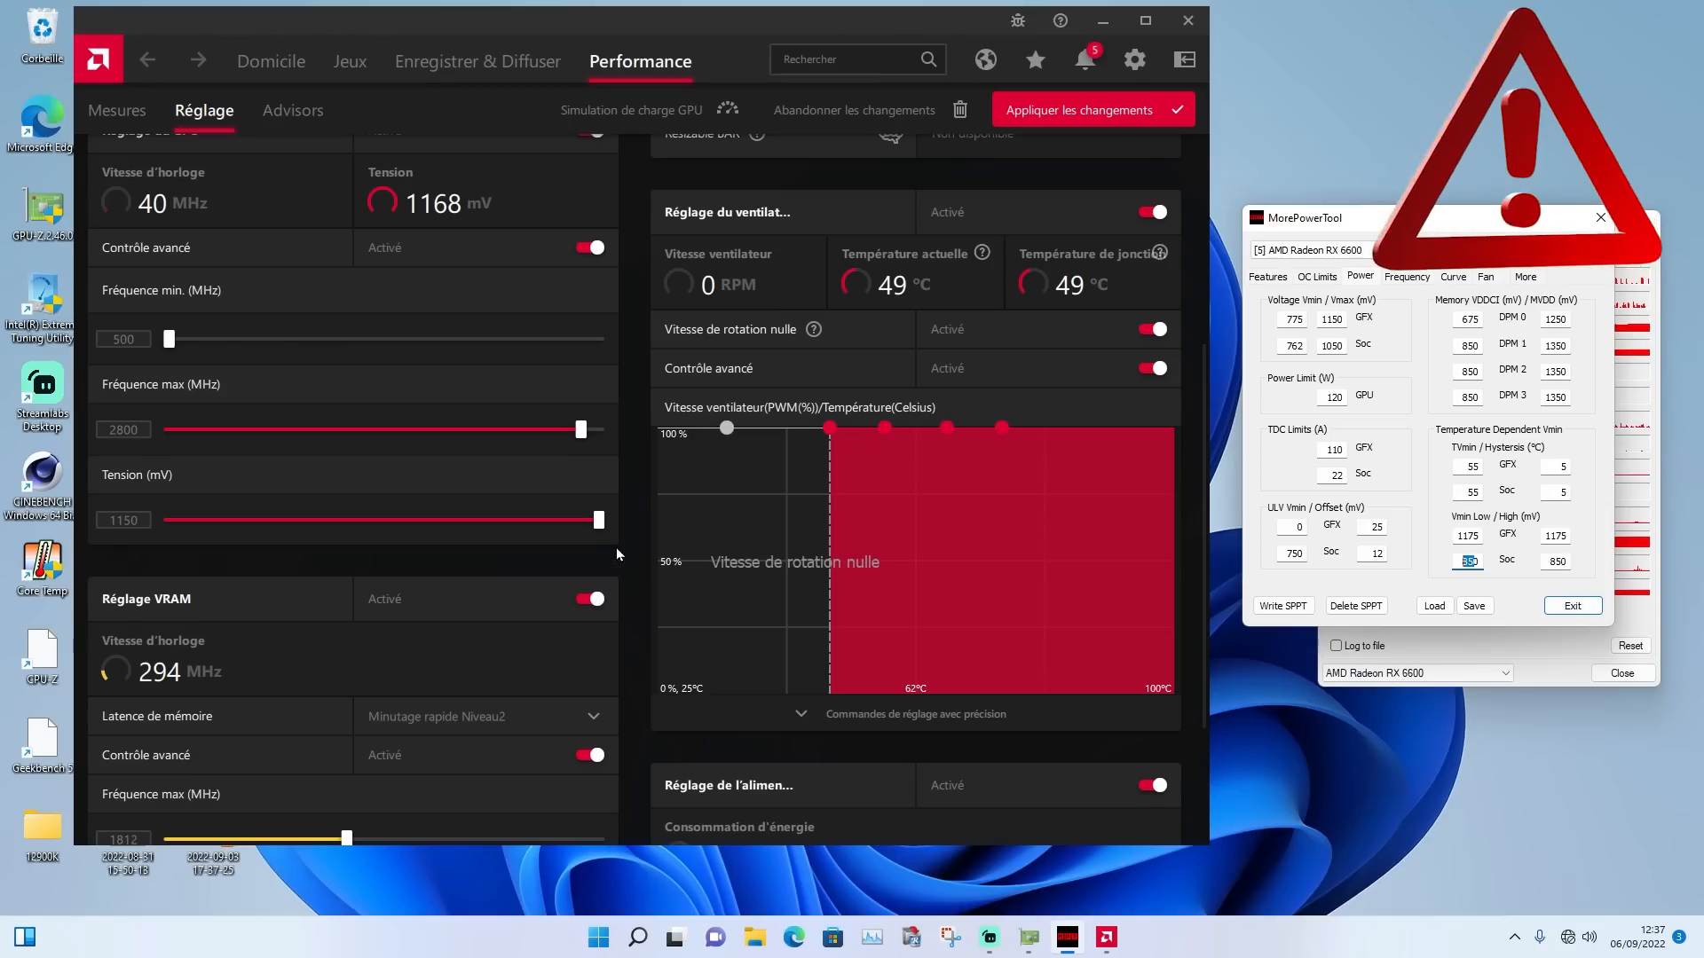
scroll(620, 534, "down", 2)
scroll(625, 524, "up", 5)
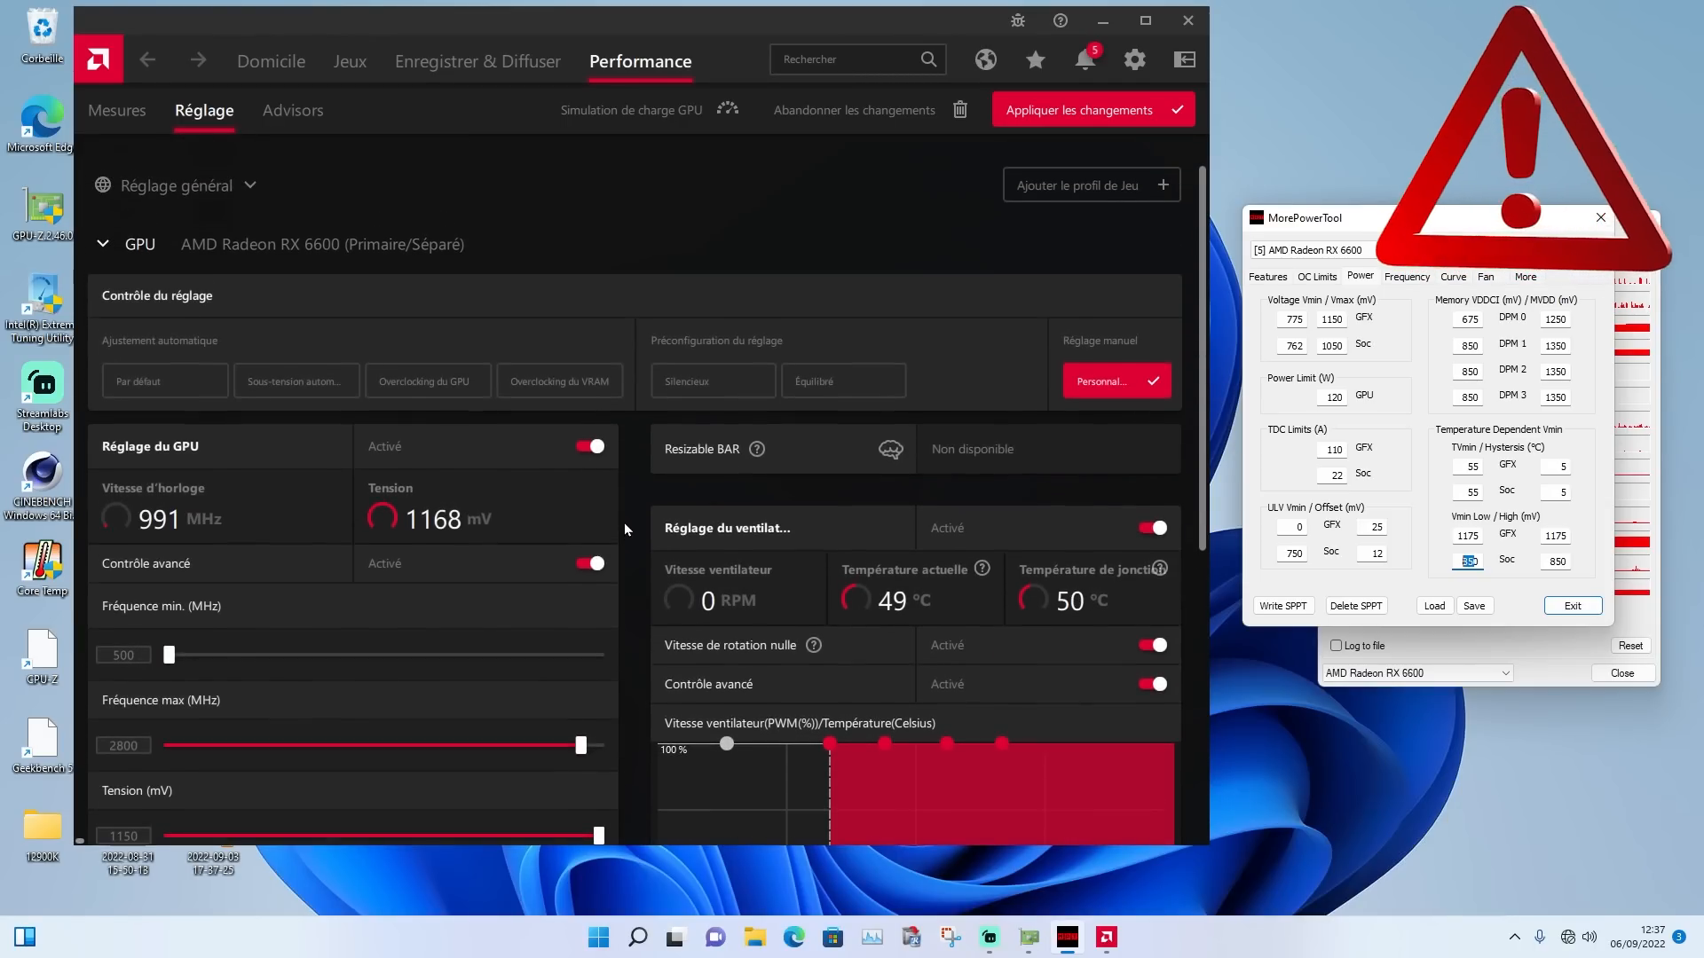
scroll(613, 540, "down", 5)
left_click(634, 360)
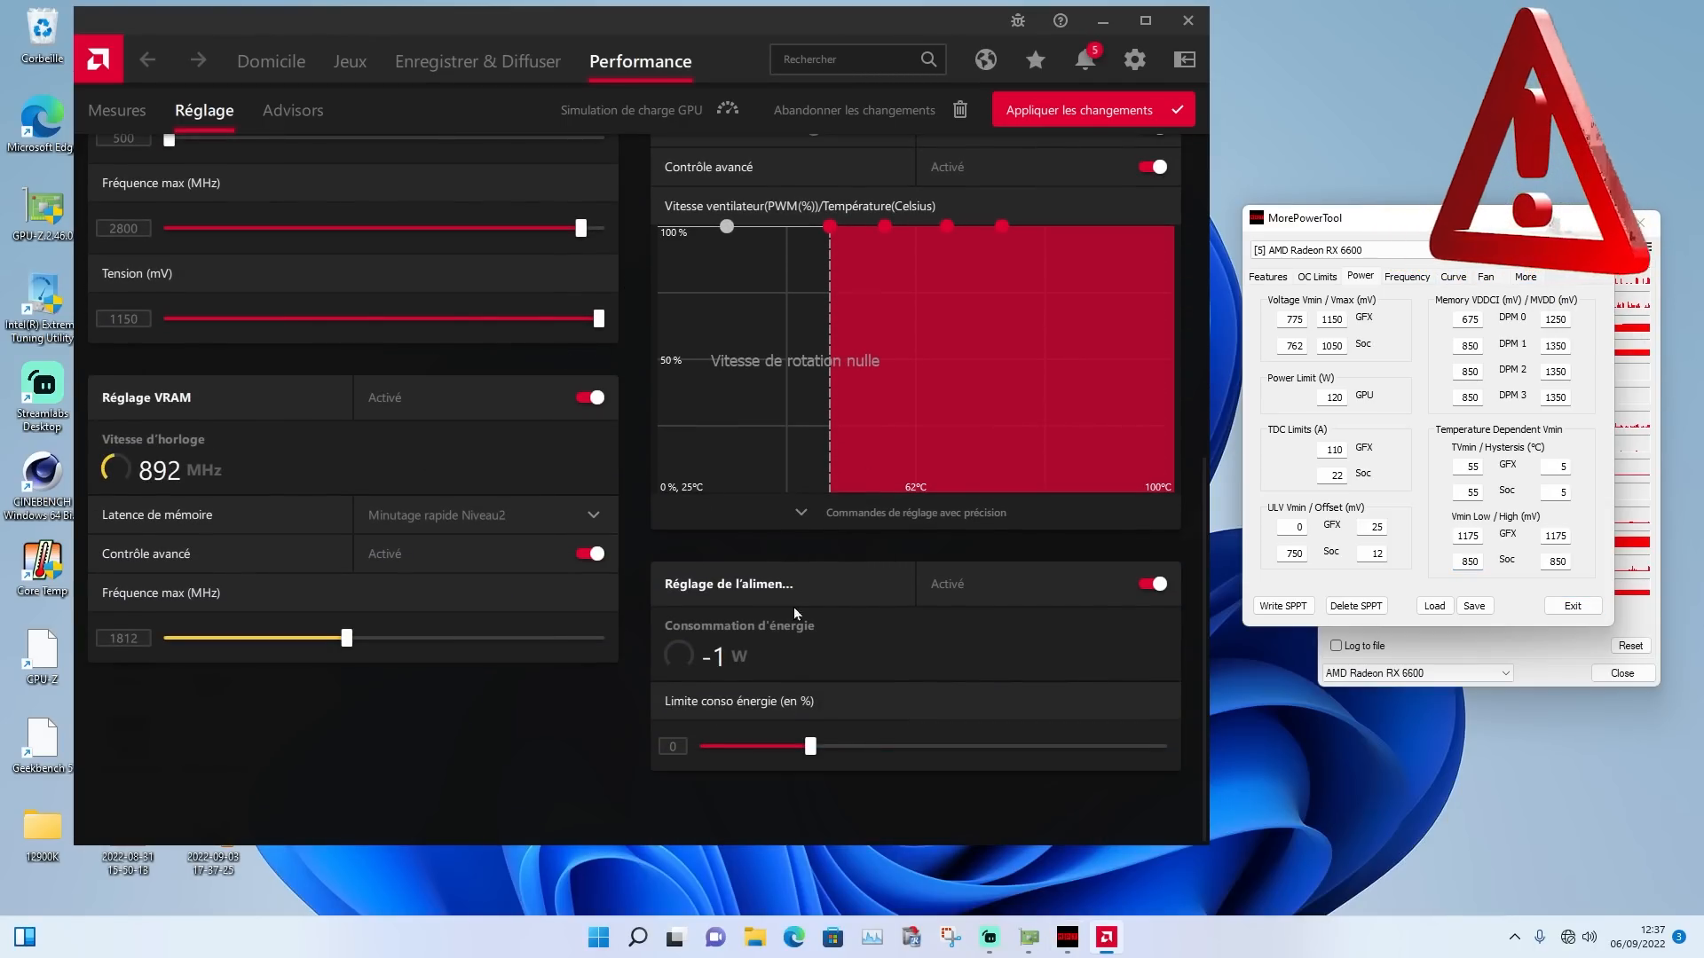
Examine the GPU power limit and the GFX and Soc TDC limits in MorePowerTool alongside Adrenalin's GPU, VRAM, fan and power tuning settings
left_click_drag(1420, 222, 1390, 212)
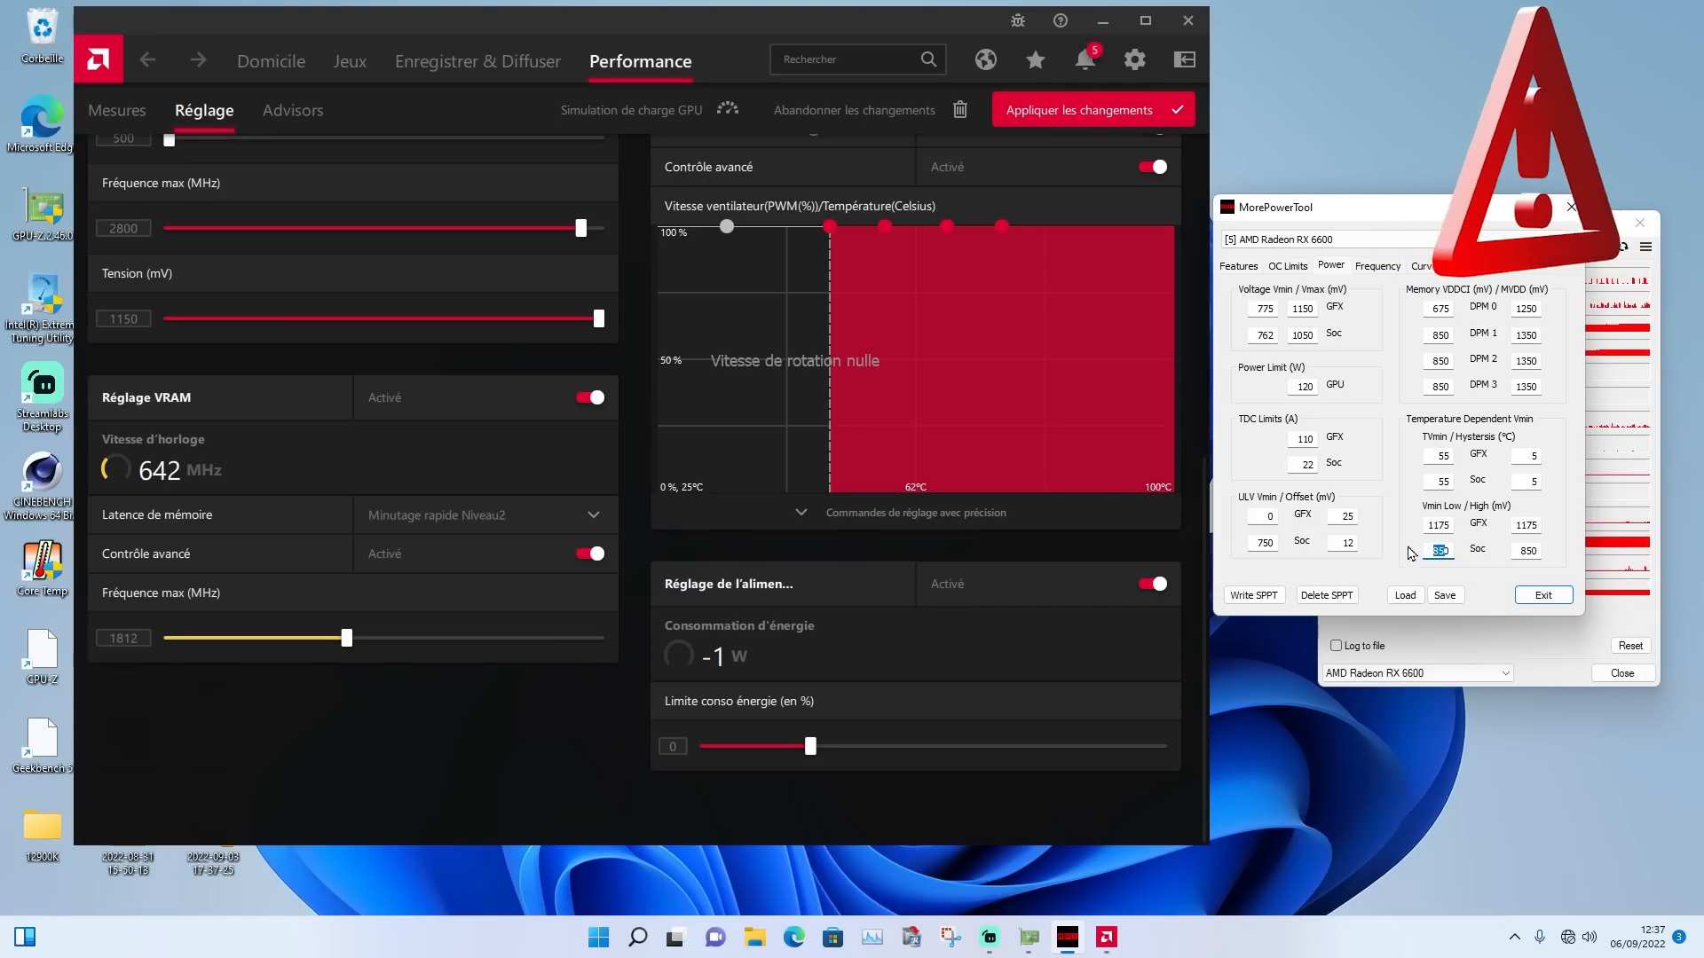
double_click(1309, 387)
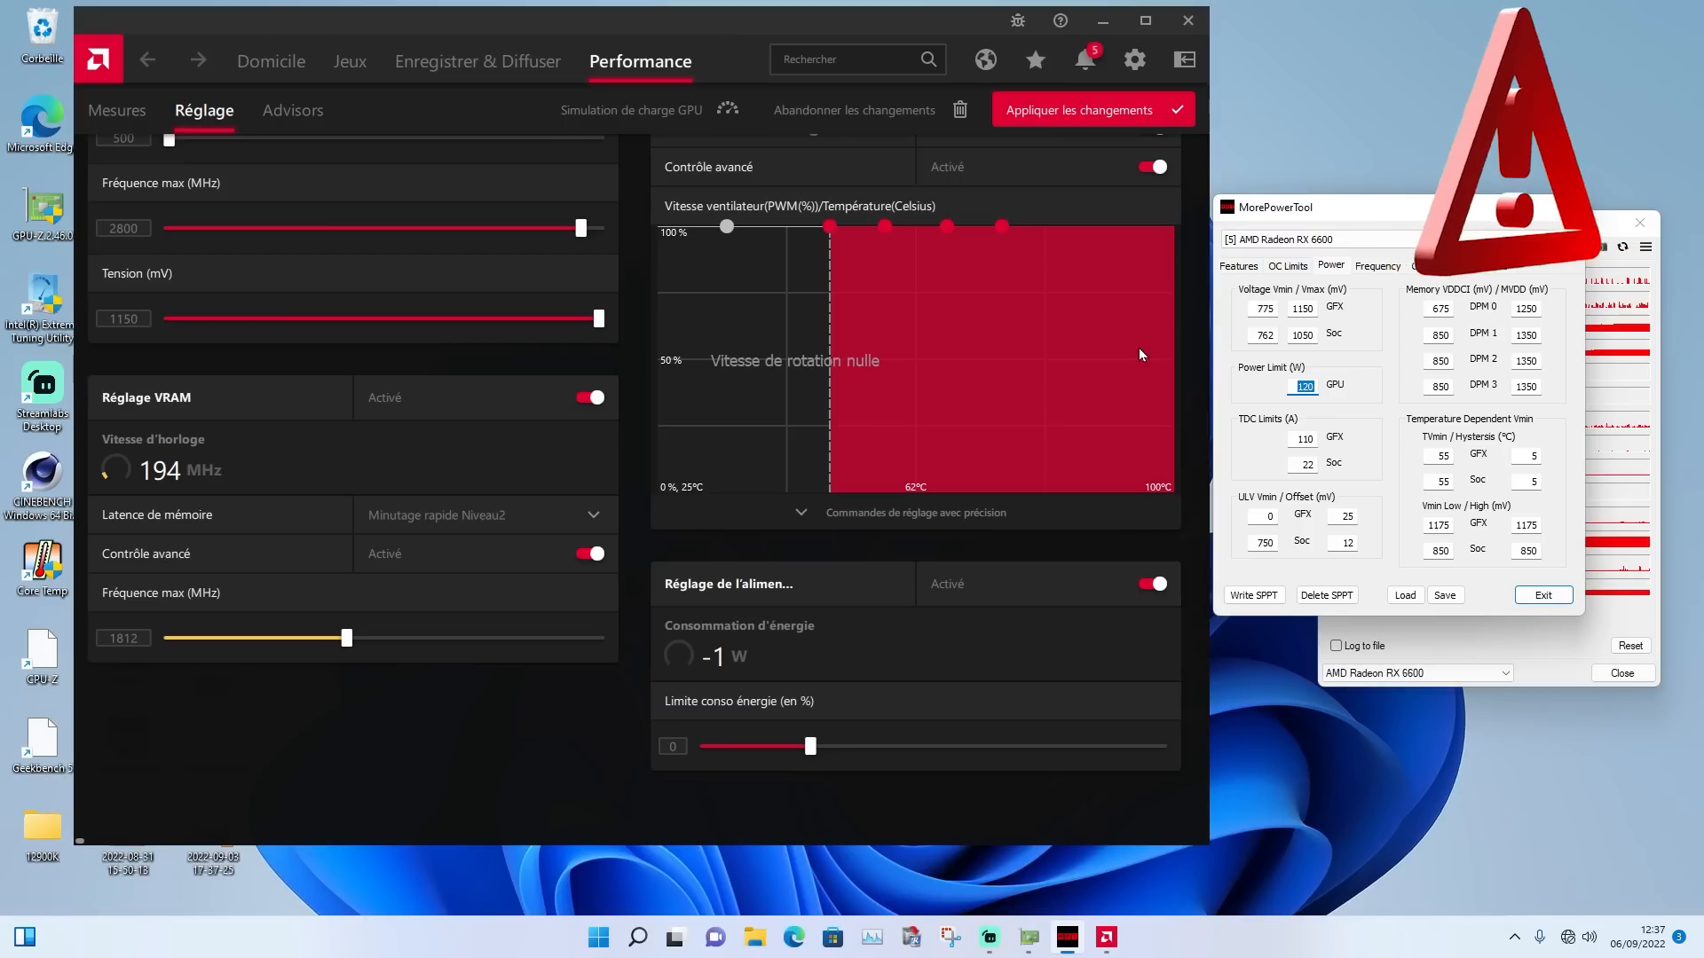
scroll(748, 530, "up", 4)
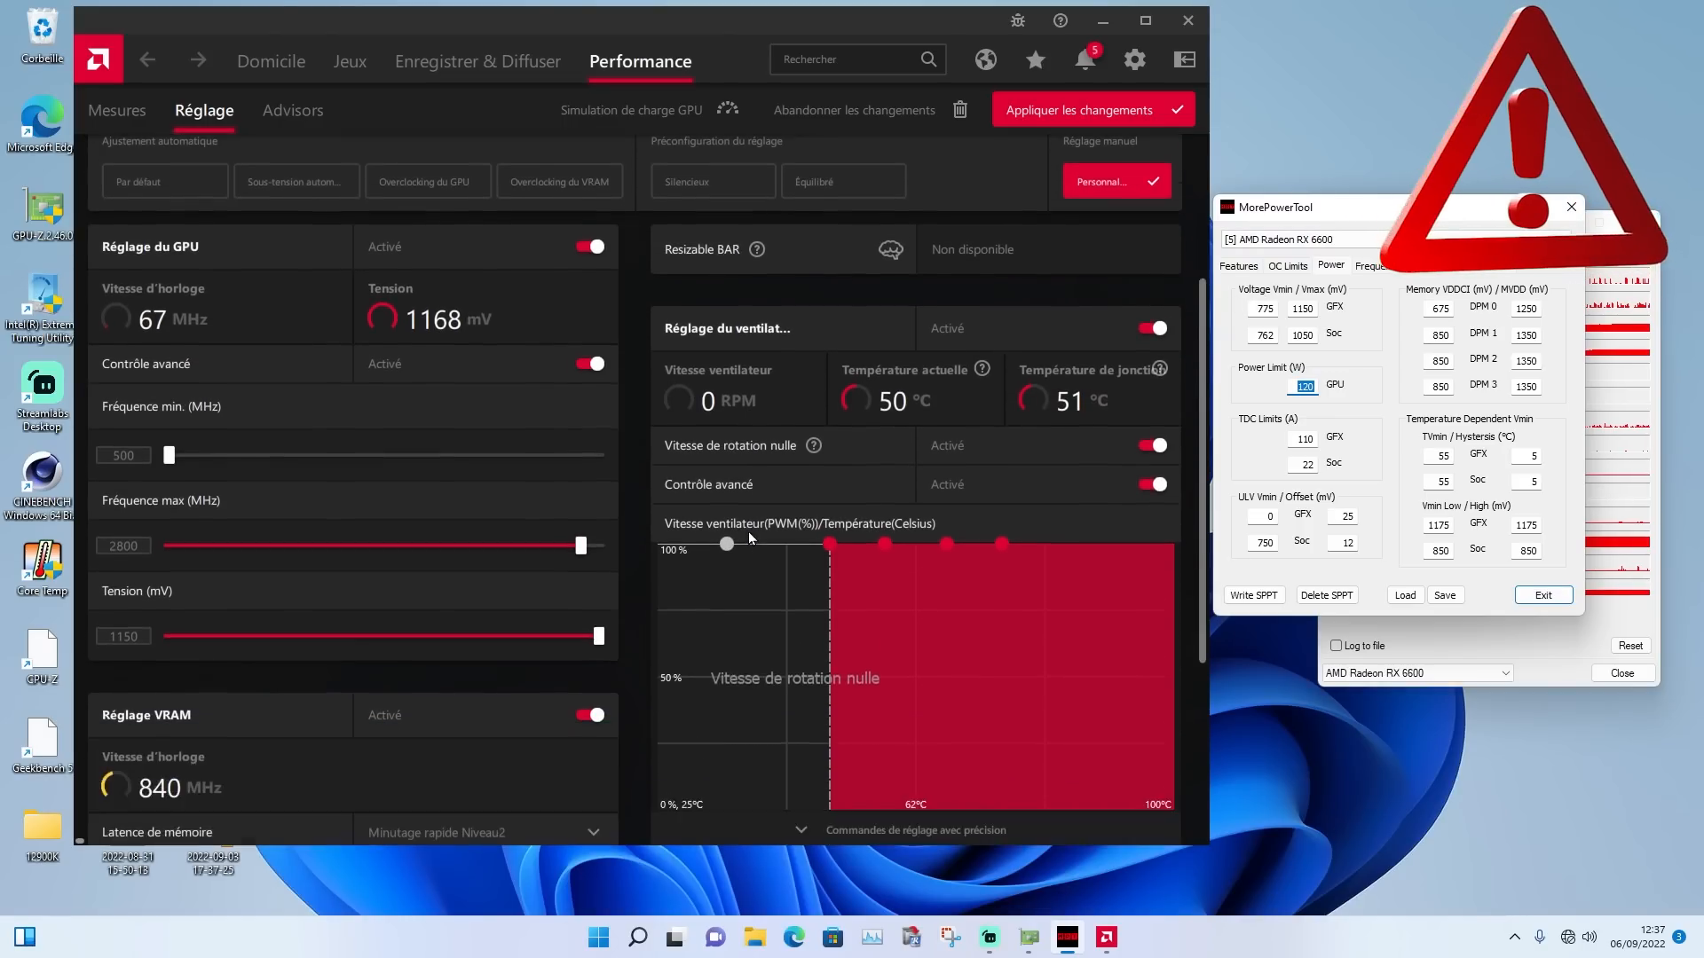
scroll(748, 531, "down", 3)
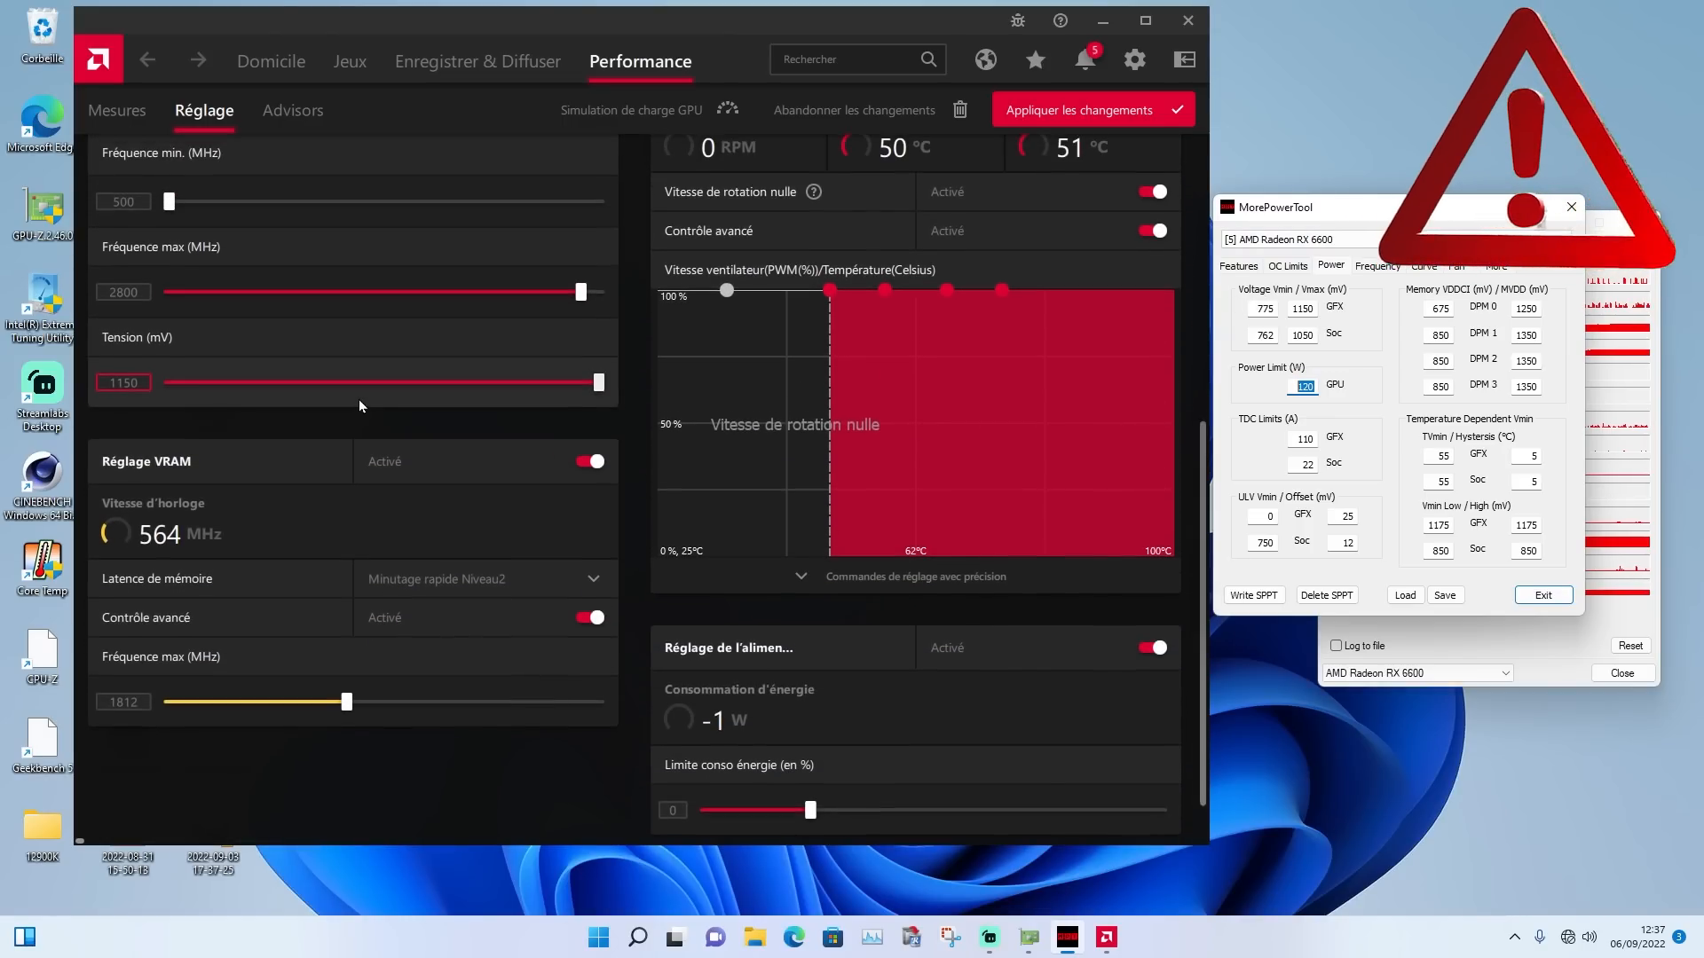
scroll(358, 399, "down", 1)
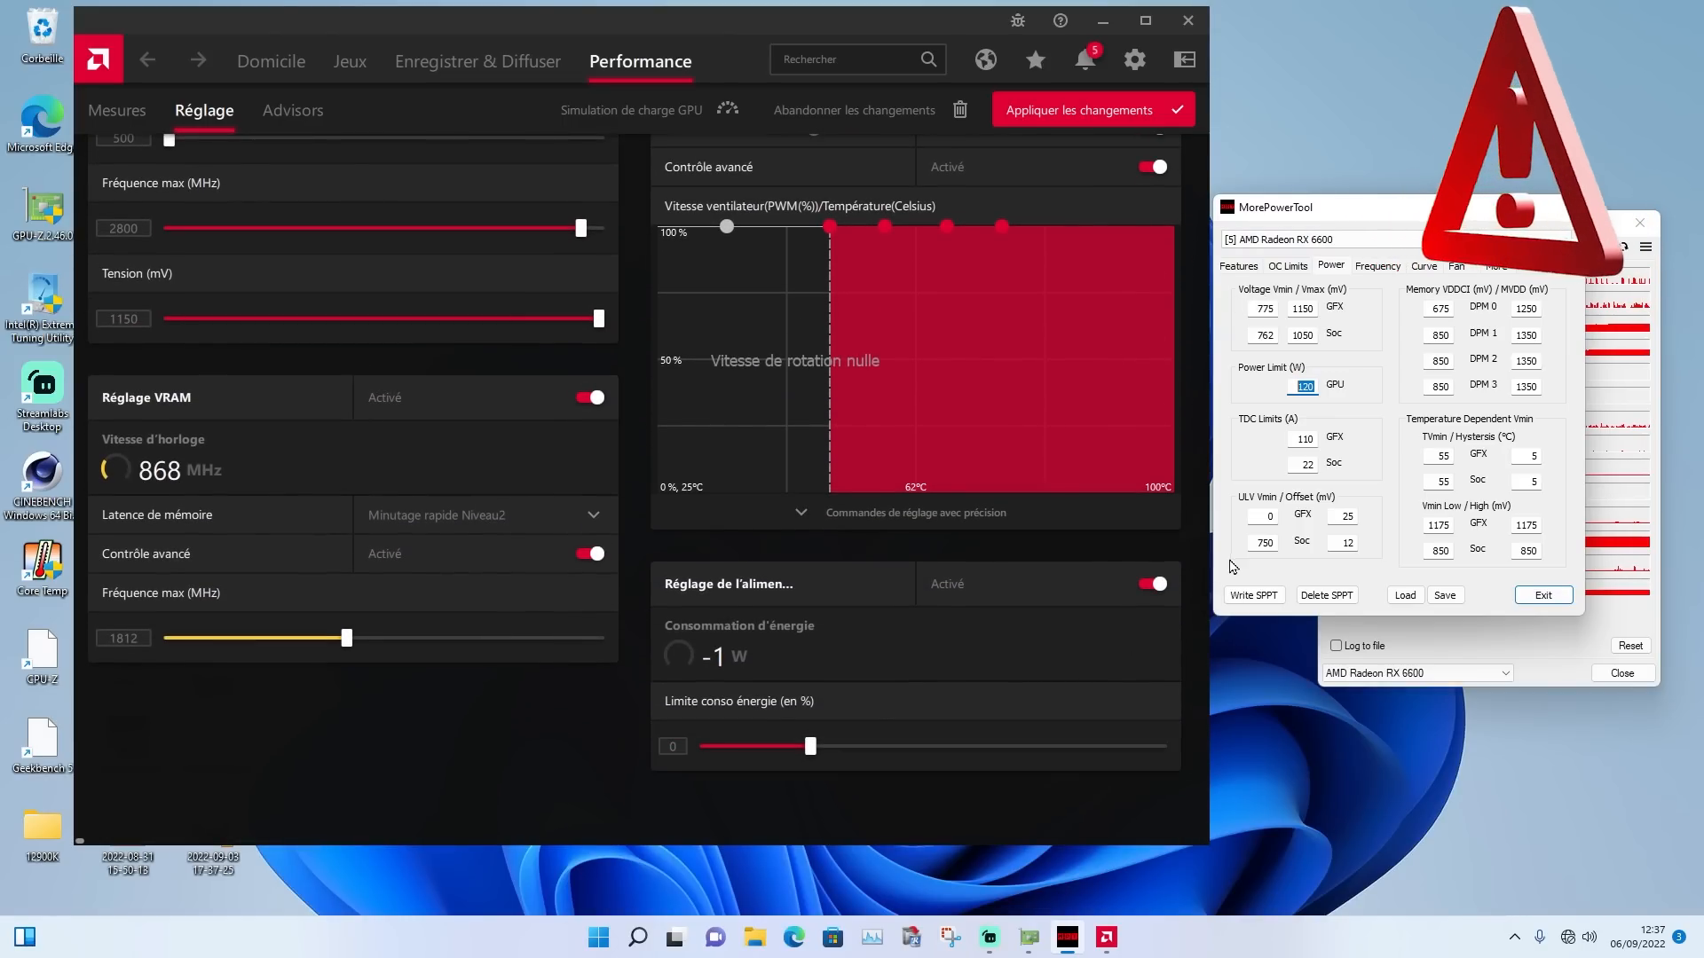
scroll(641, 498, "up", 6)
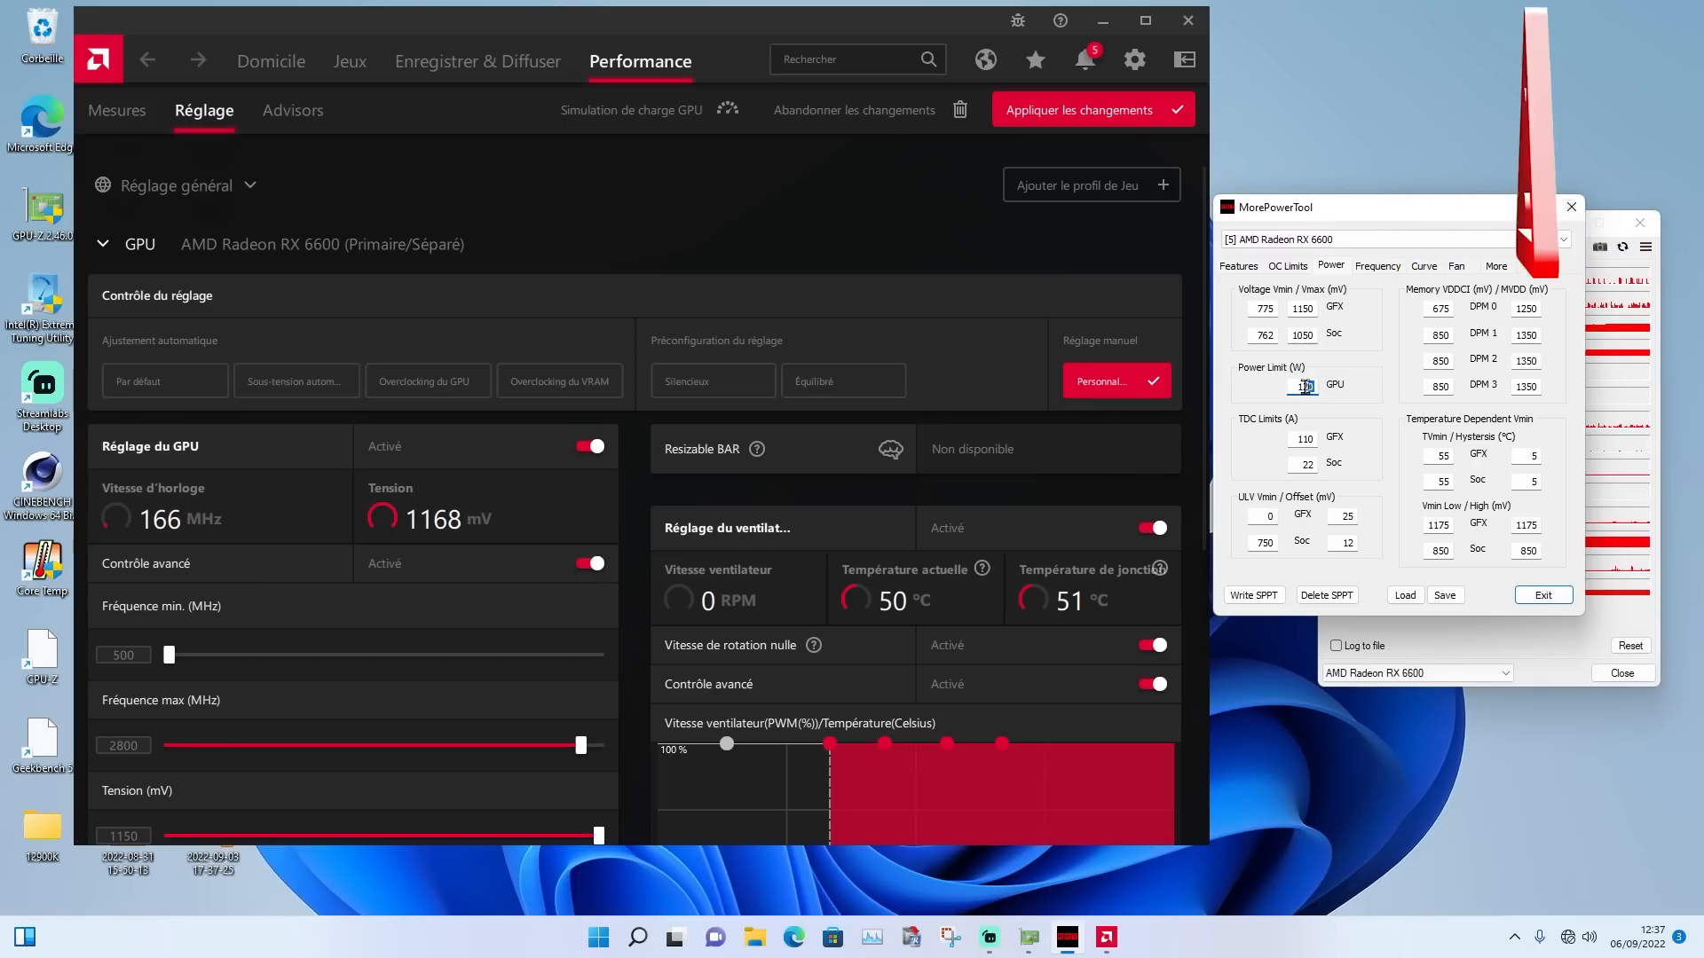
double_click(1306, 387)
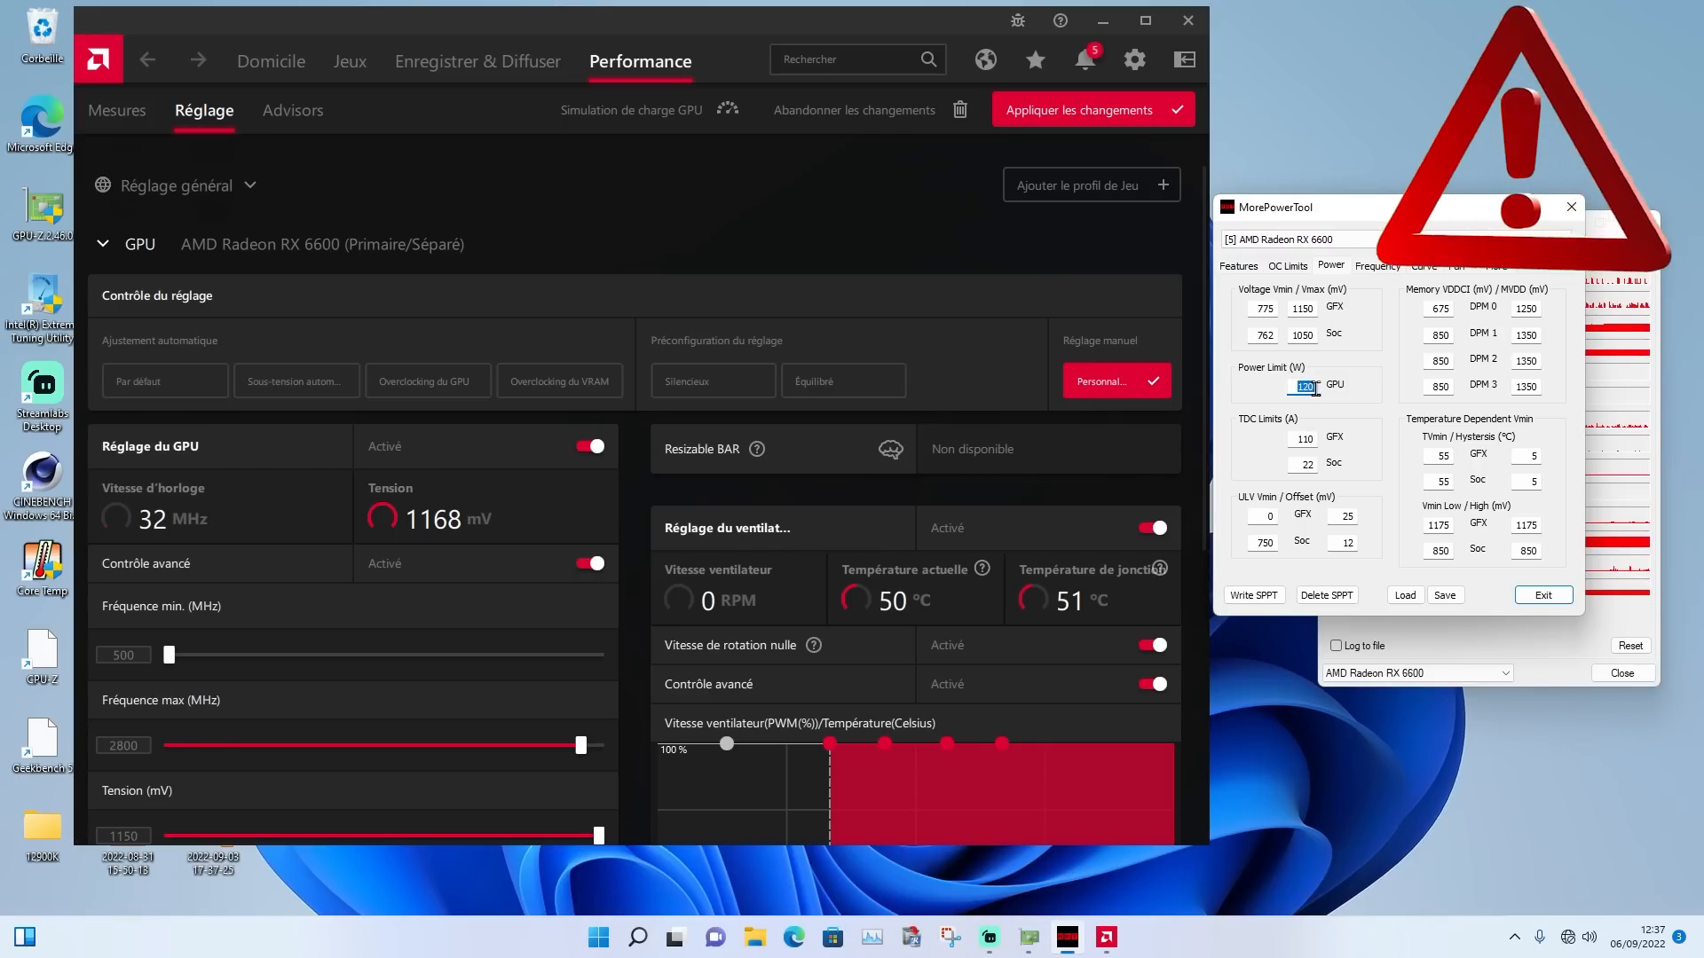
scroll(891, 462, "down", 6)
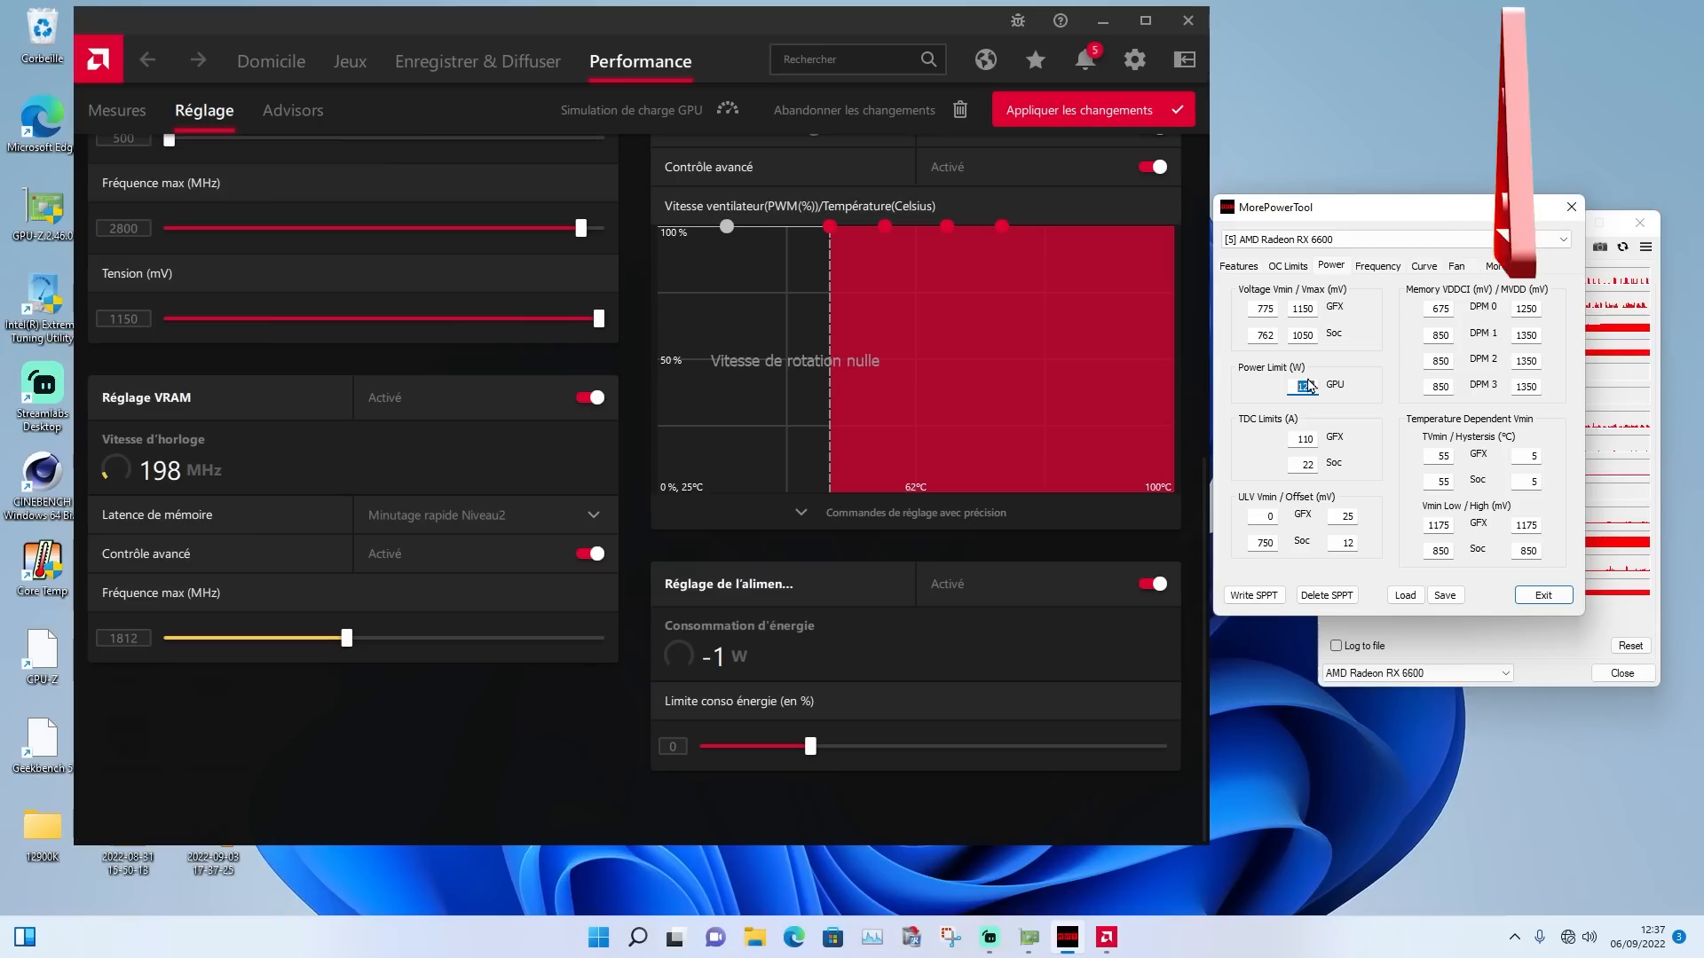
double_click(1309, 439)
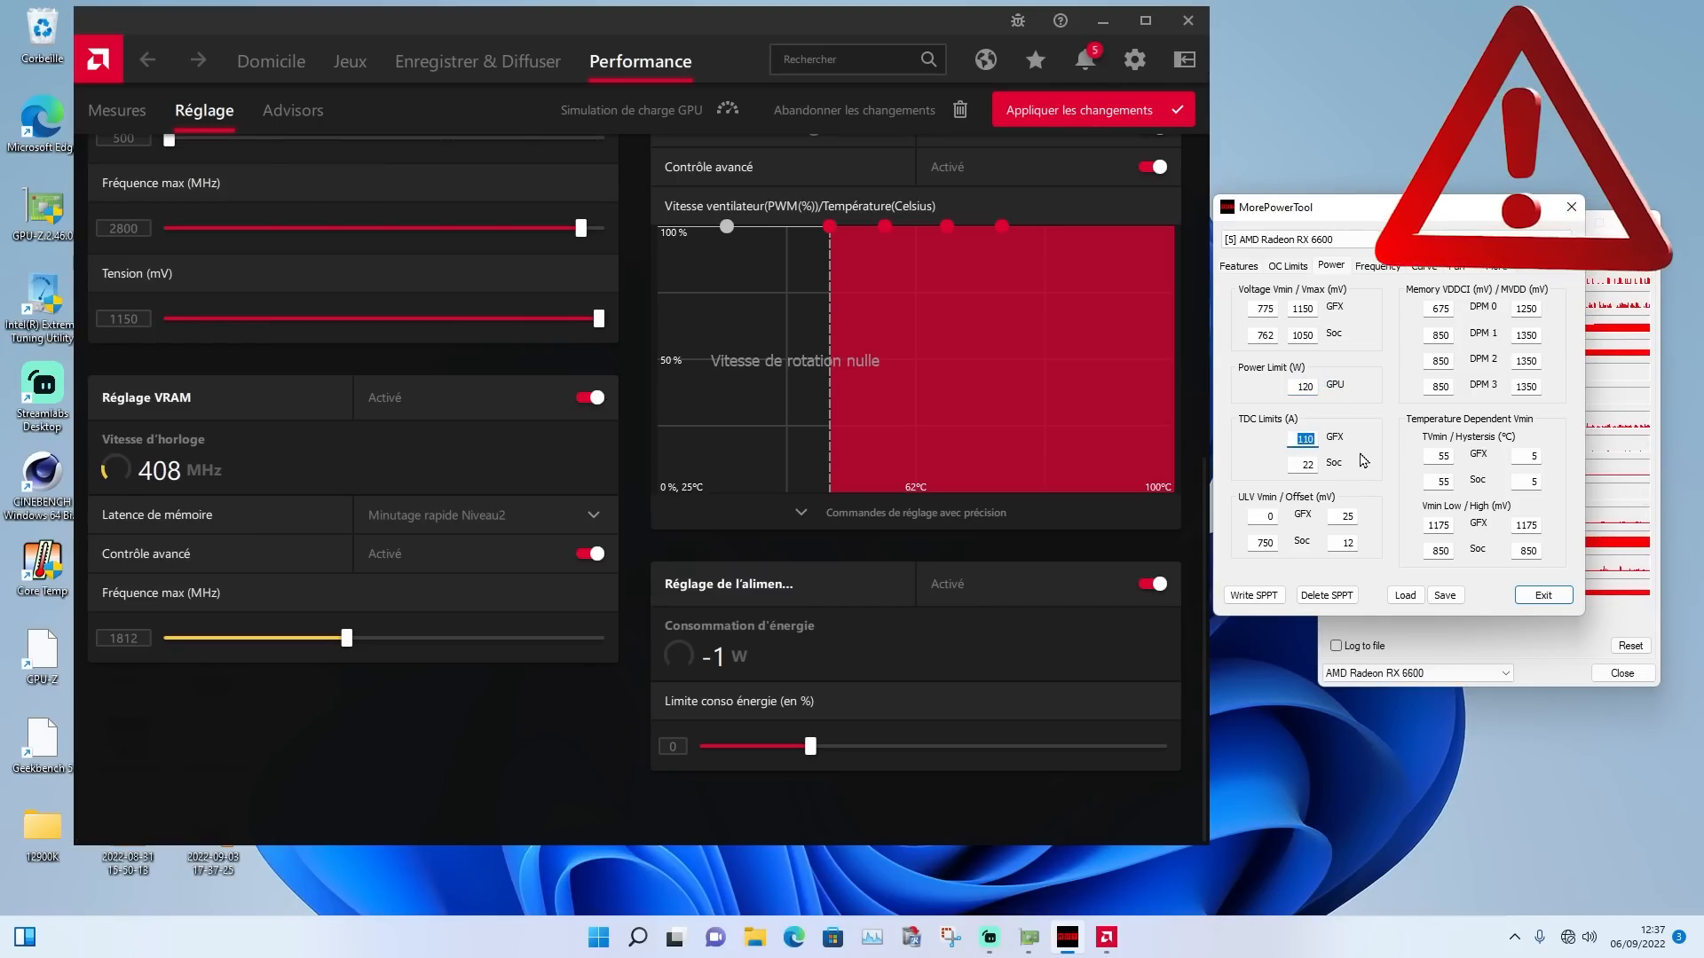
left_click(1313, 463)
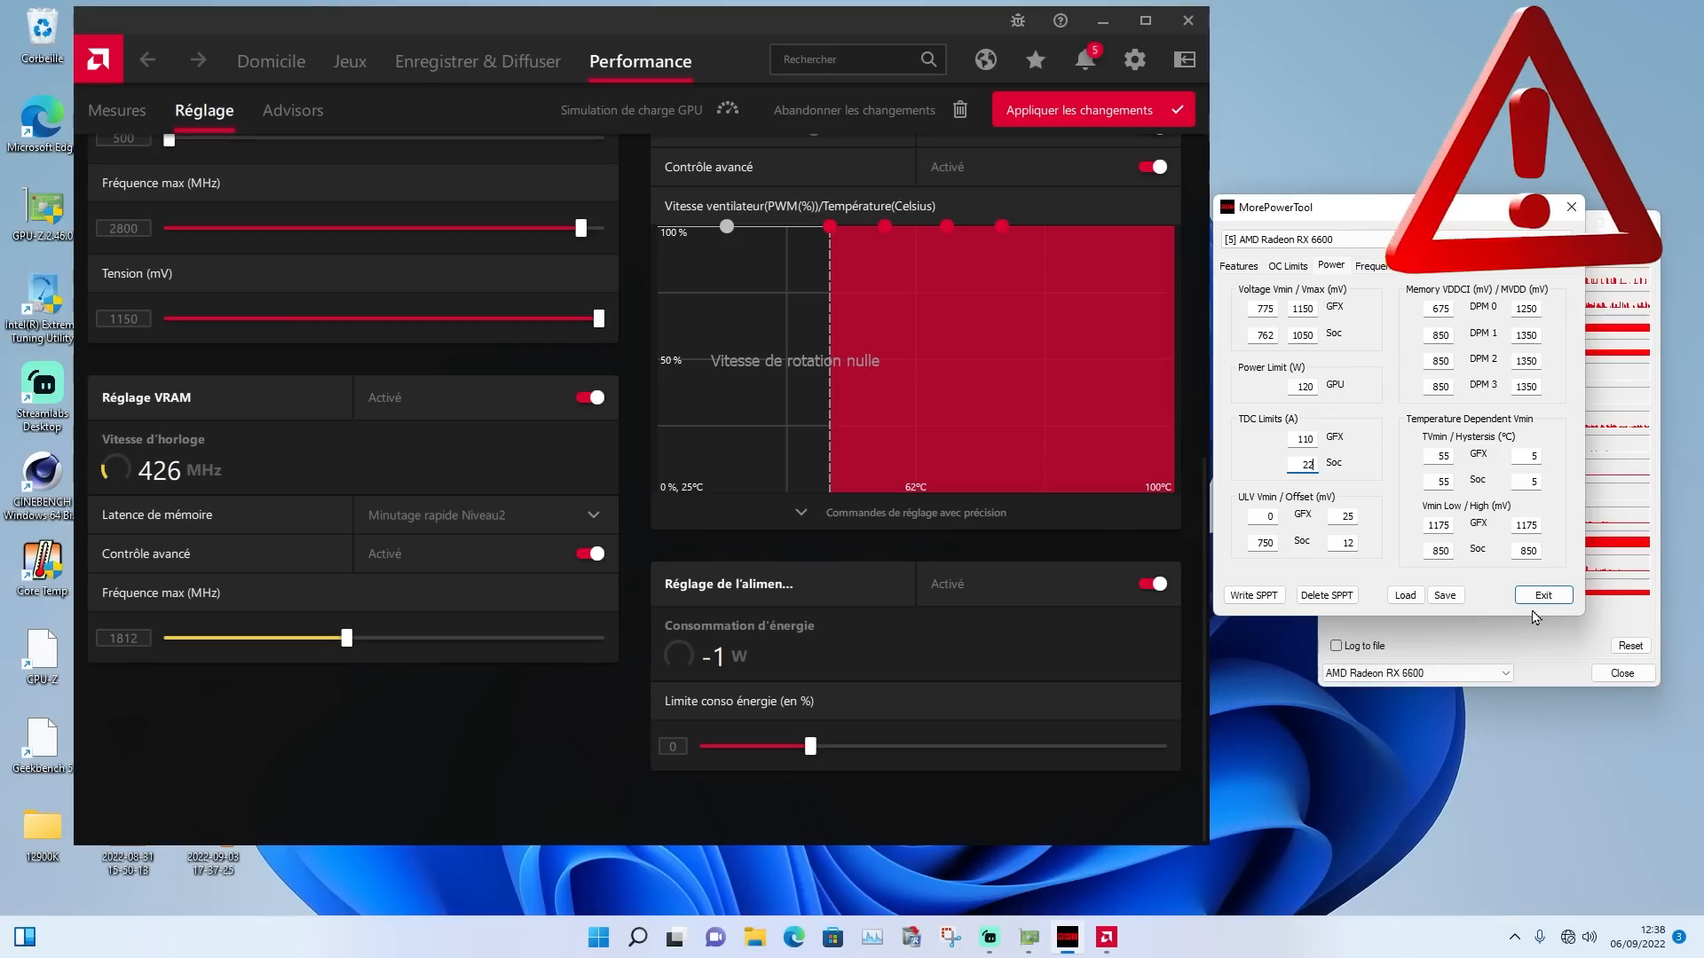
Switch to GPU-Z and place its sensor readings in front of MorePowerTool, beside the Adrenalin tuning settings
left_click(1544, 652)
left_click_drag(1466, 225, 1410, 206)
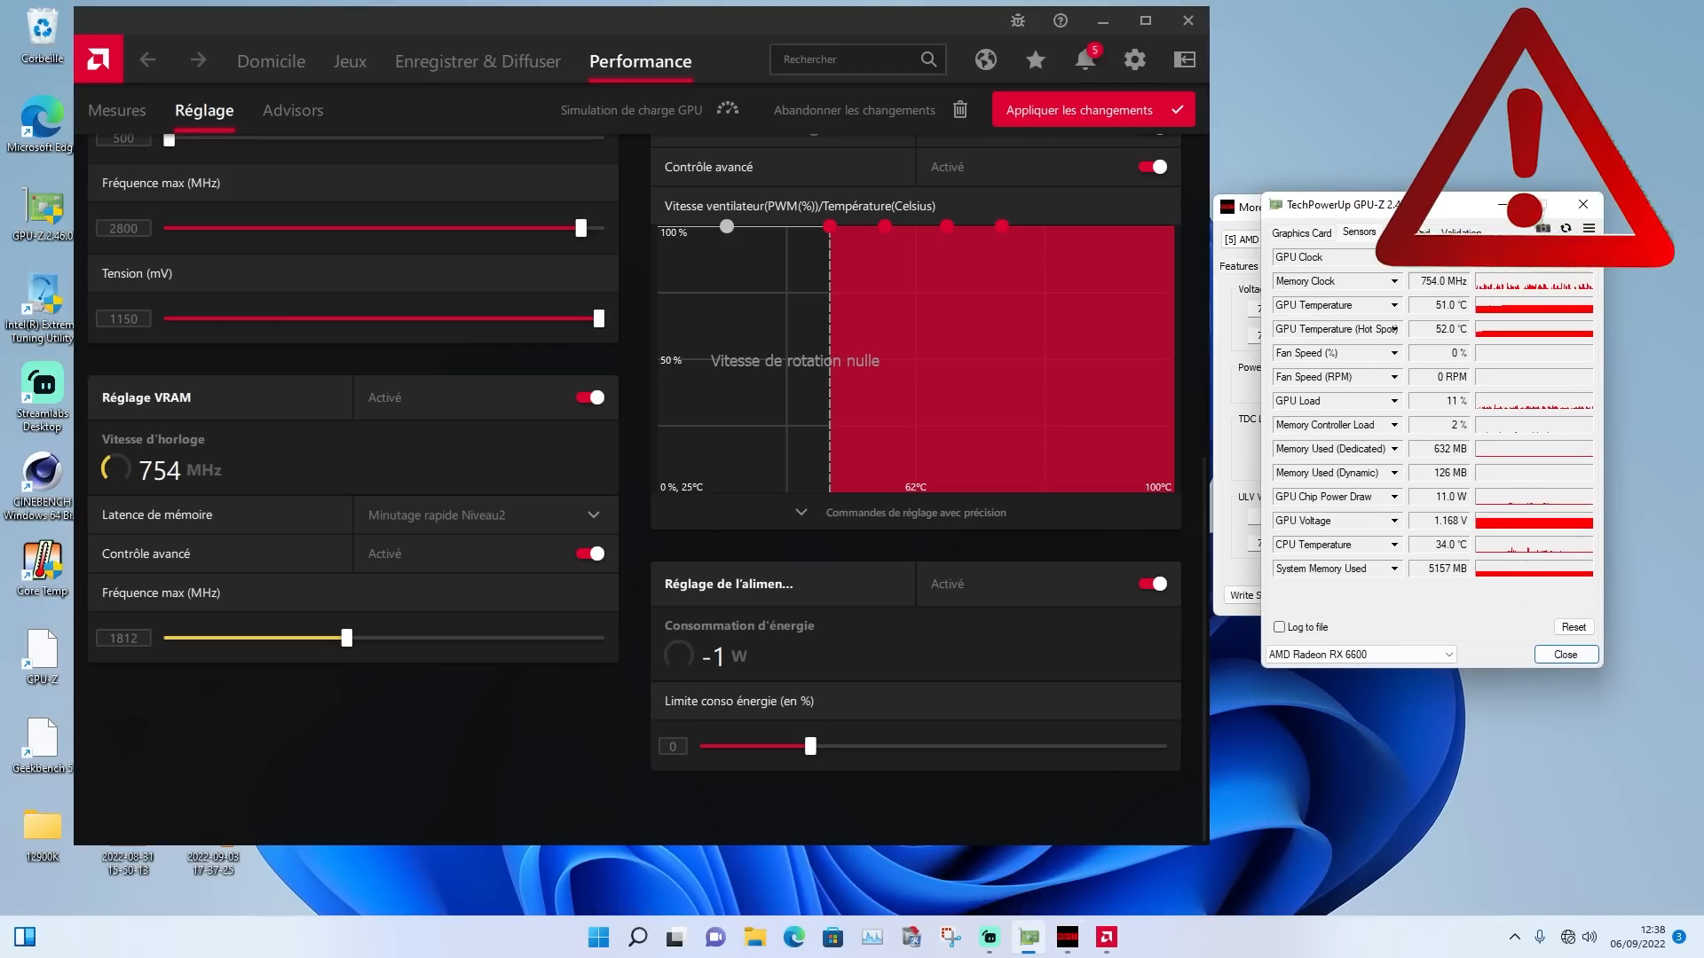